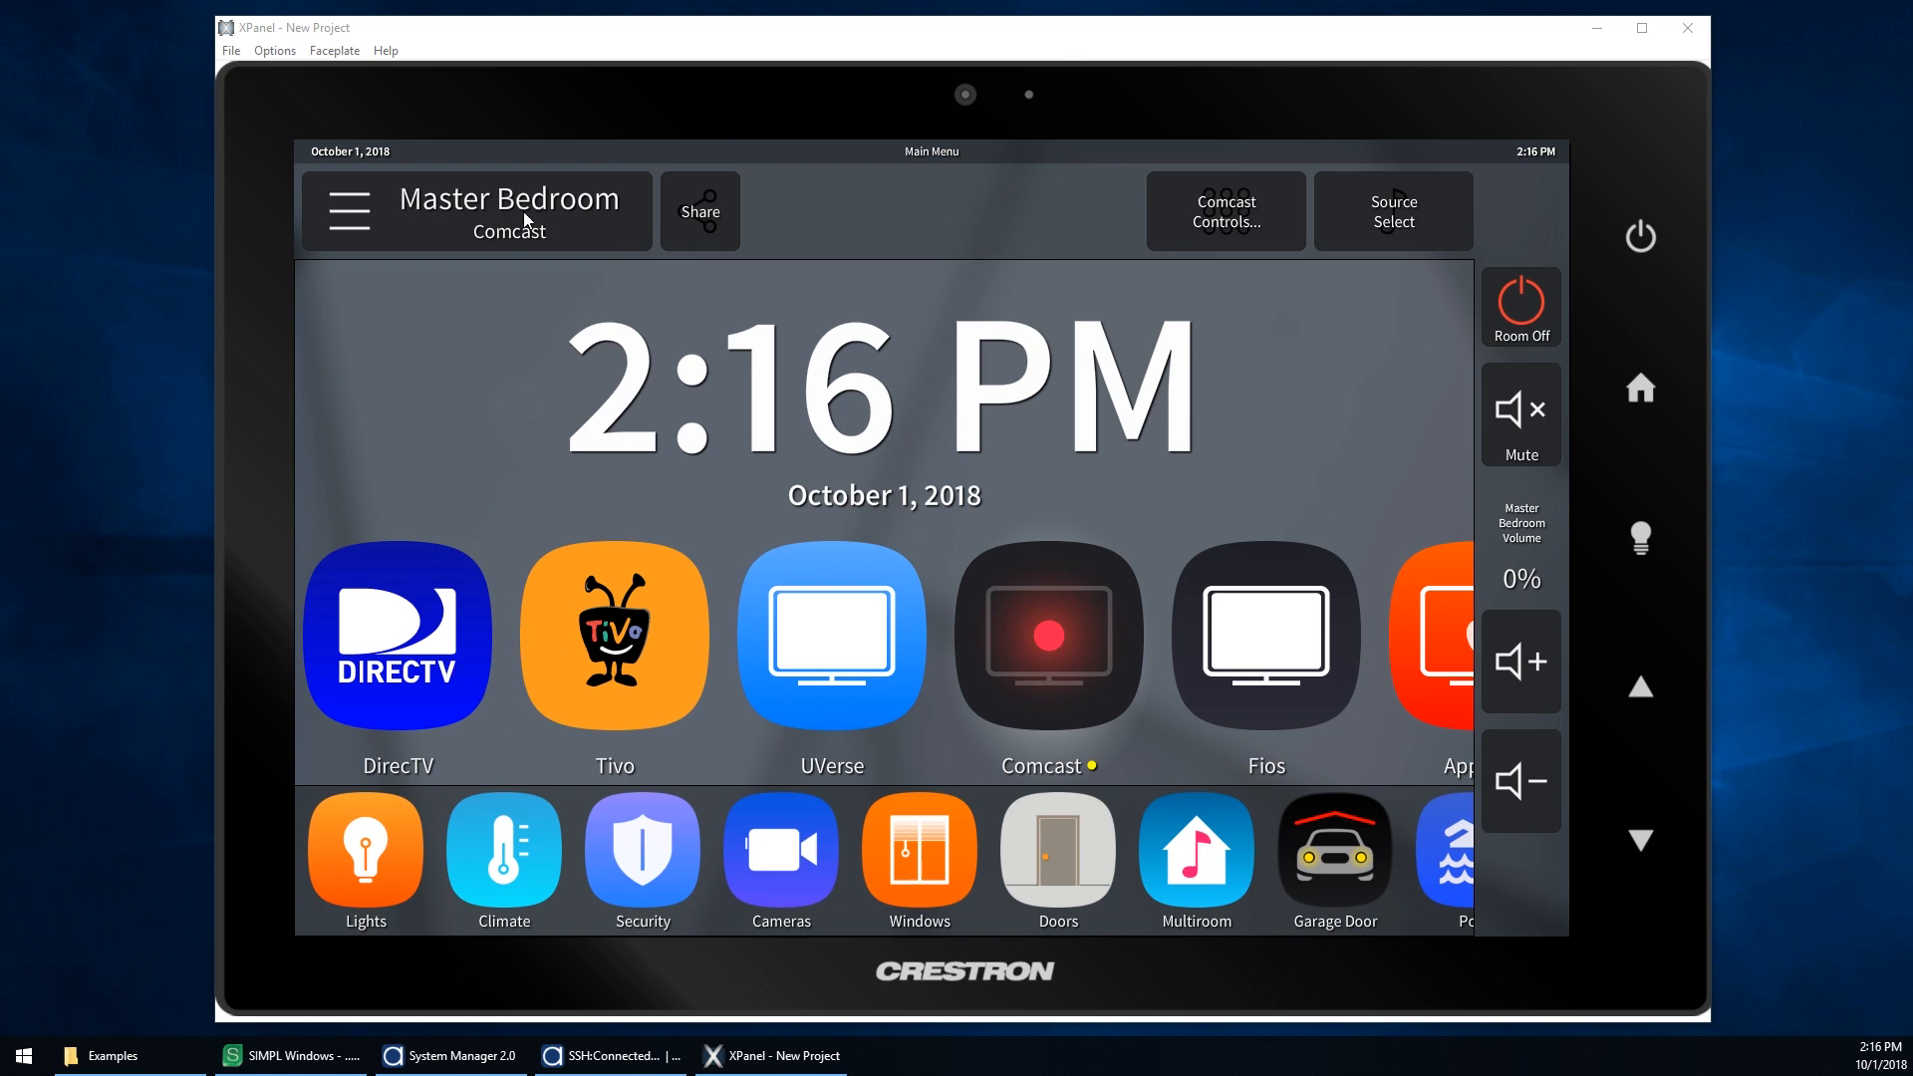
Step: Select DirecTV as the Master Bedroom source and return to the main menu
click(419, 655)
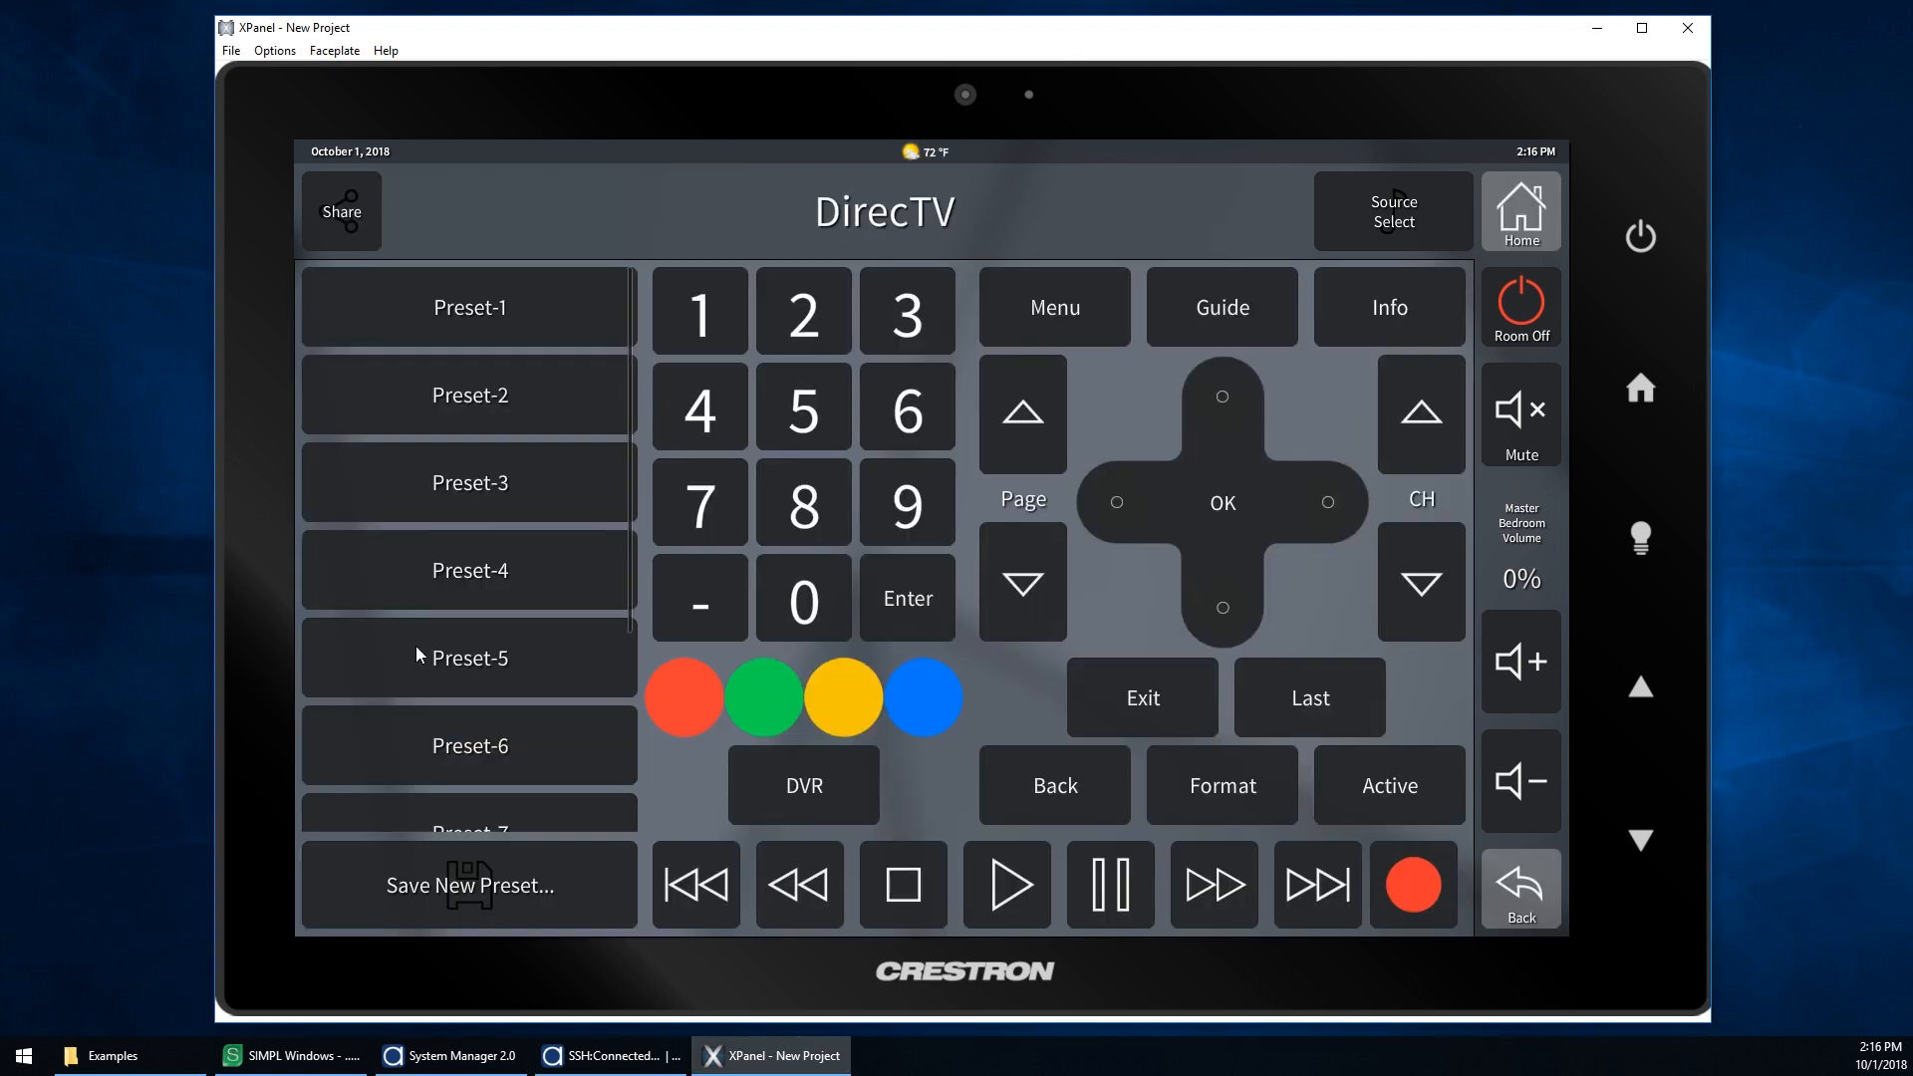
click(1490, 199)
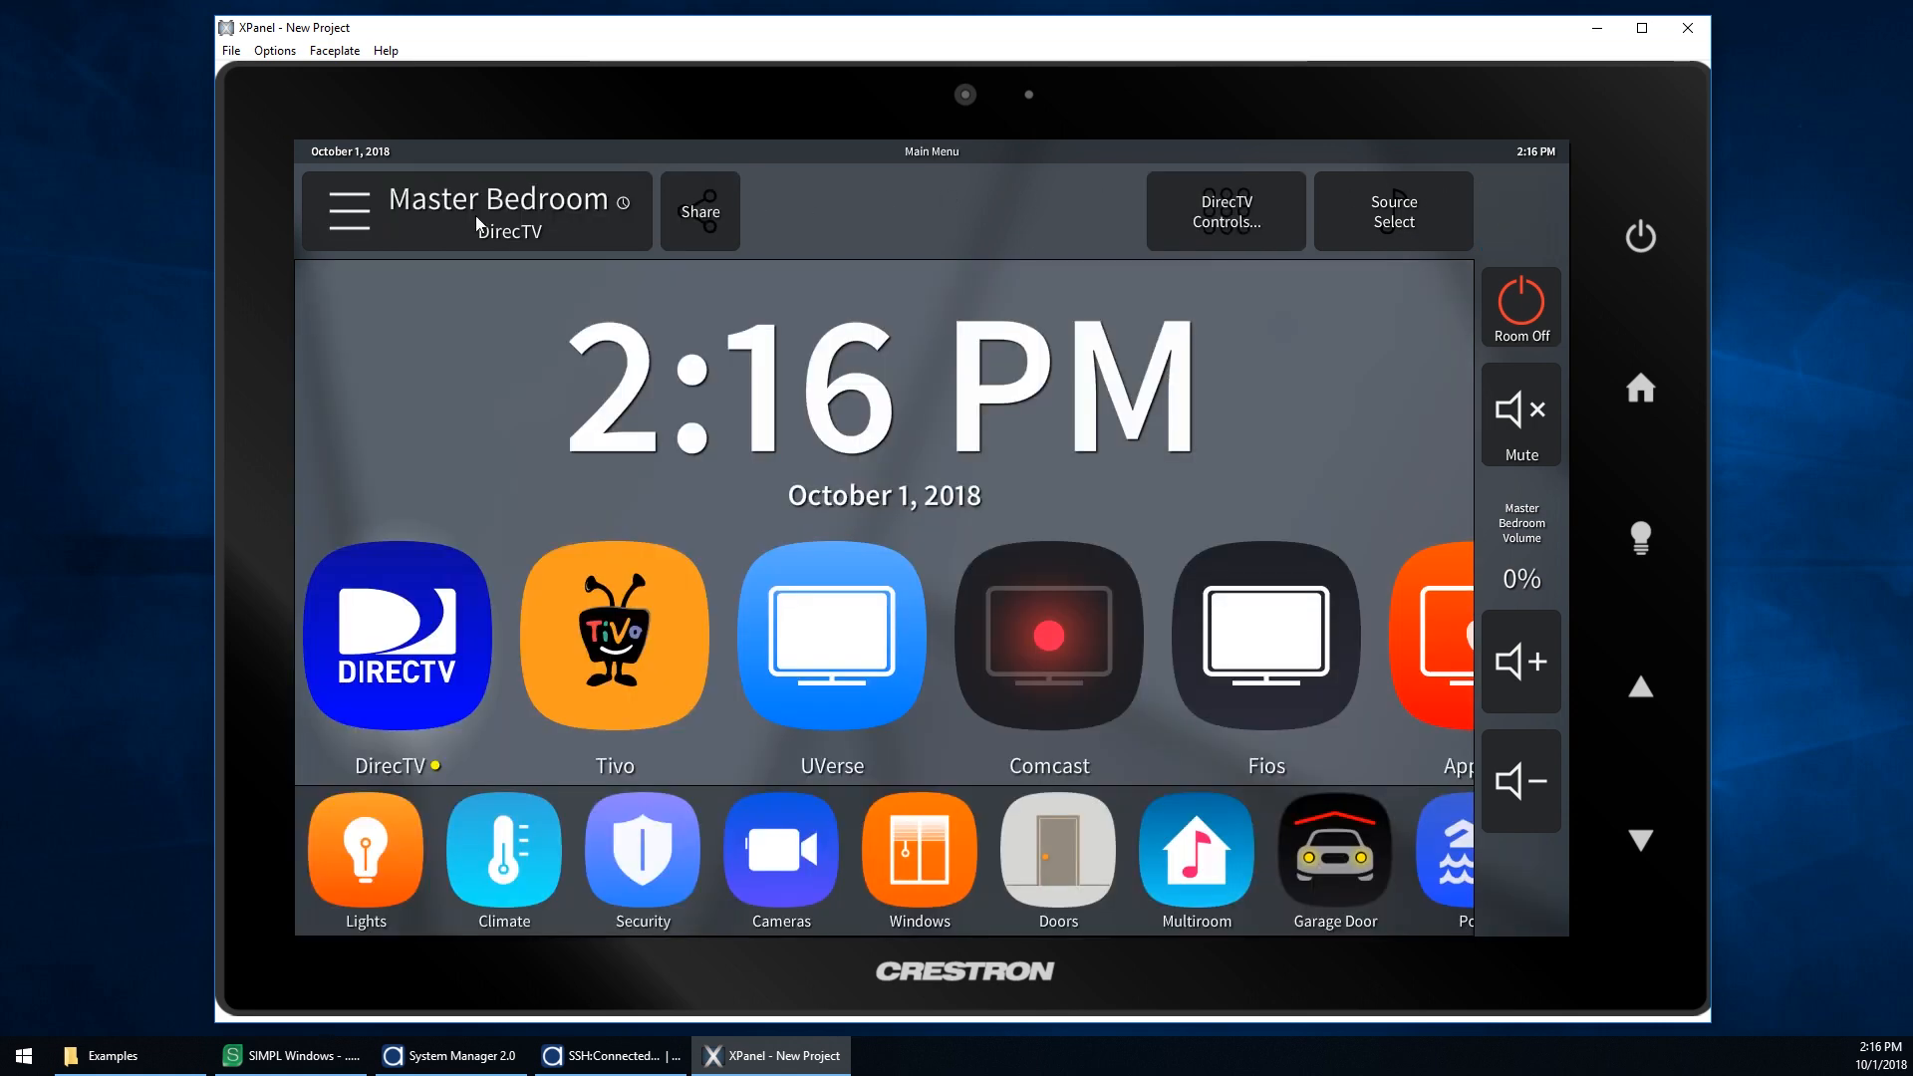
Step: Switch the source to Apple TV through source selection and send the up and OK commands
click(1347, 219)
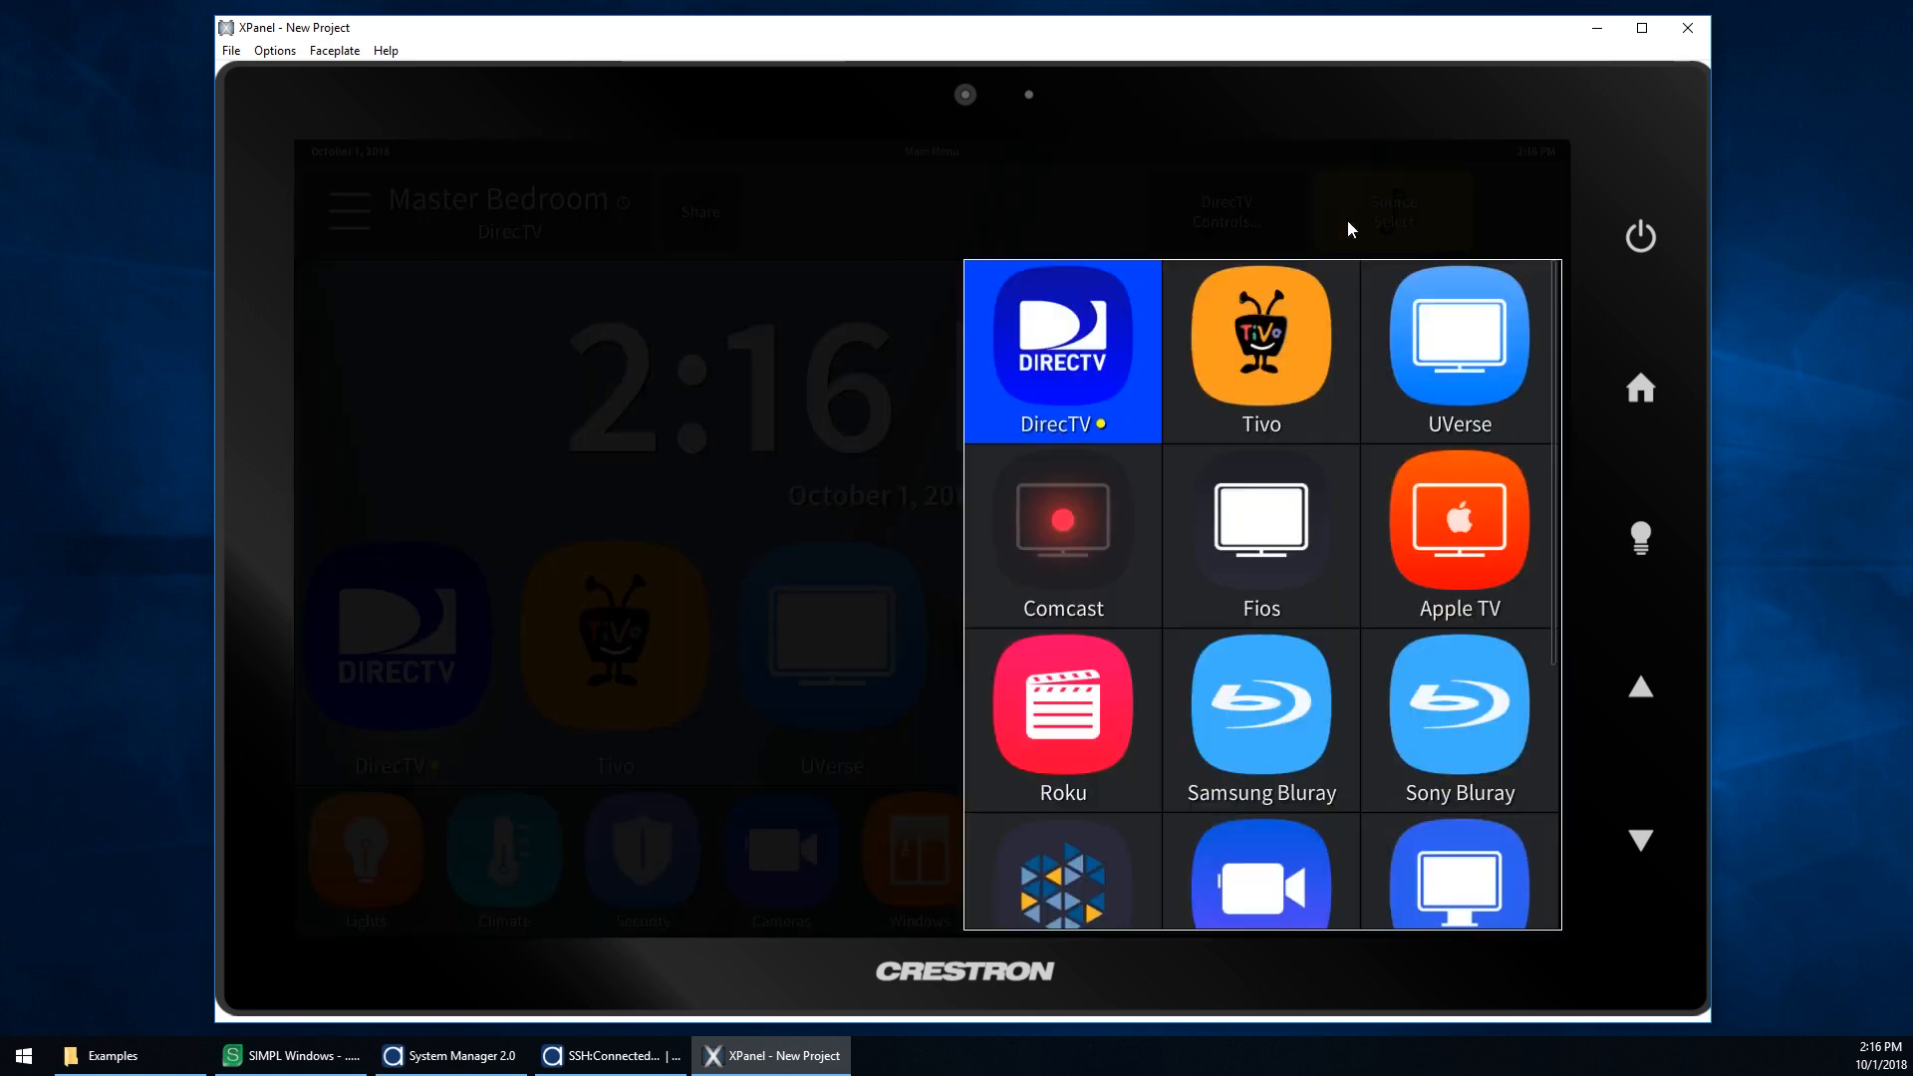
click(1471, 553)
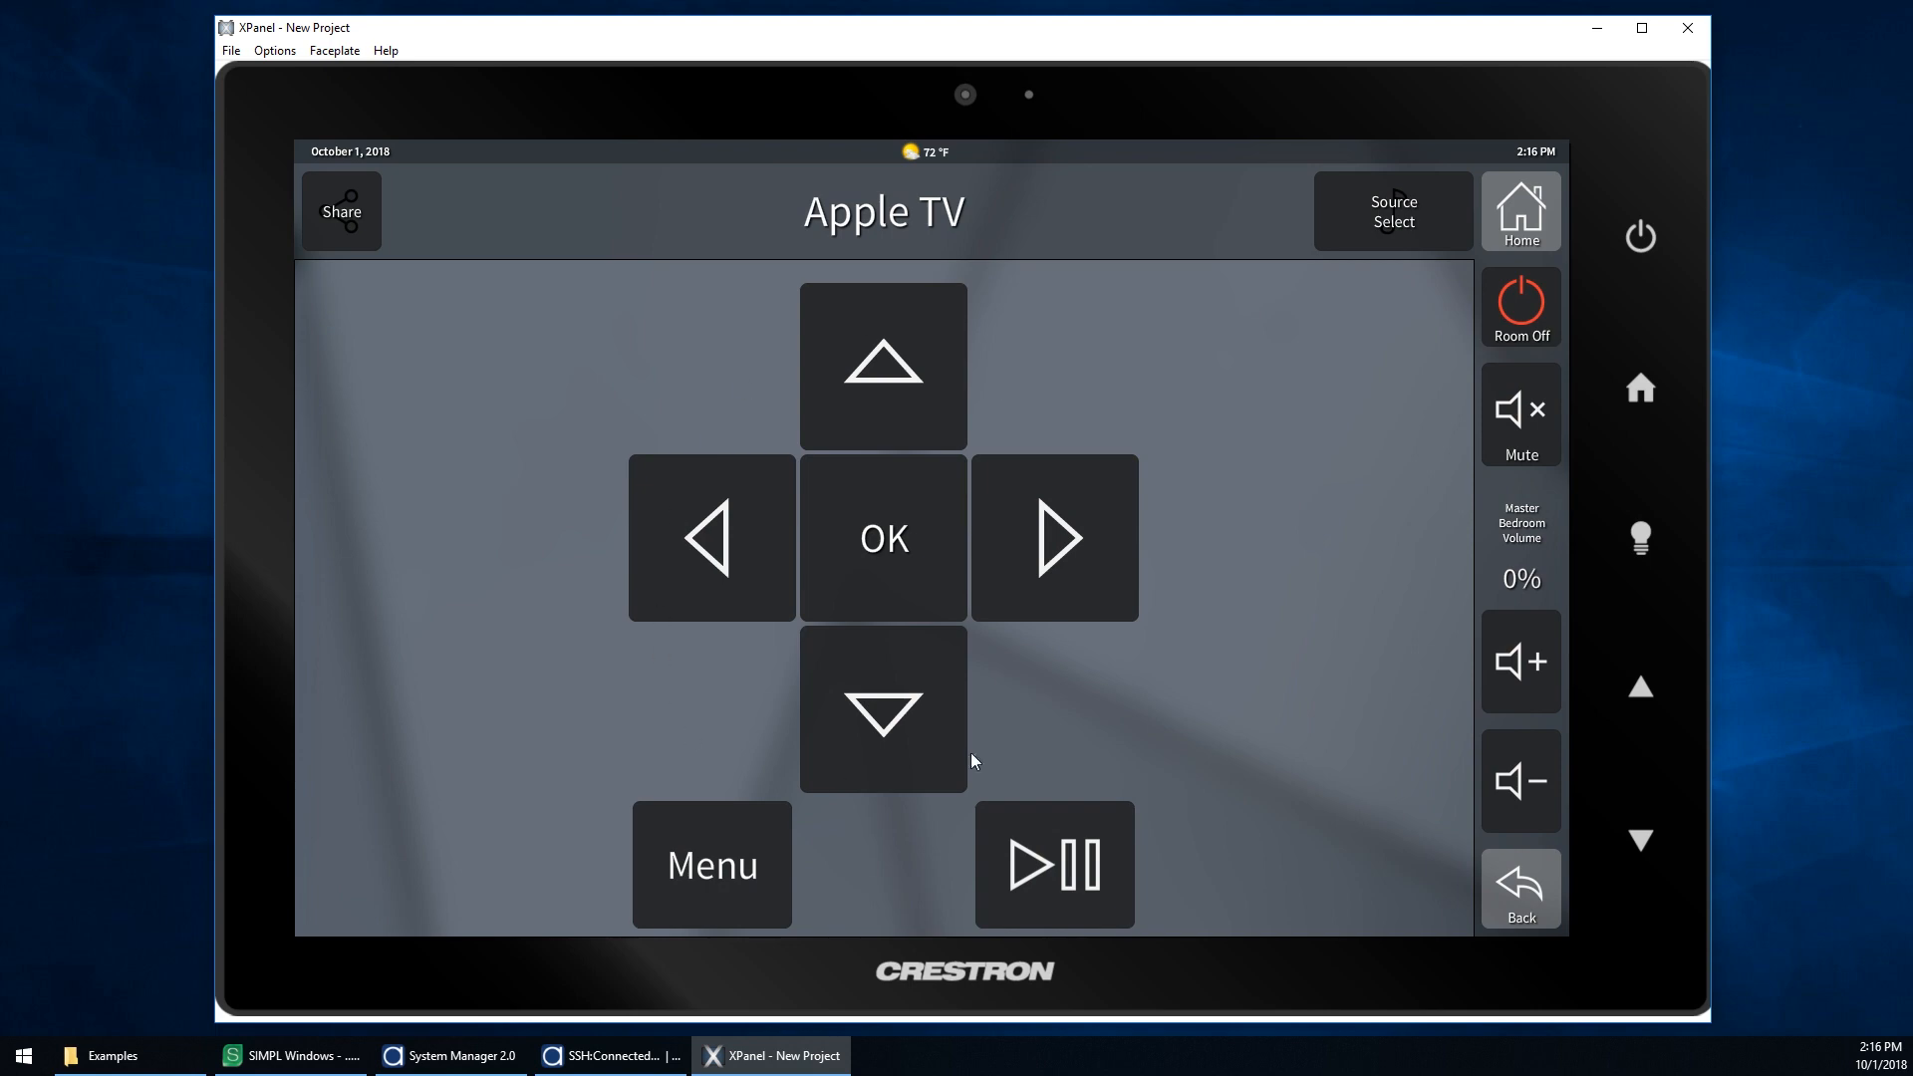
click(897, 361)
click(896, 528)
Step: Switch the source to Sony Bluray and nudge the Master Bedroom volume up and down
click(1445, 213)
click(1427, 688)
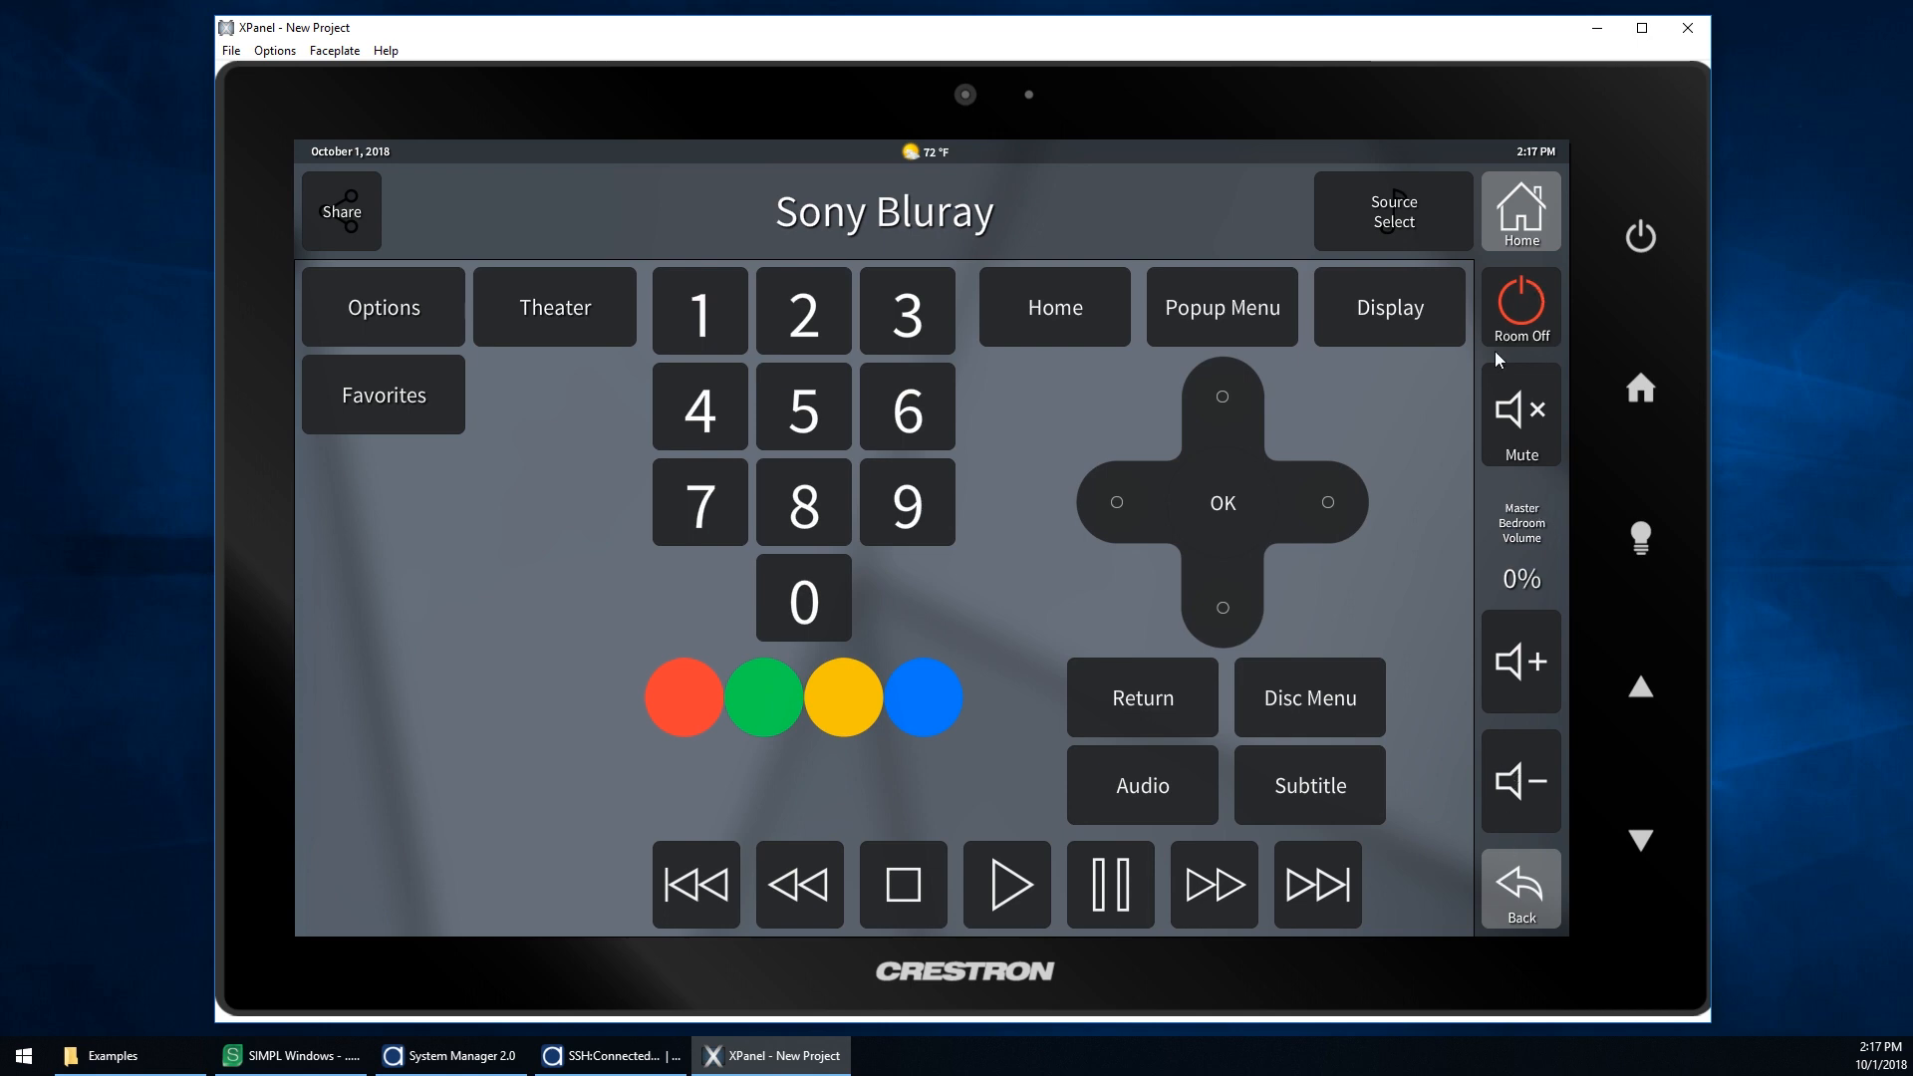
click(1516, 683)
click(1519, 769)
Step: Return to the main menu and turn the room off
click(1520, 239)
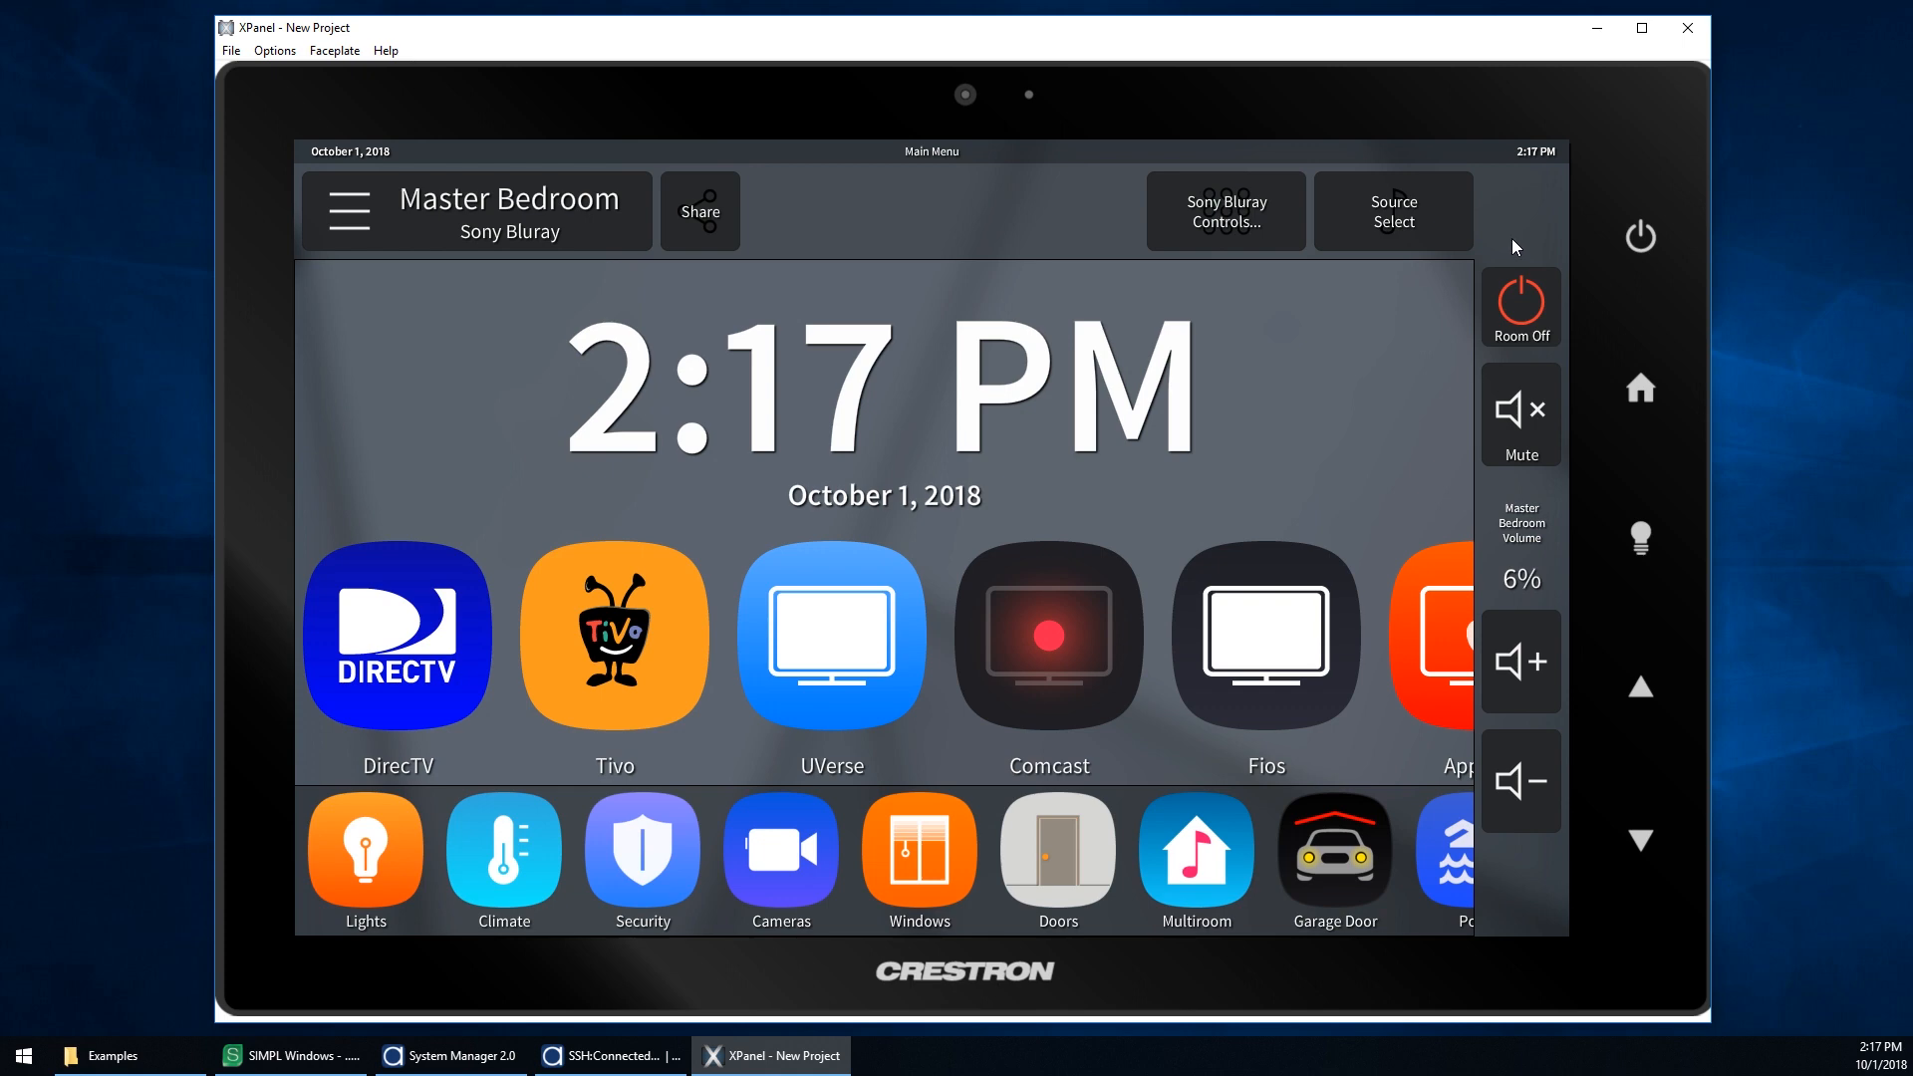
click(1524, 316)
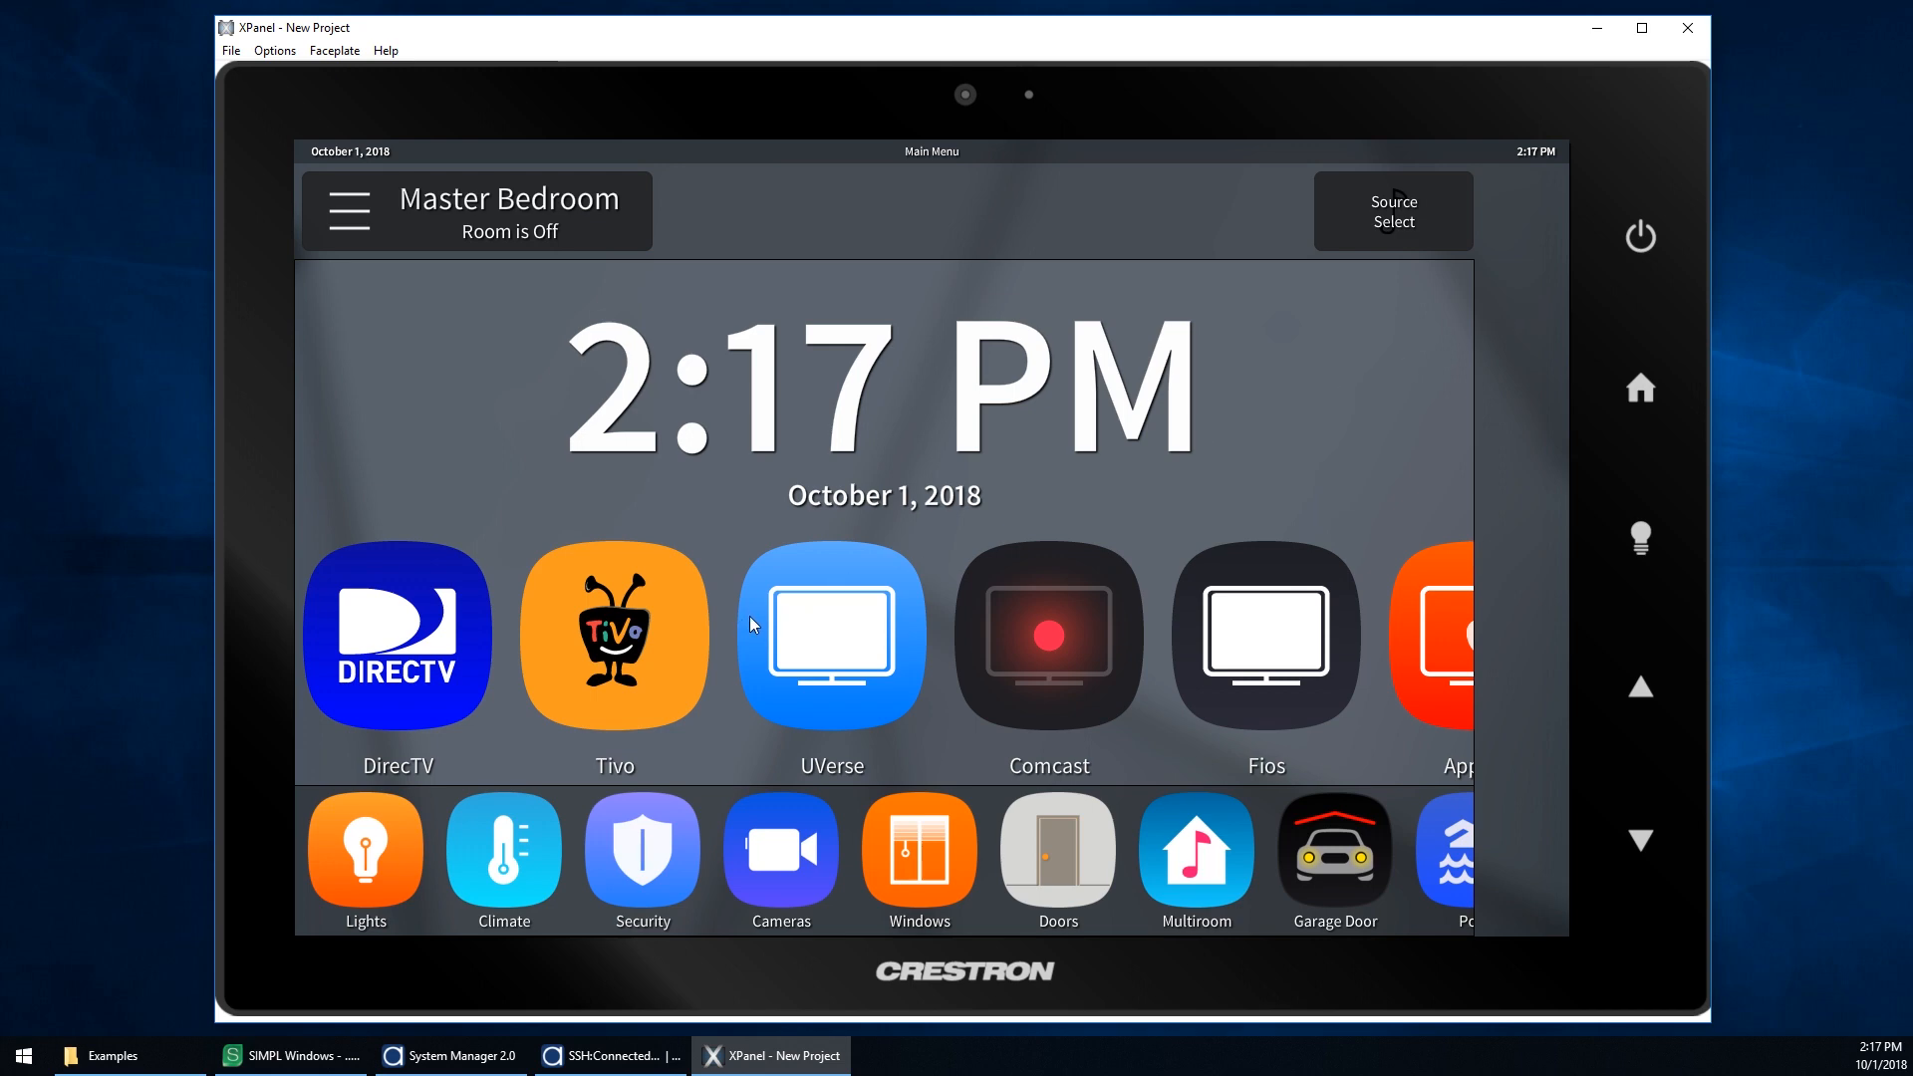
Step: Browse the Master Suite lighting page and the whole-house Global Lights page, then return to the main menu
click(403, 859)
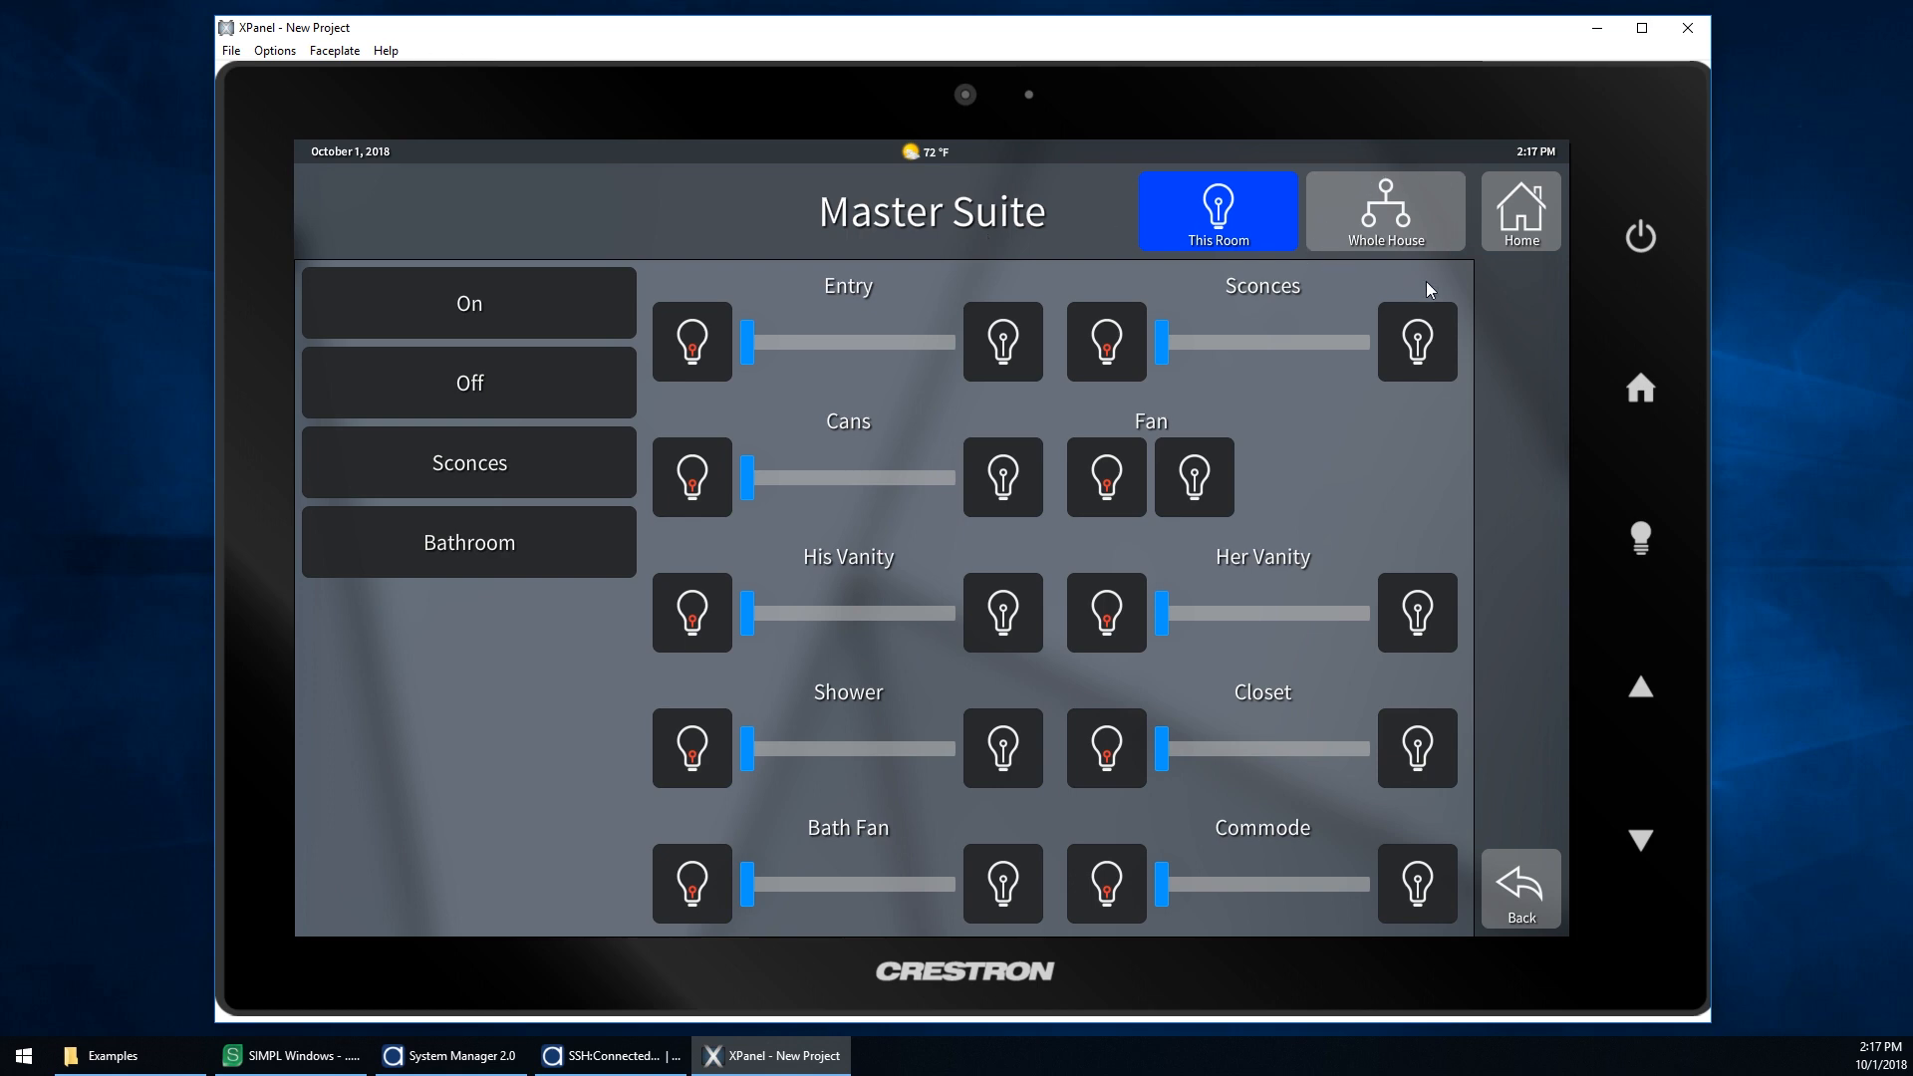
click(1337, 216)
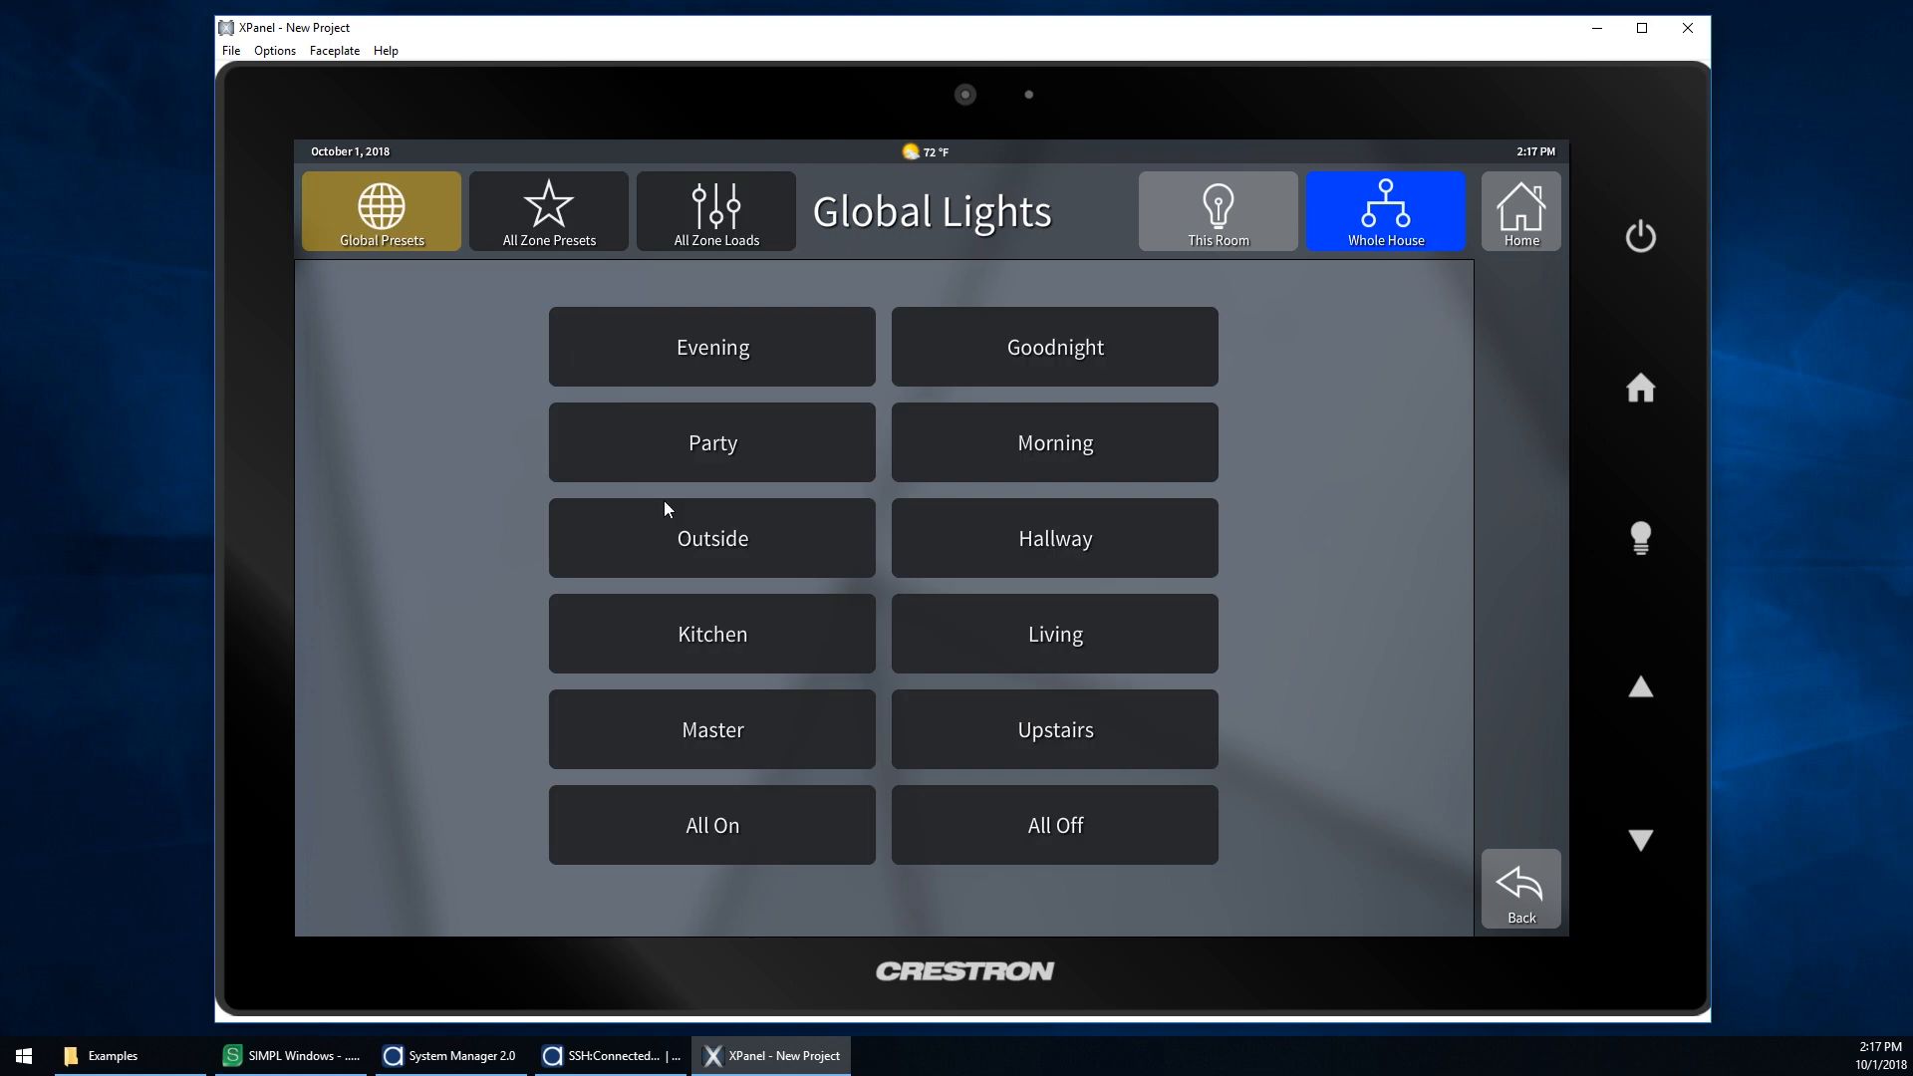
click(1273, 230)
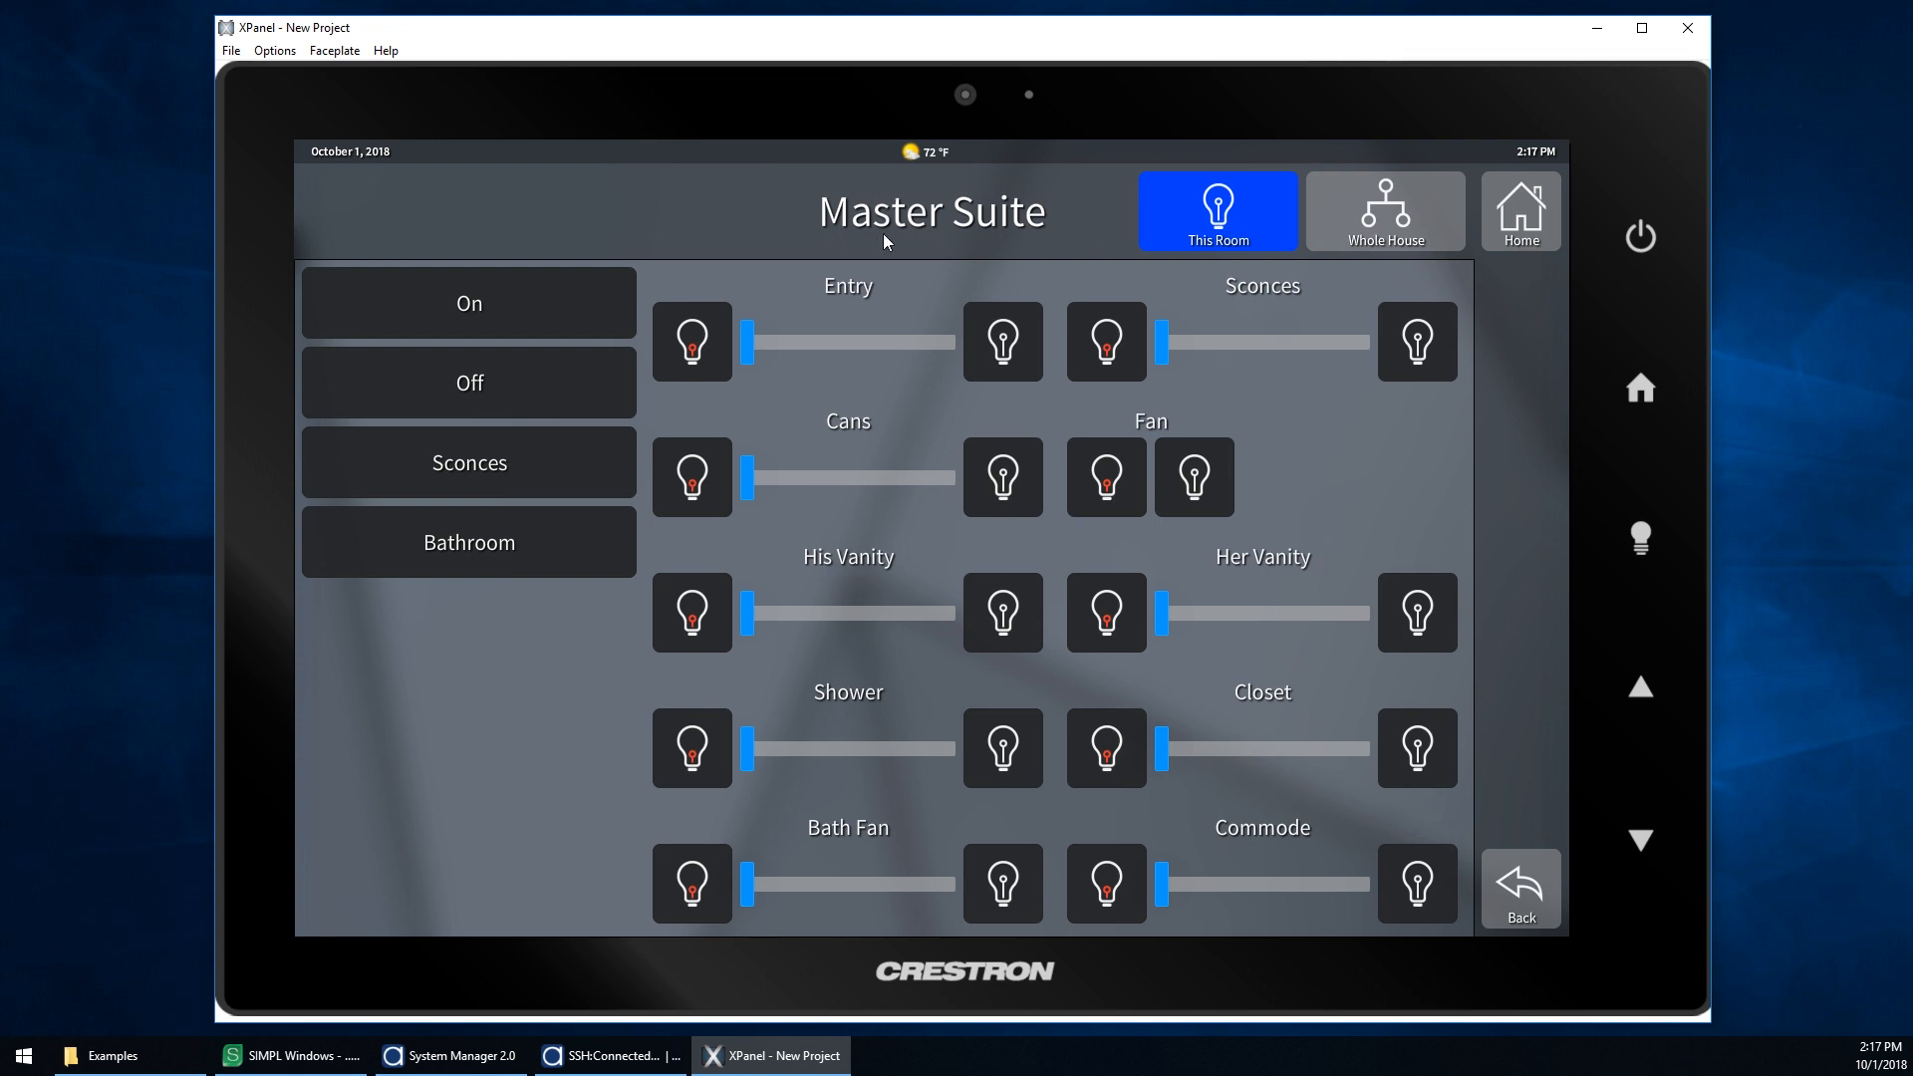
click(1485, 222)
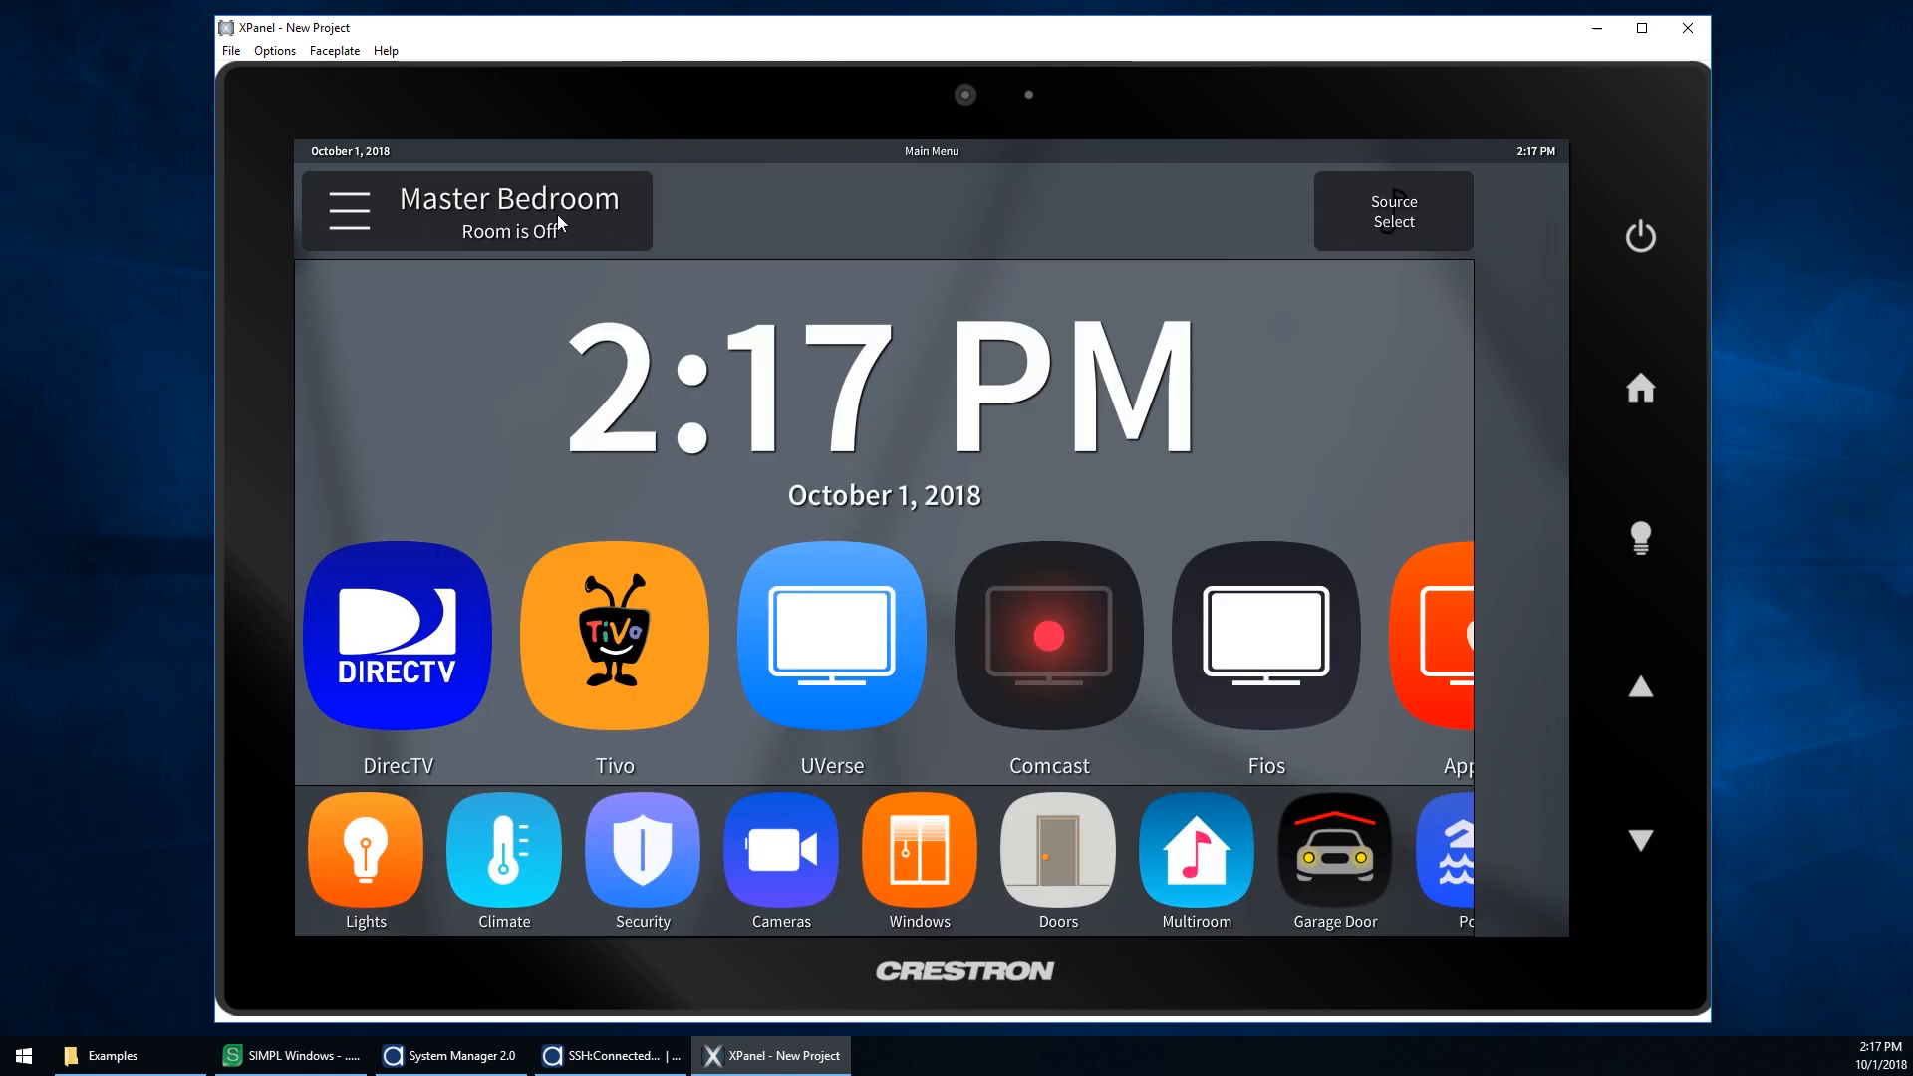
Step: Open the Master Bed climate controls and return to the main menu
click(528, 846)
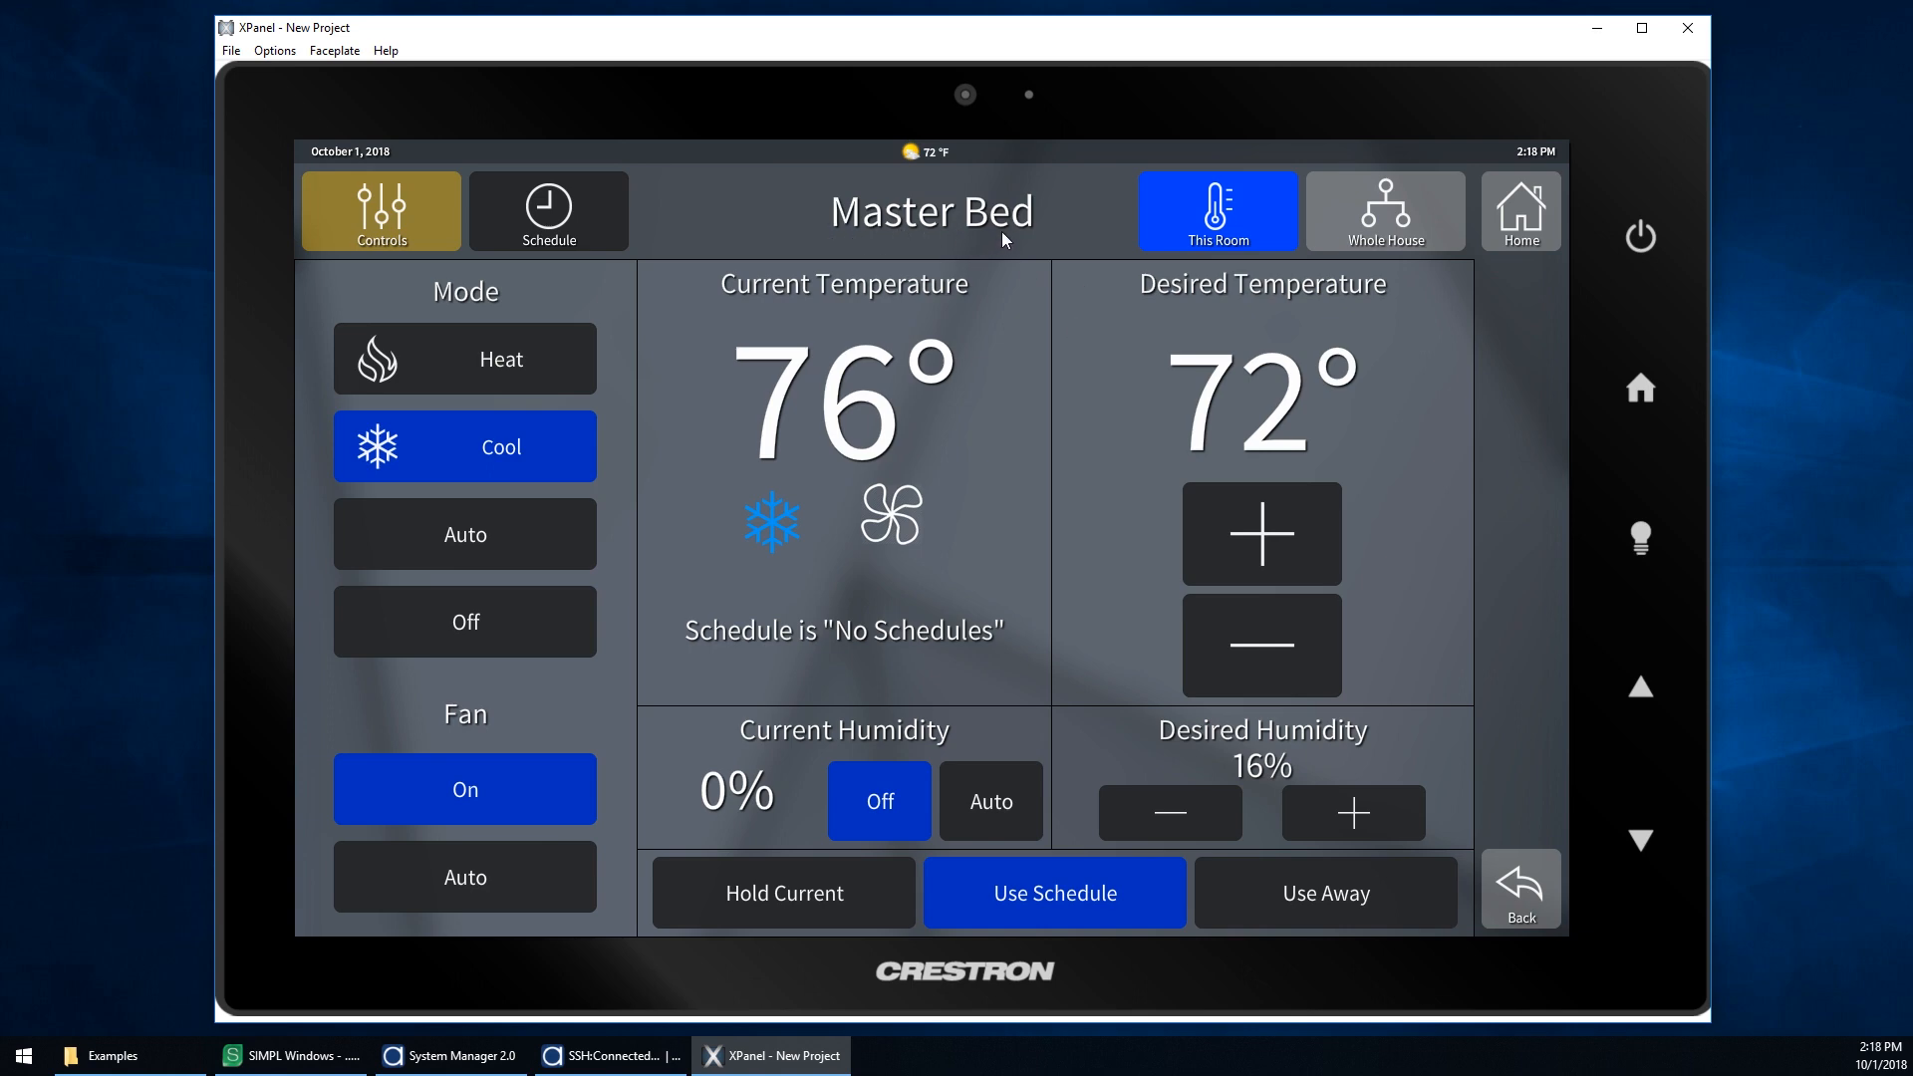
click(1533, 237)
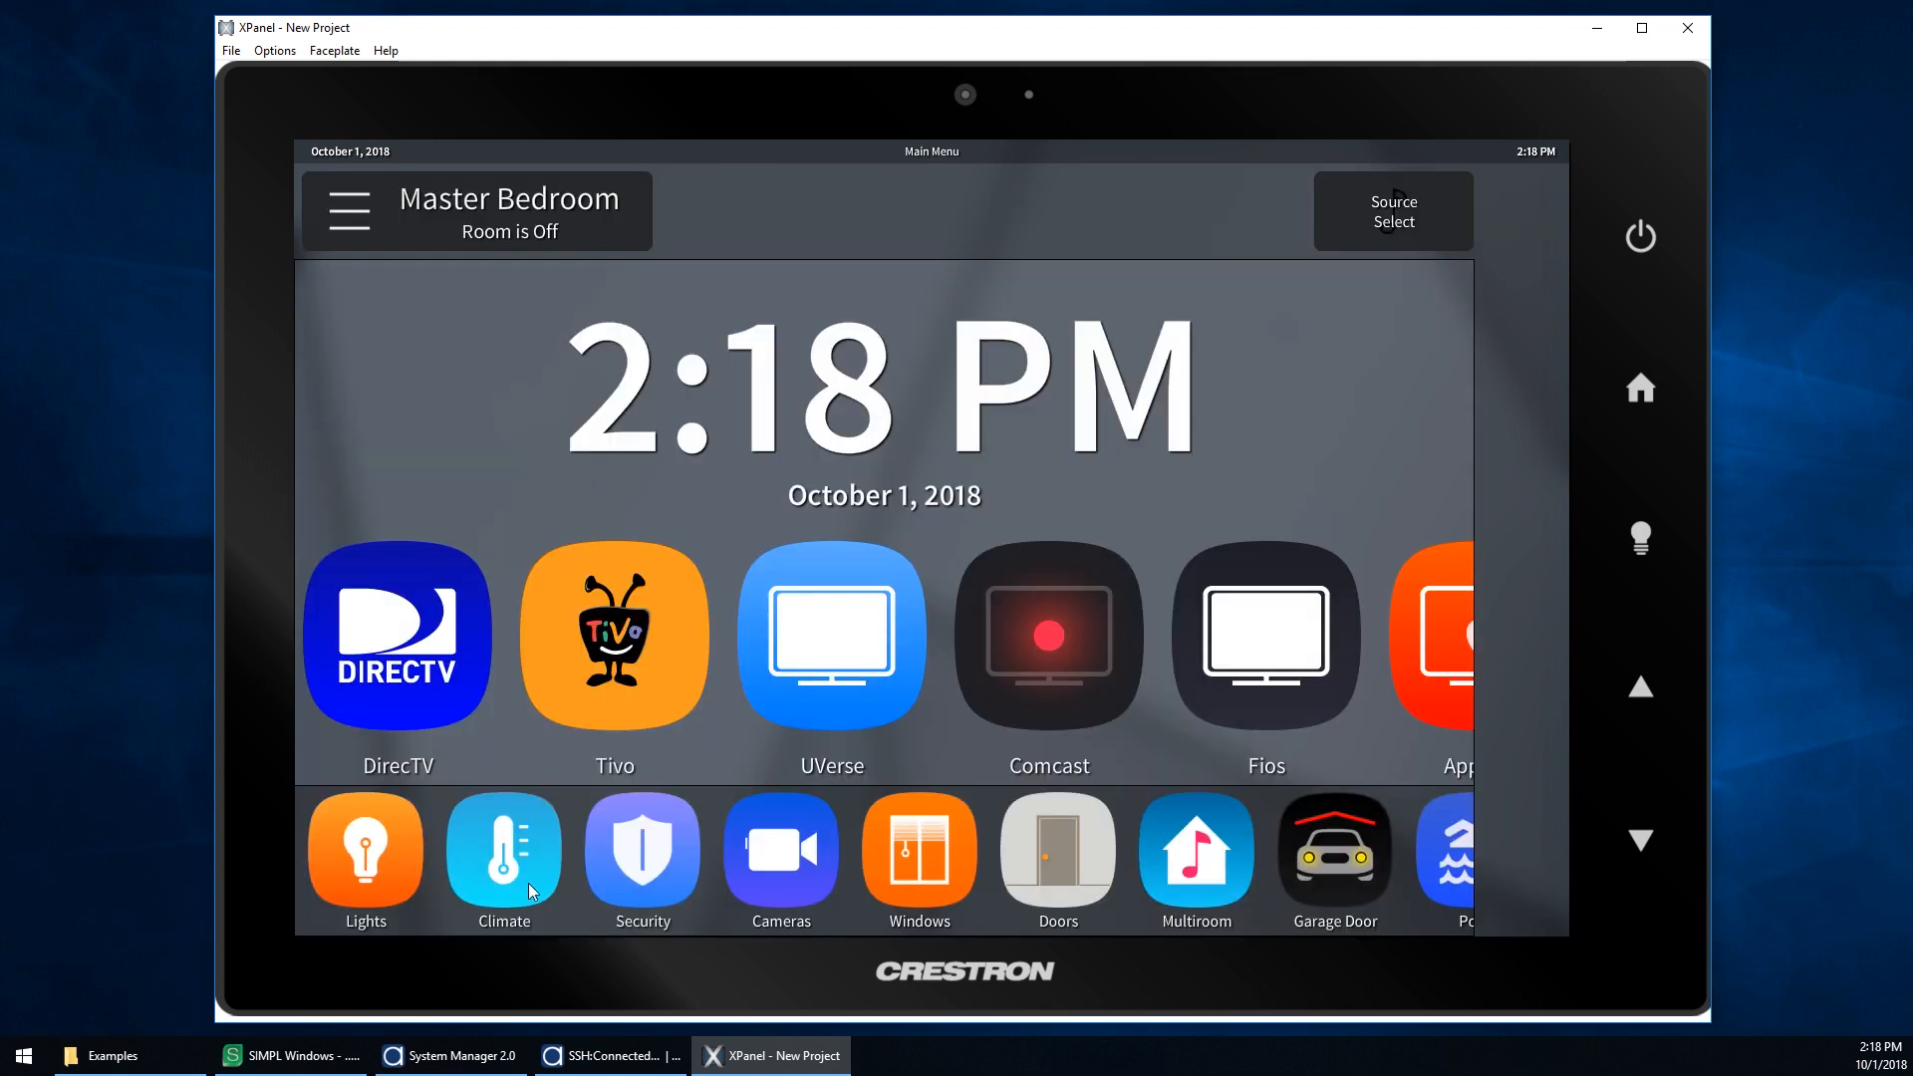
Step: Switch to System Manager and open the Master Bedroom entry in the Rooms section
mouse_move(474, 1072)
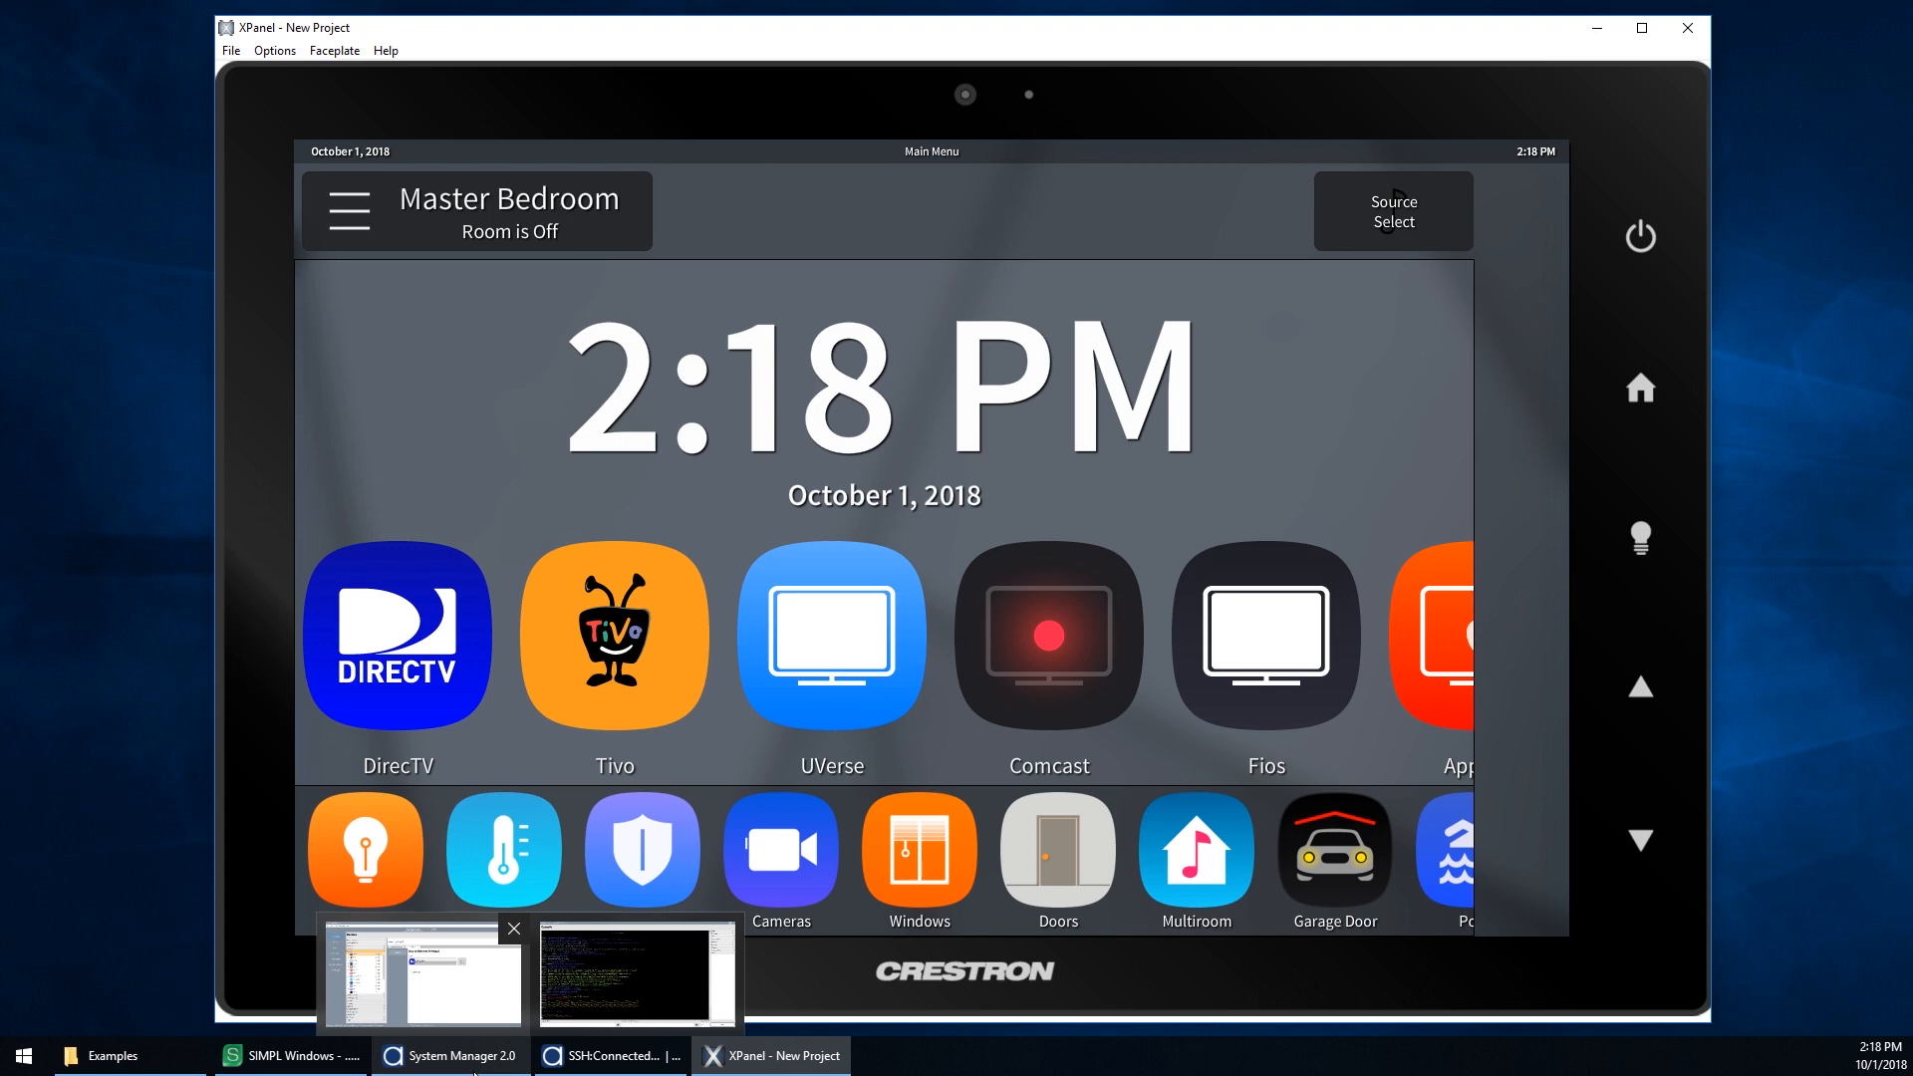
click(429, 972)
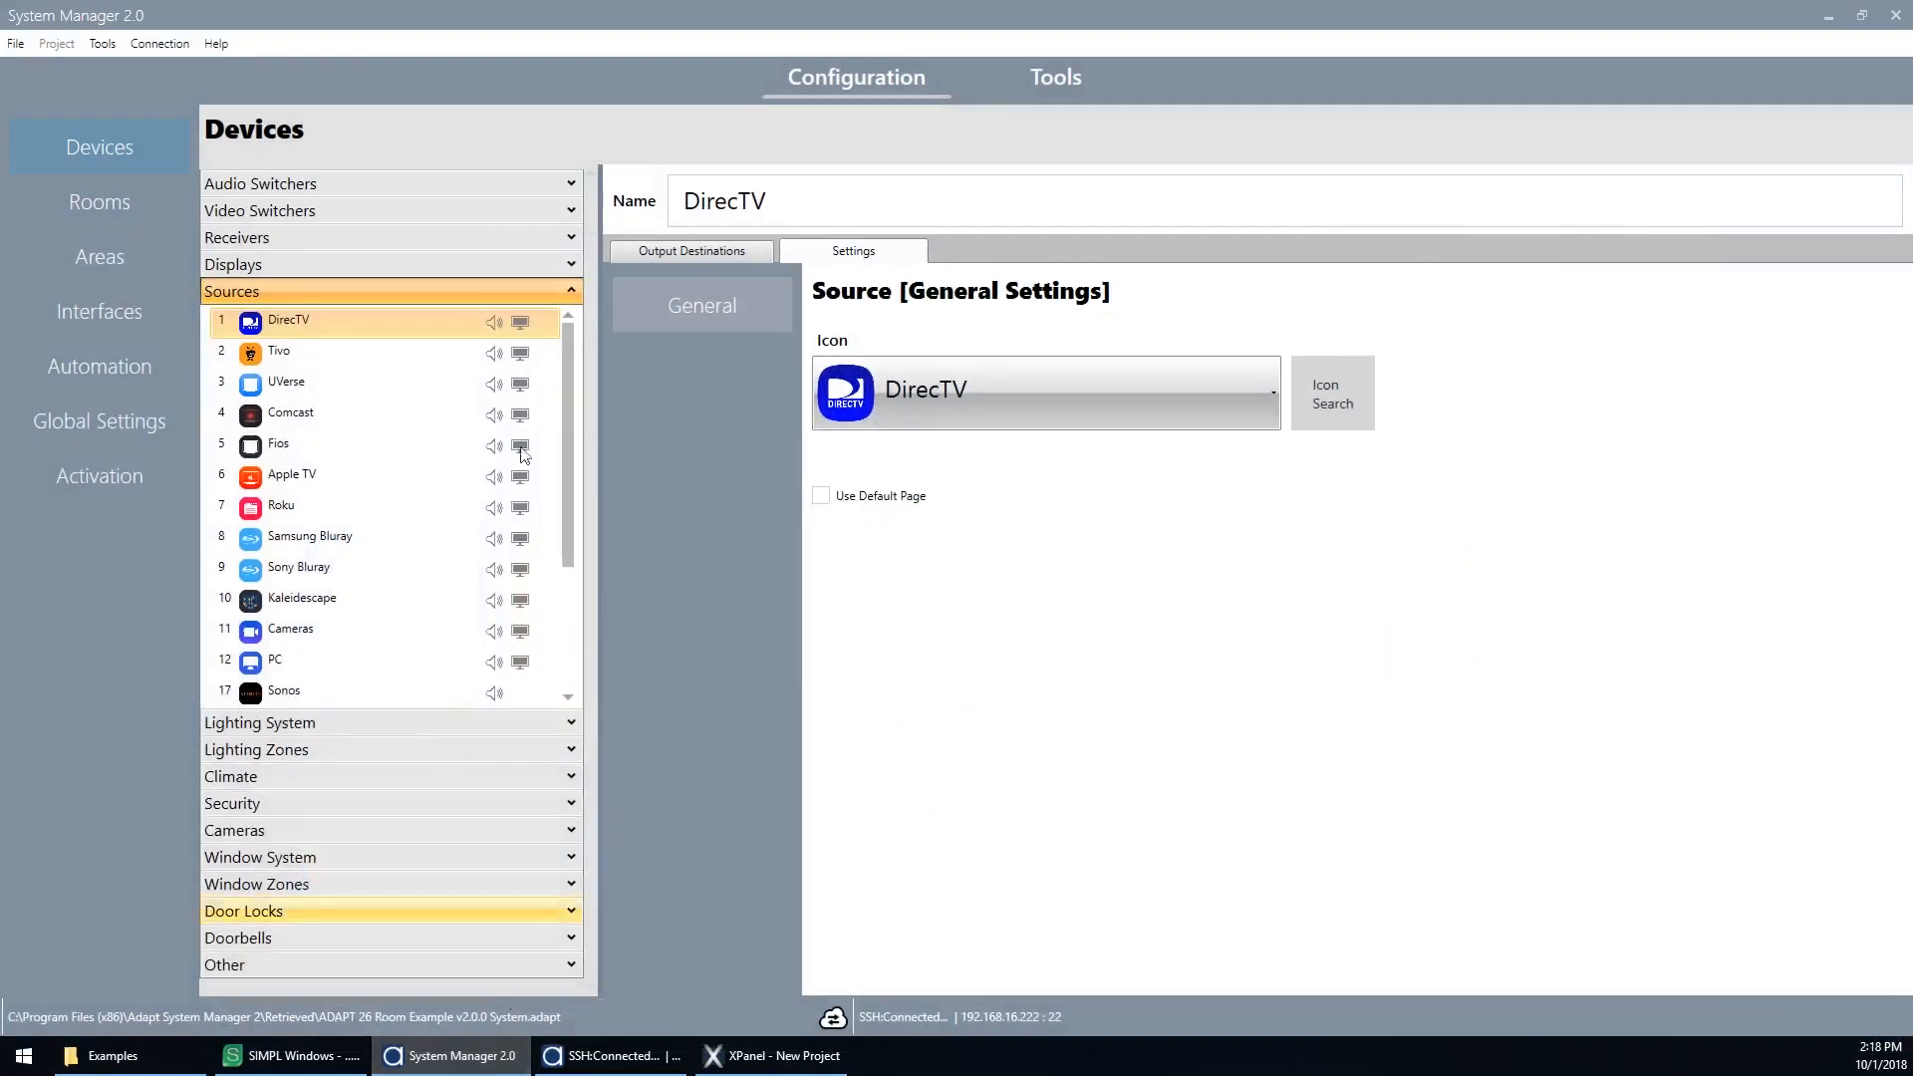
click(74, 206)
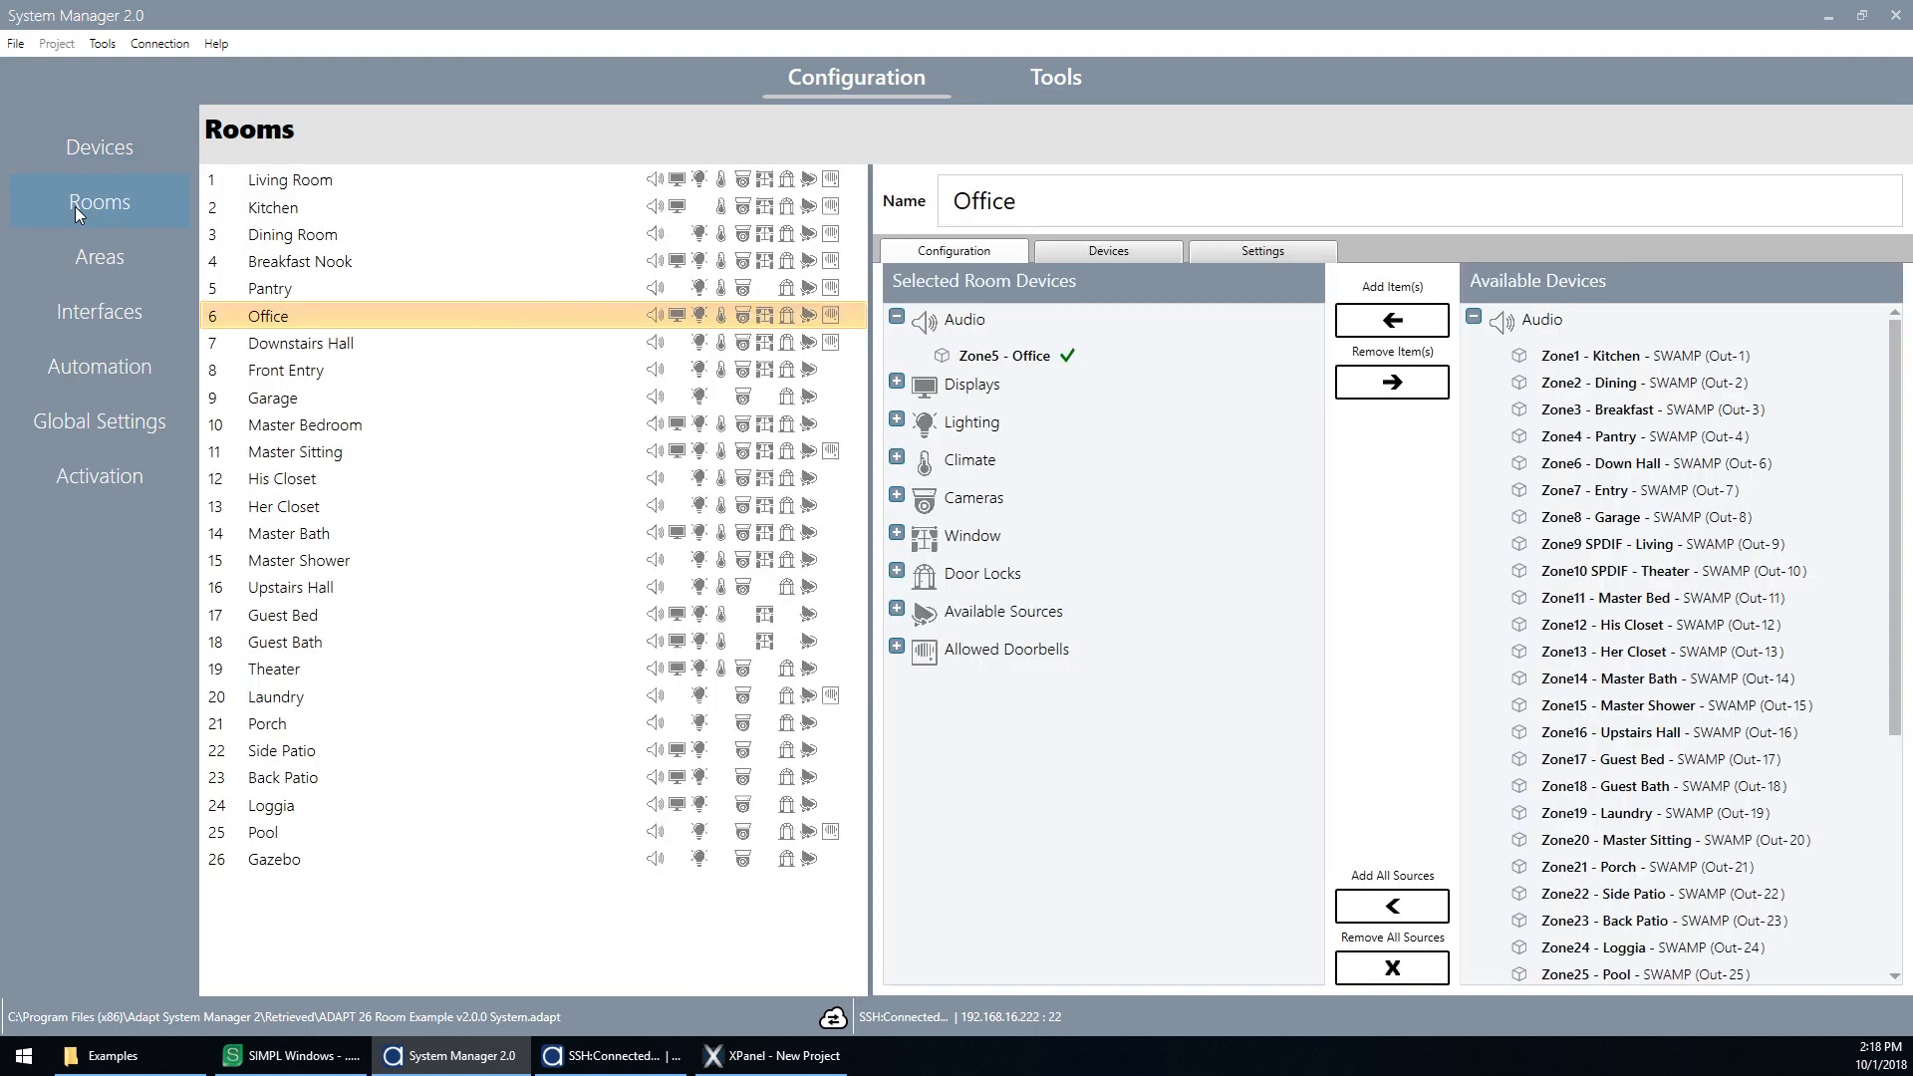
click(356, 427)
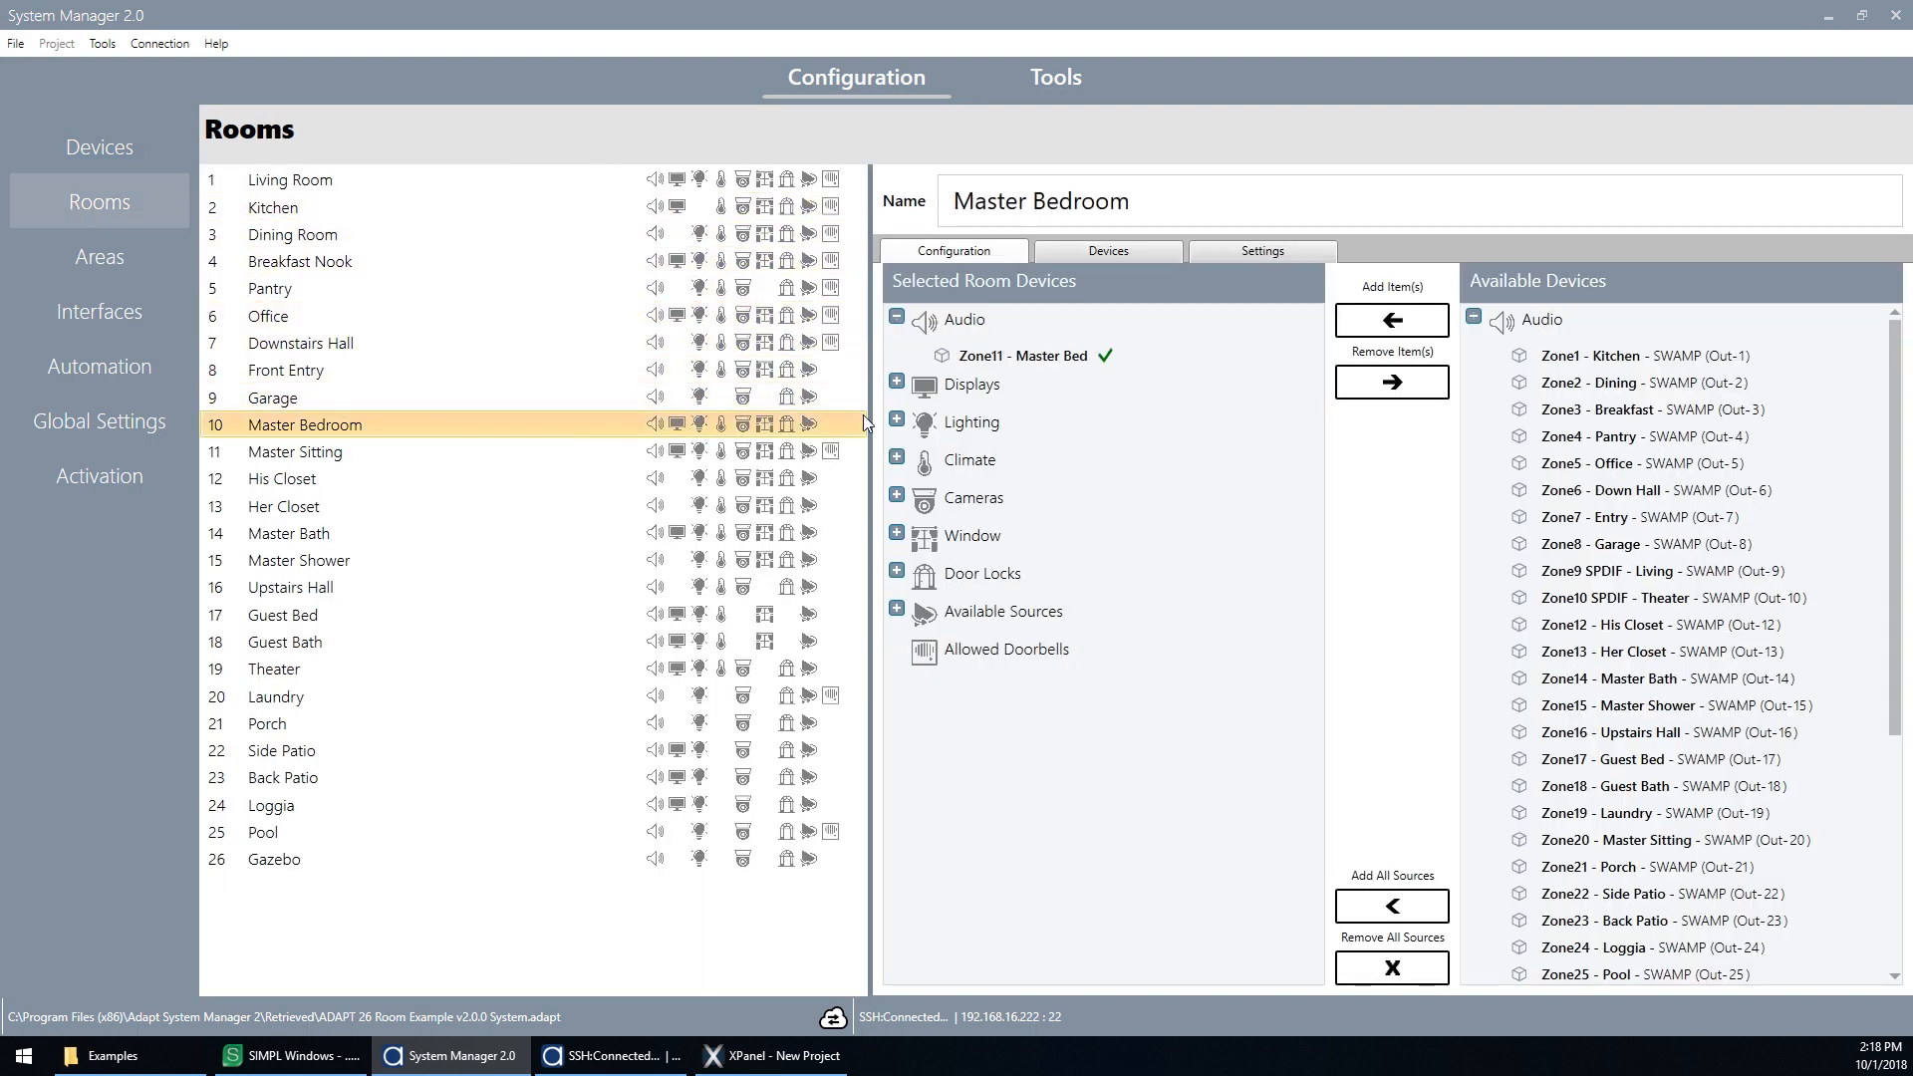
Step: Expand the Master Bedroom's selected device categories to review its audio, lighting, climate and display assignments
click(897, 420)
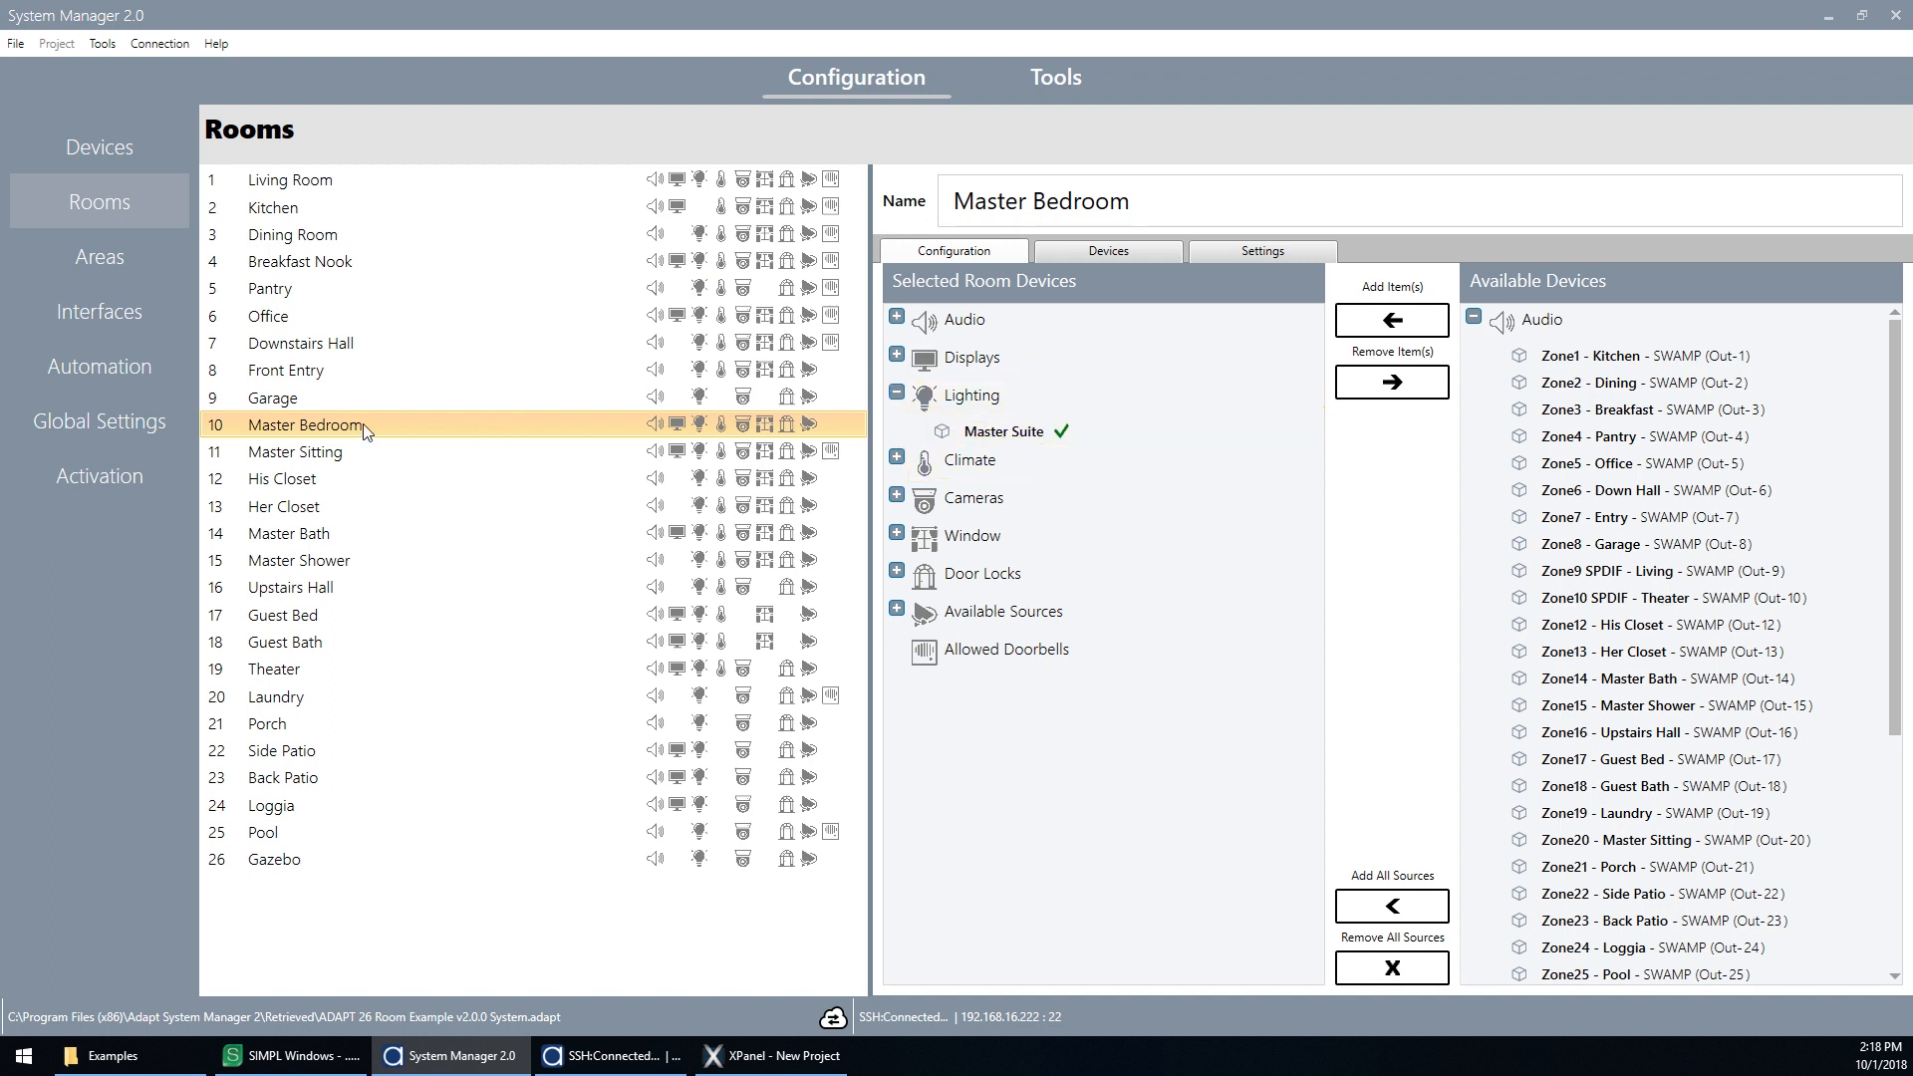
click(896, 458)
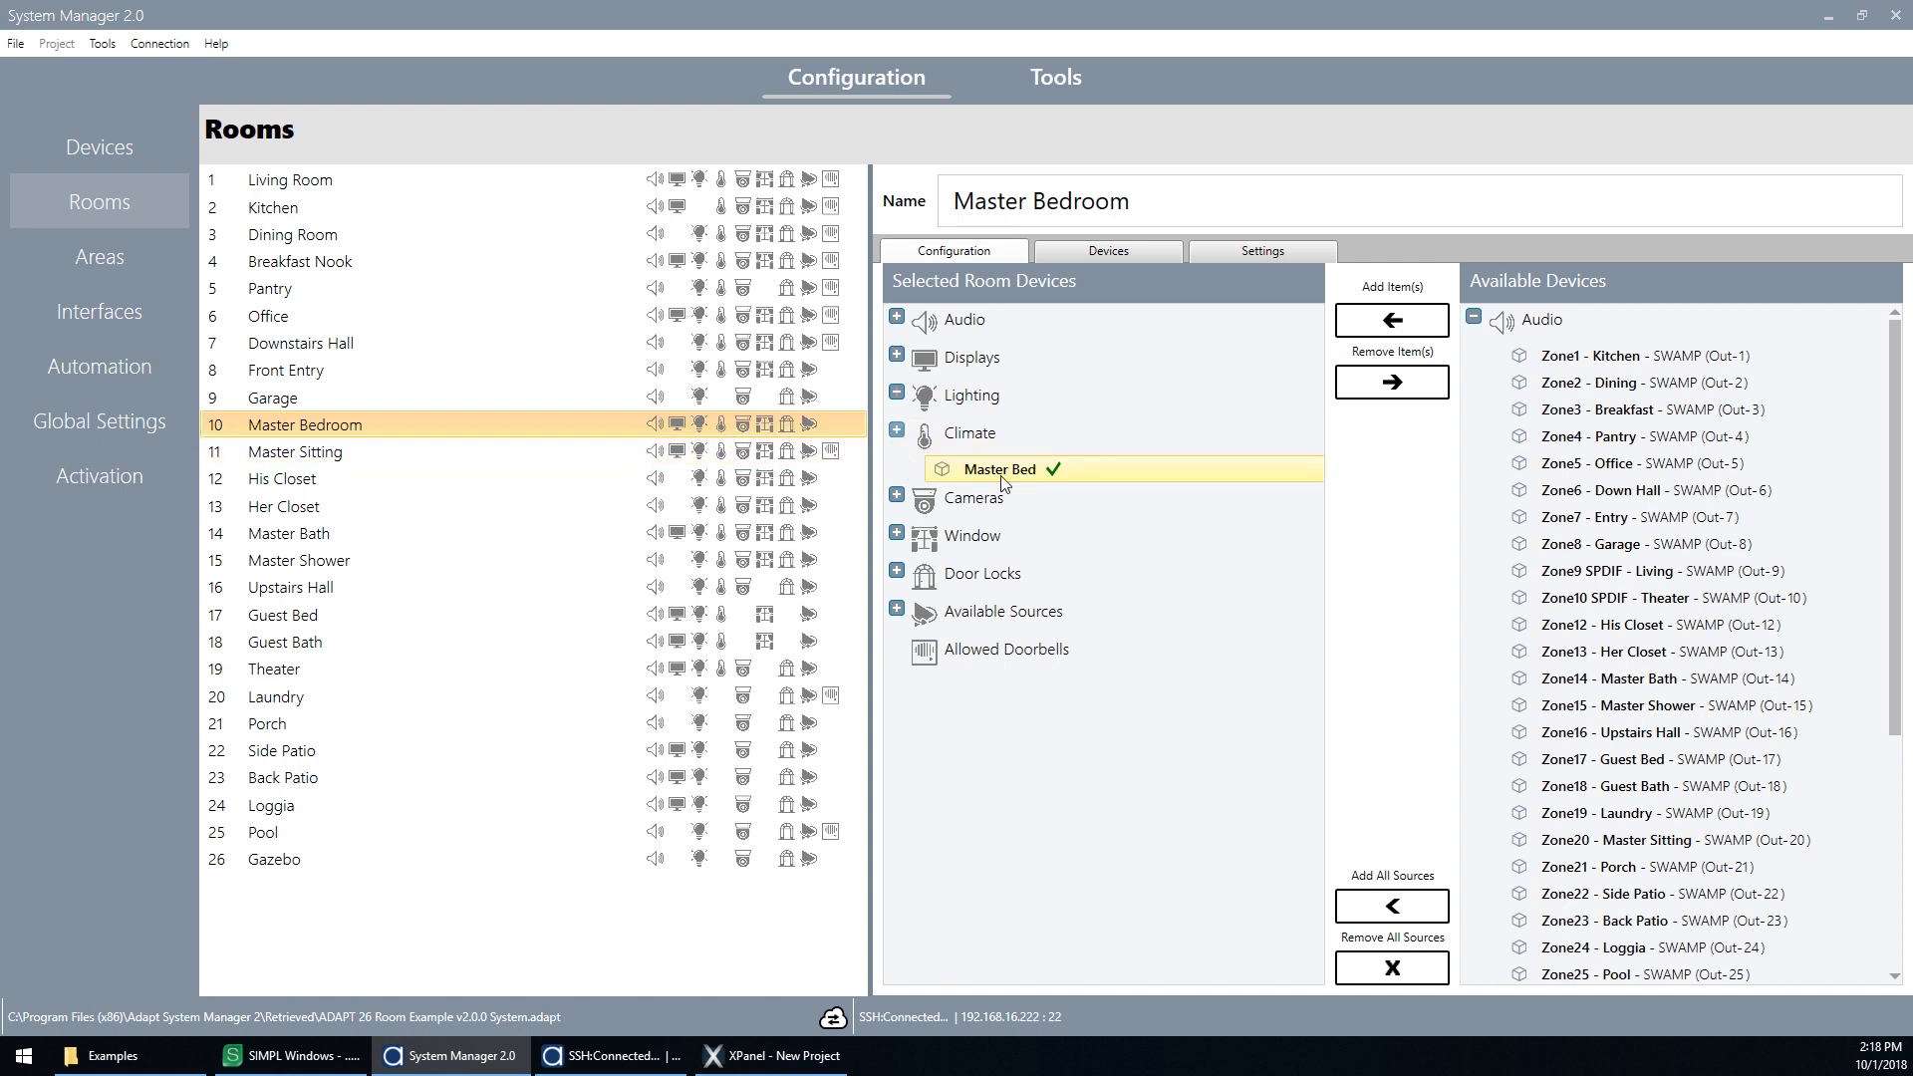
click(1032, 476)
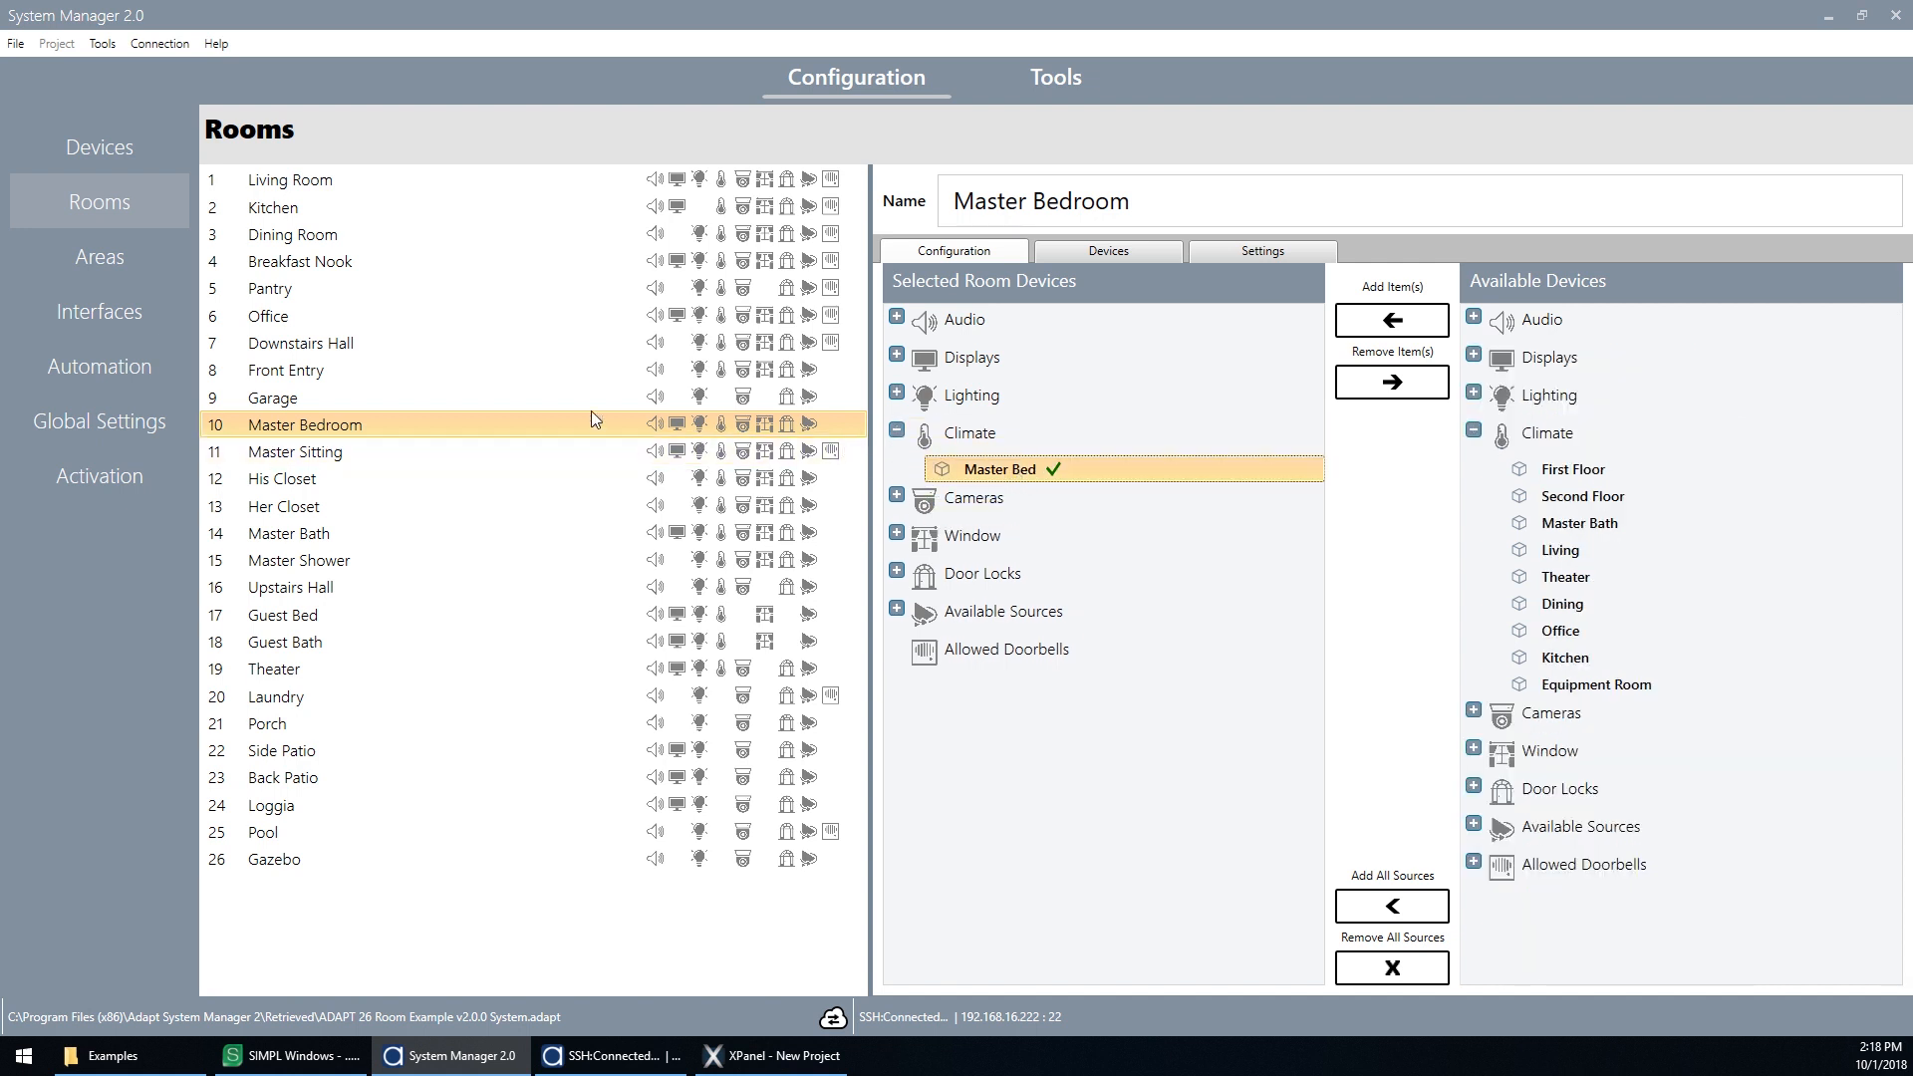
click(897, 354)
click(896, 318)
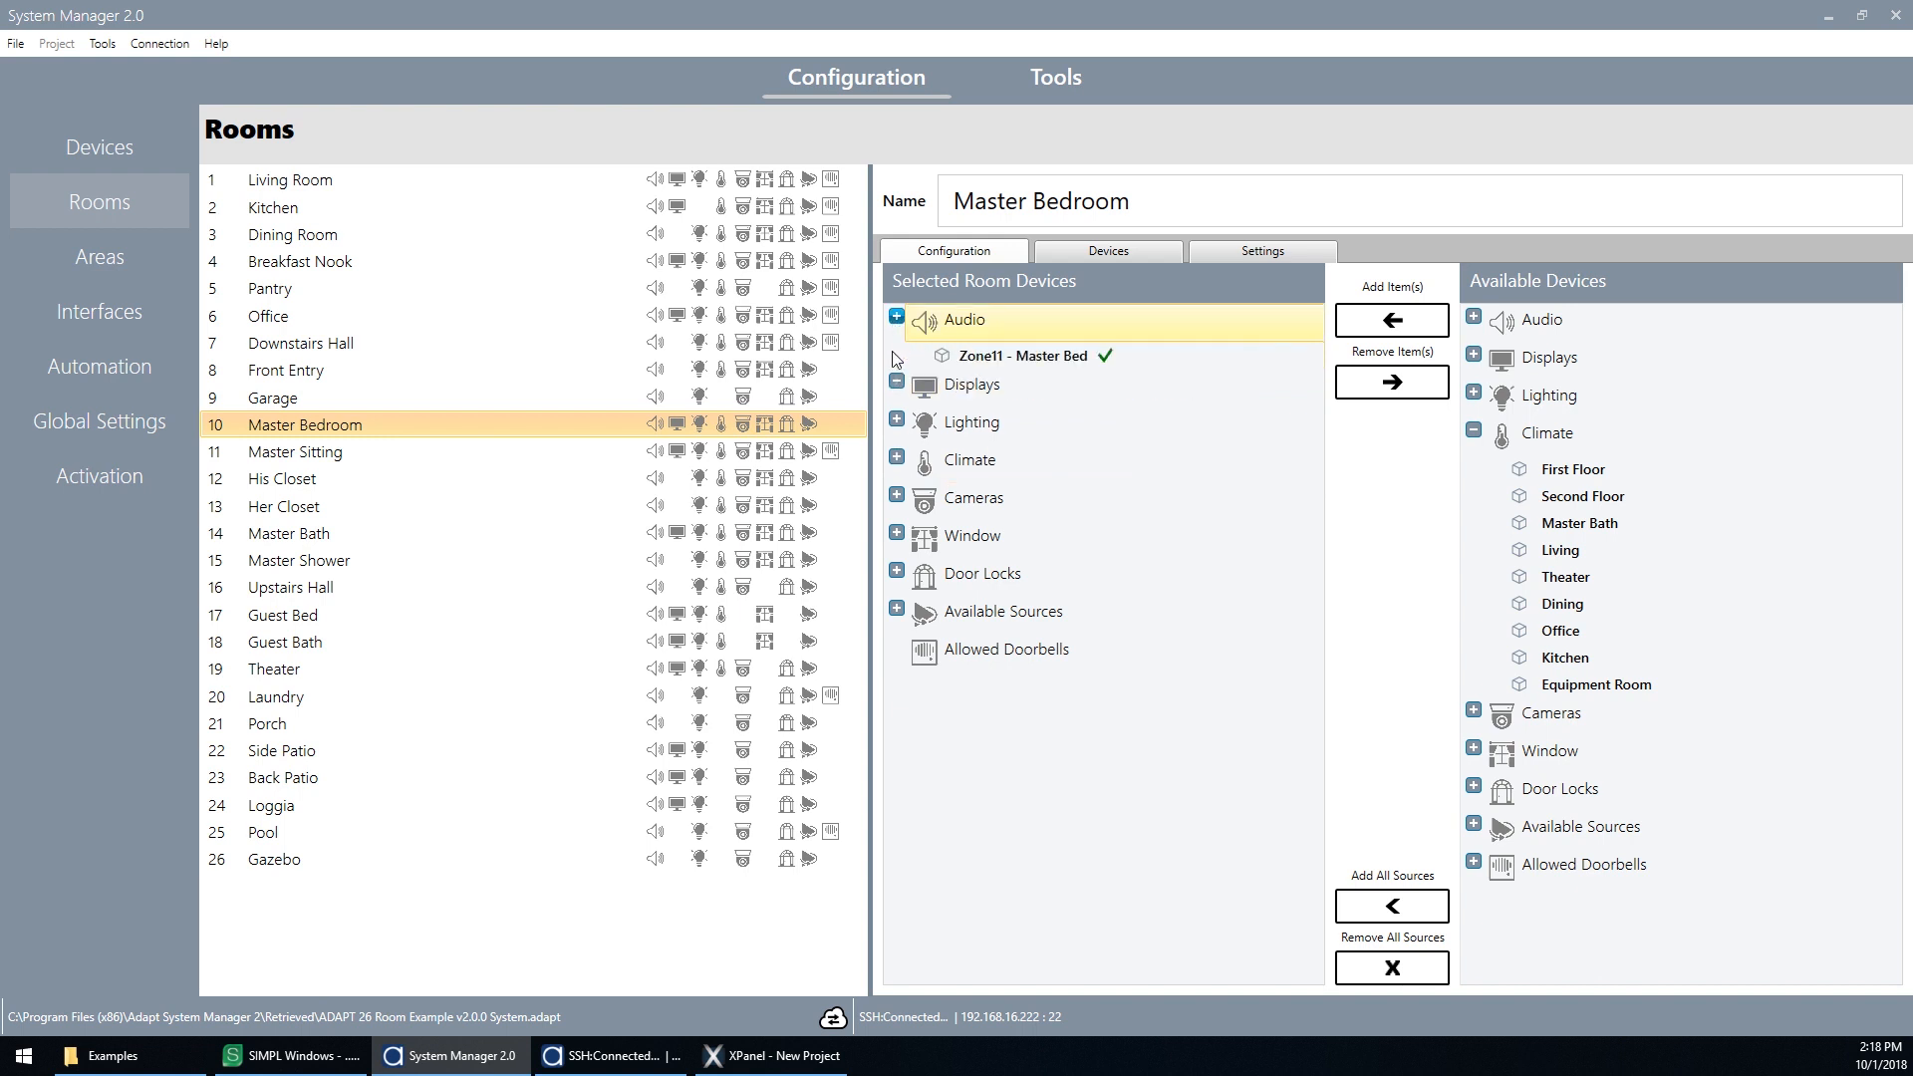
click(896, 374)
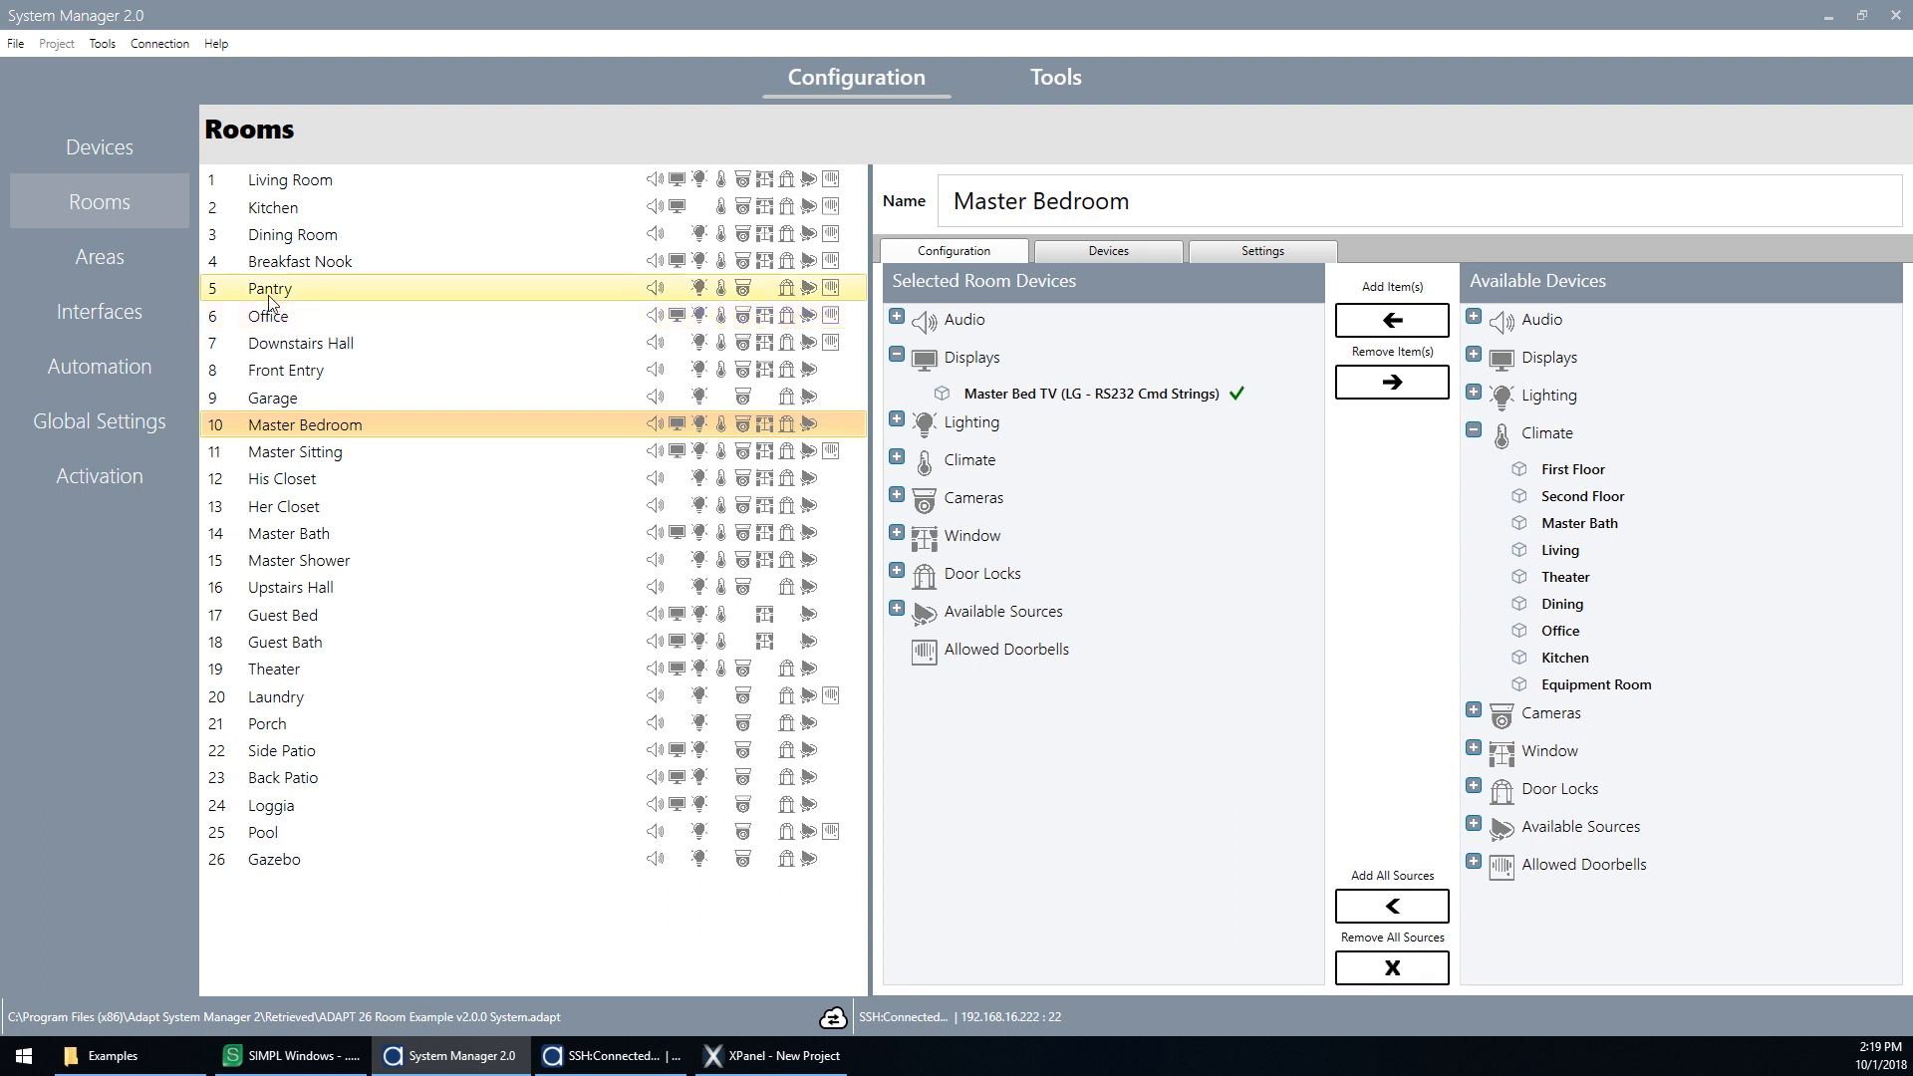
Step: Rename the DirecTV source to Joe's DirecTV
click(120, 145)
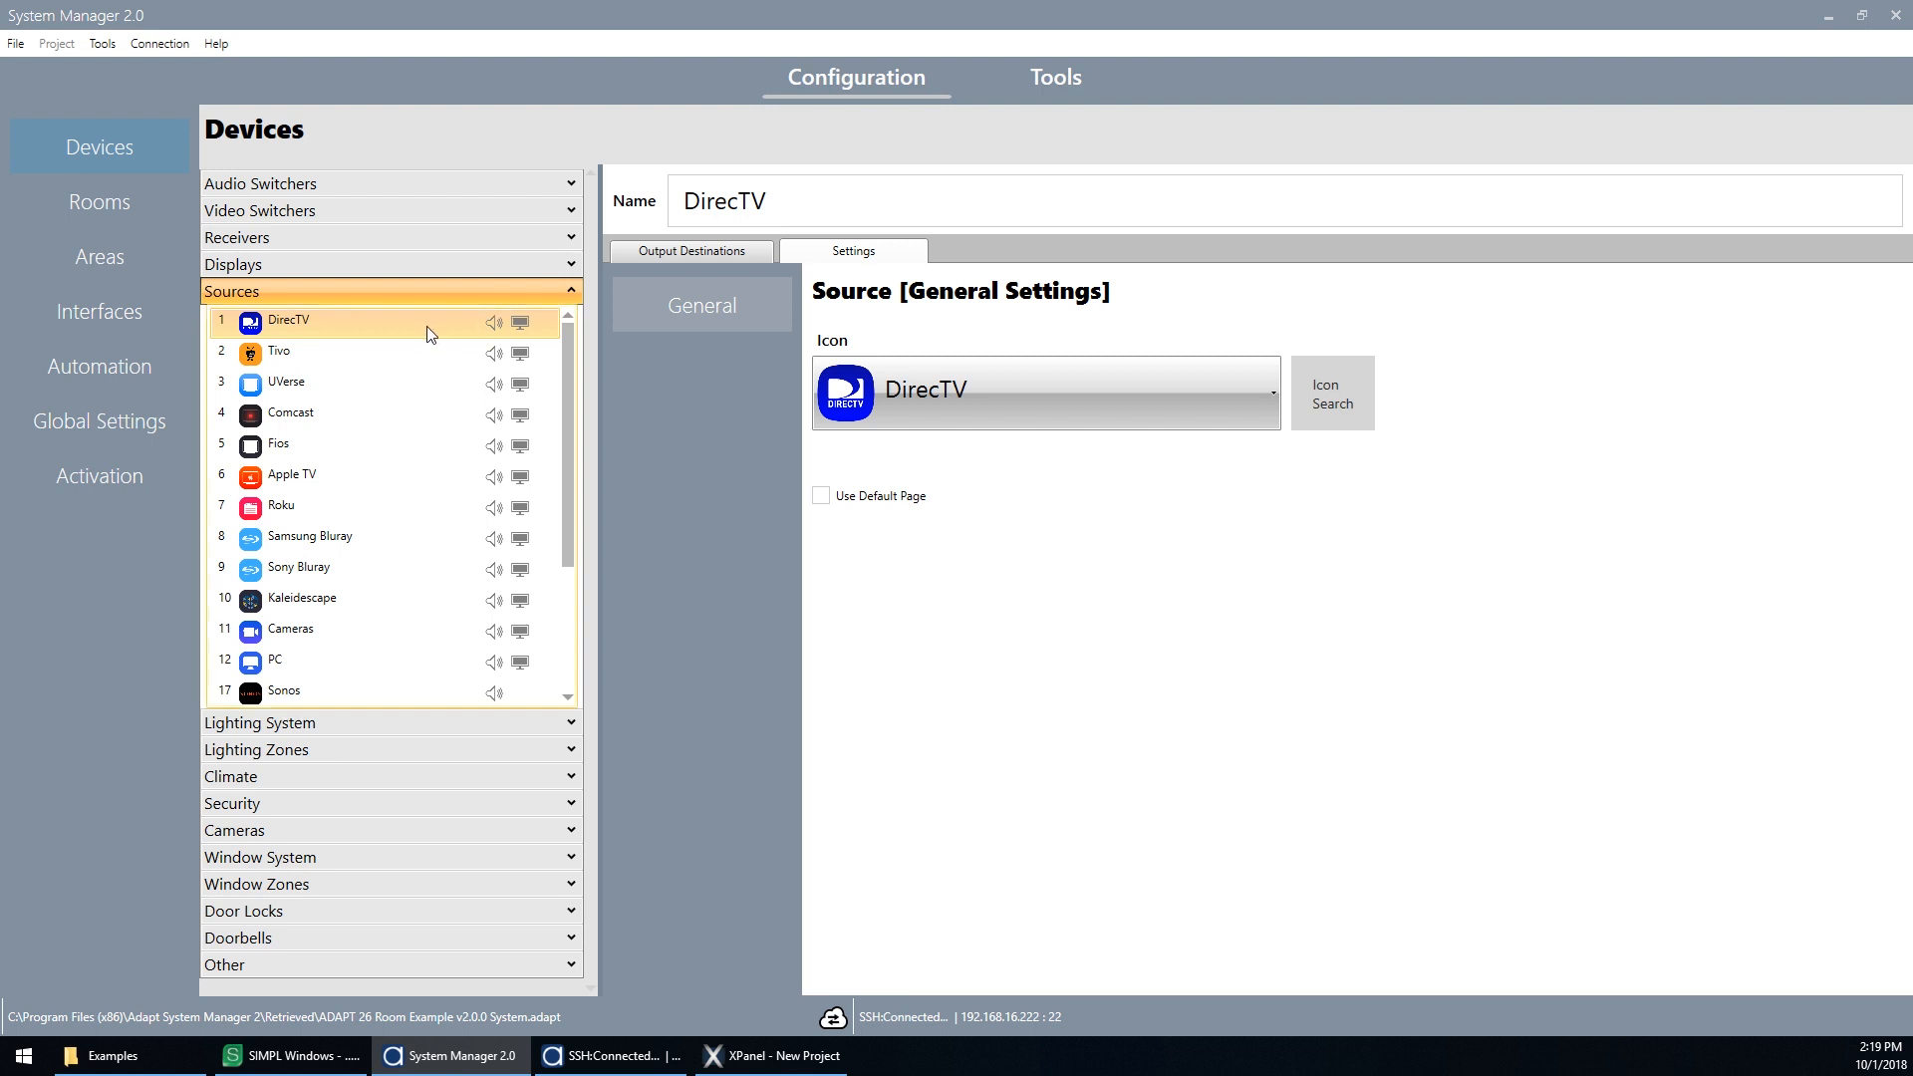
click(687, 202)
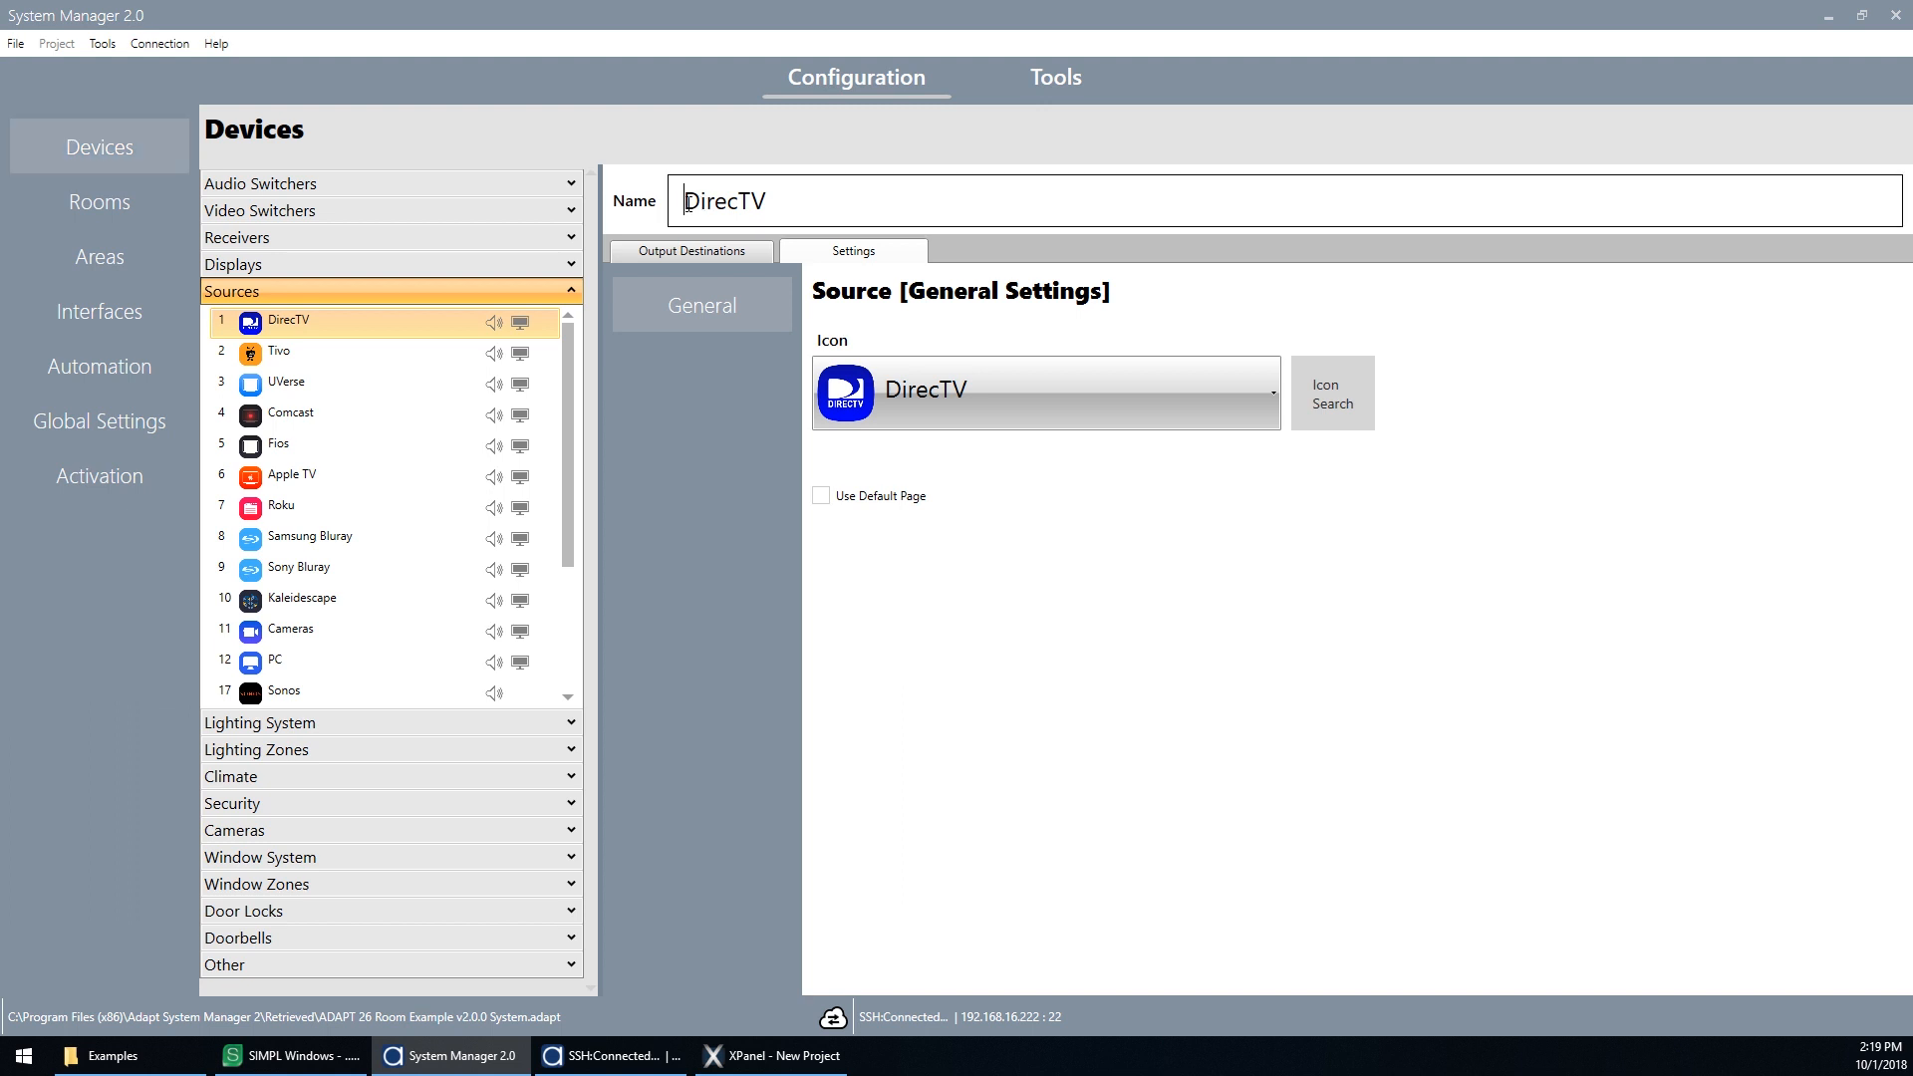
key(Home)
text(Joe's)
Step: Change the Joe's DirecTV source icon to iMac
click(1024, 398)
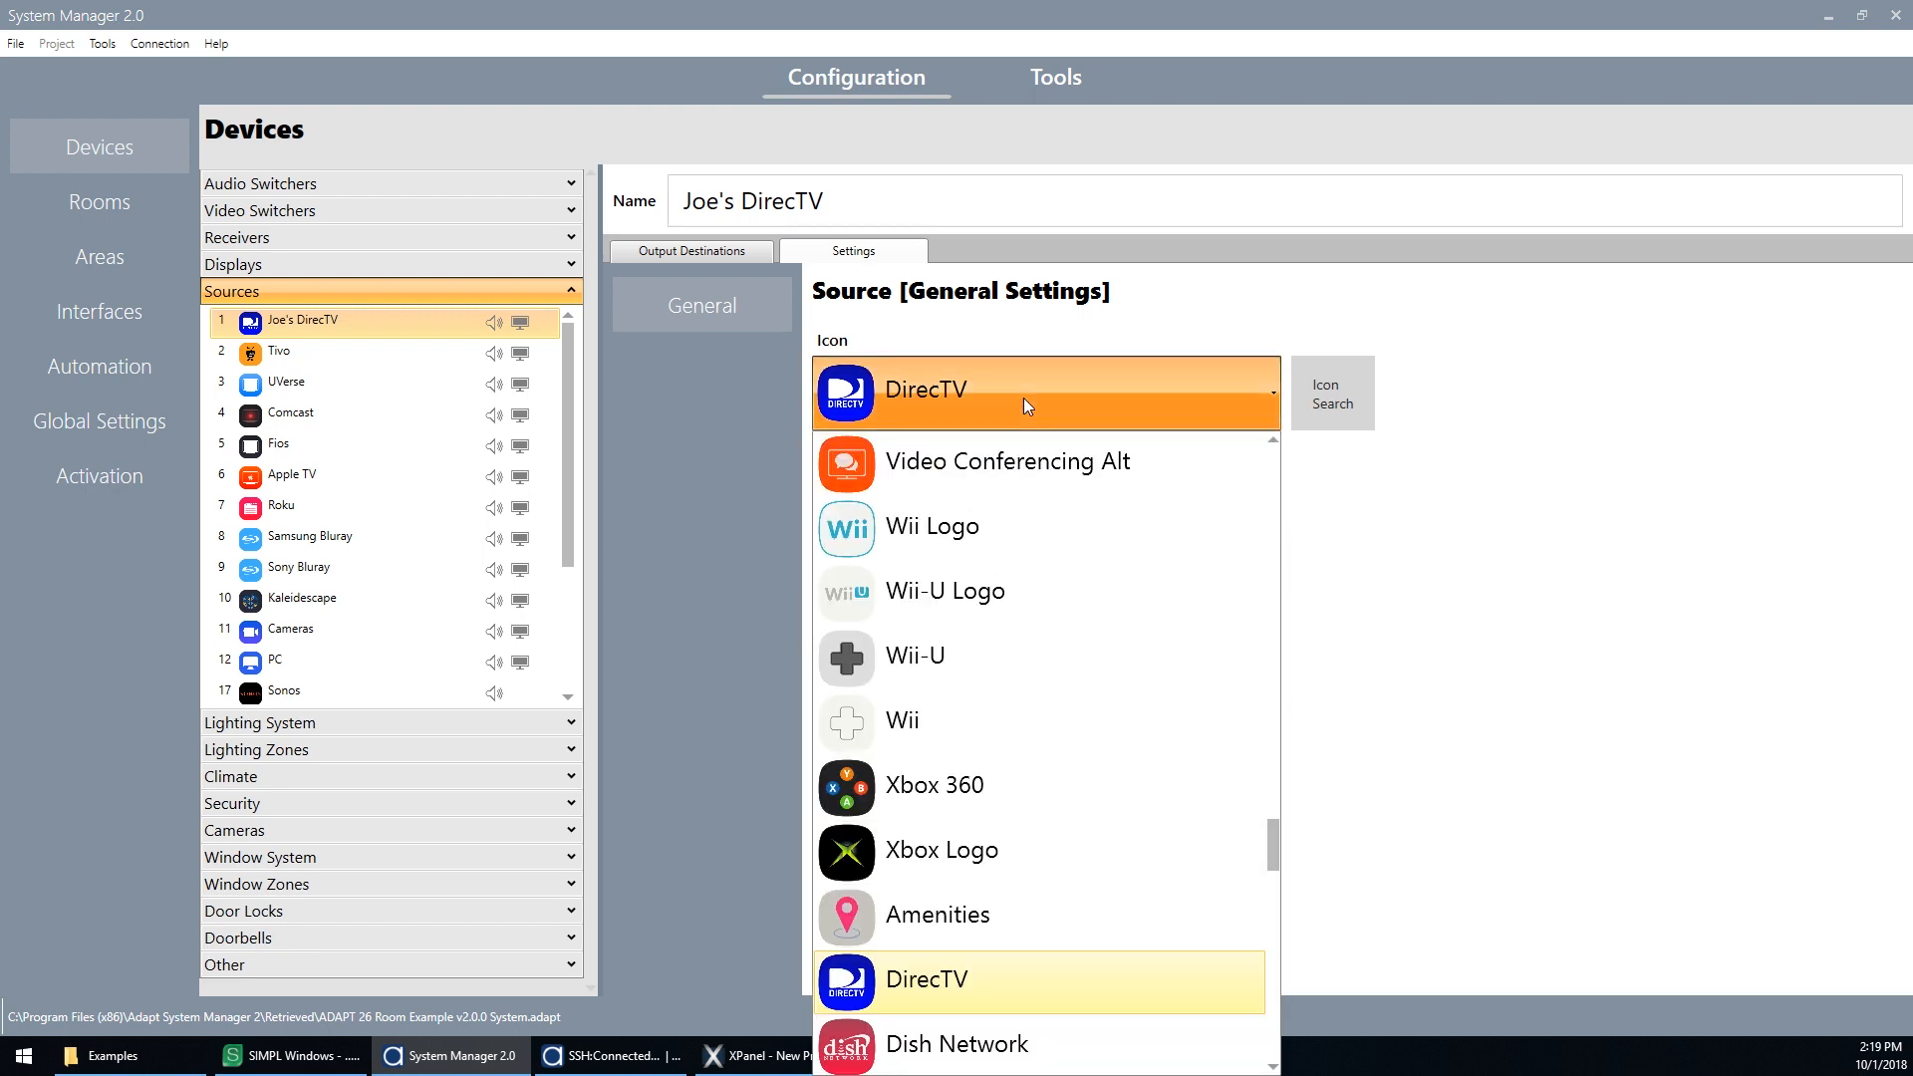
scroll(1026, 491, up, 6)
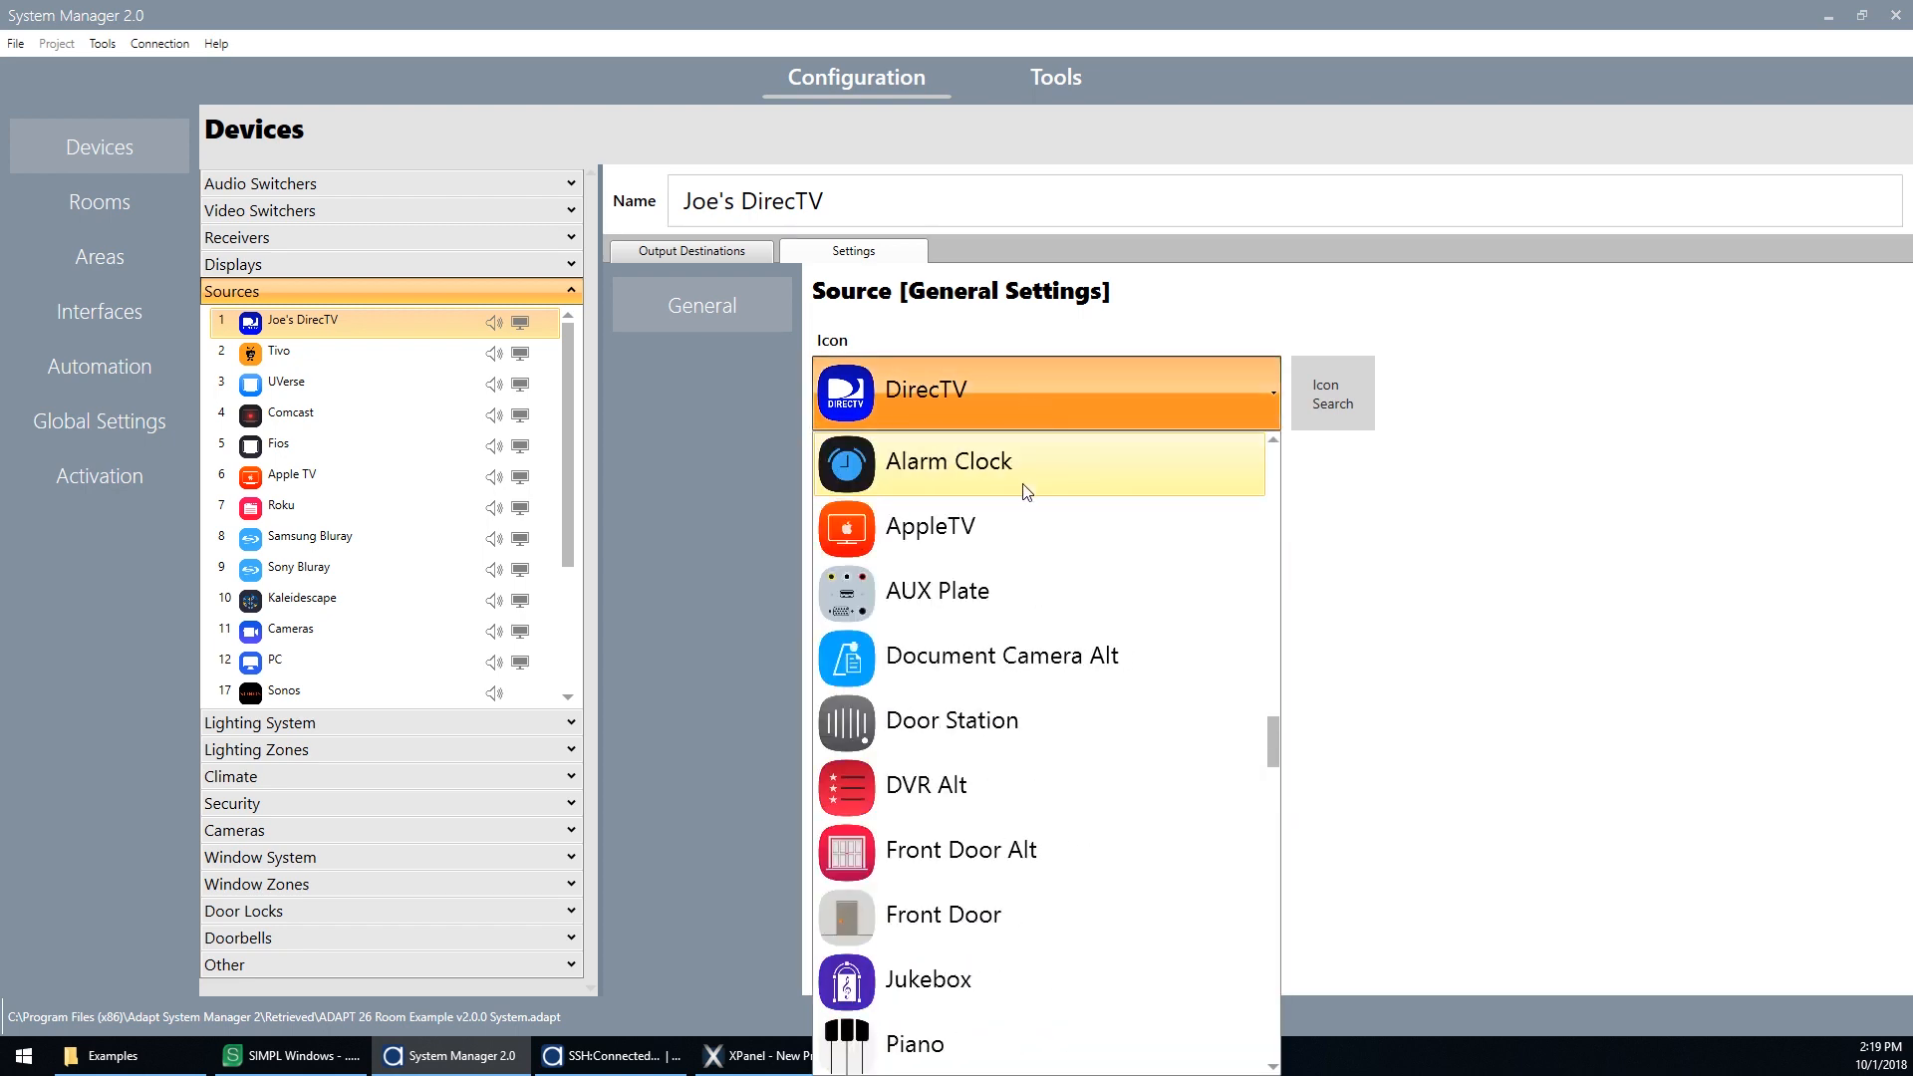
scroll(1027, 492, up, 4)
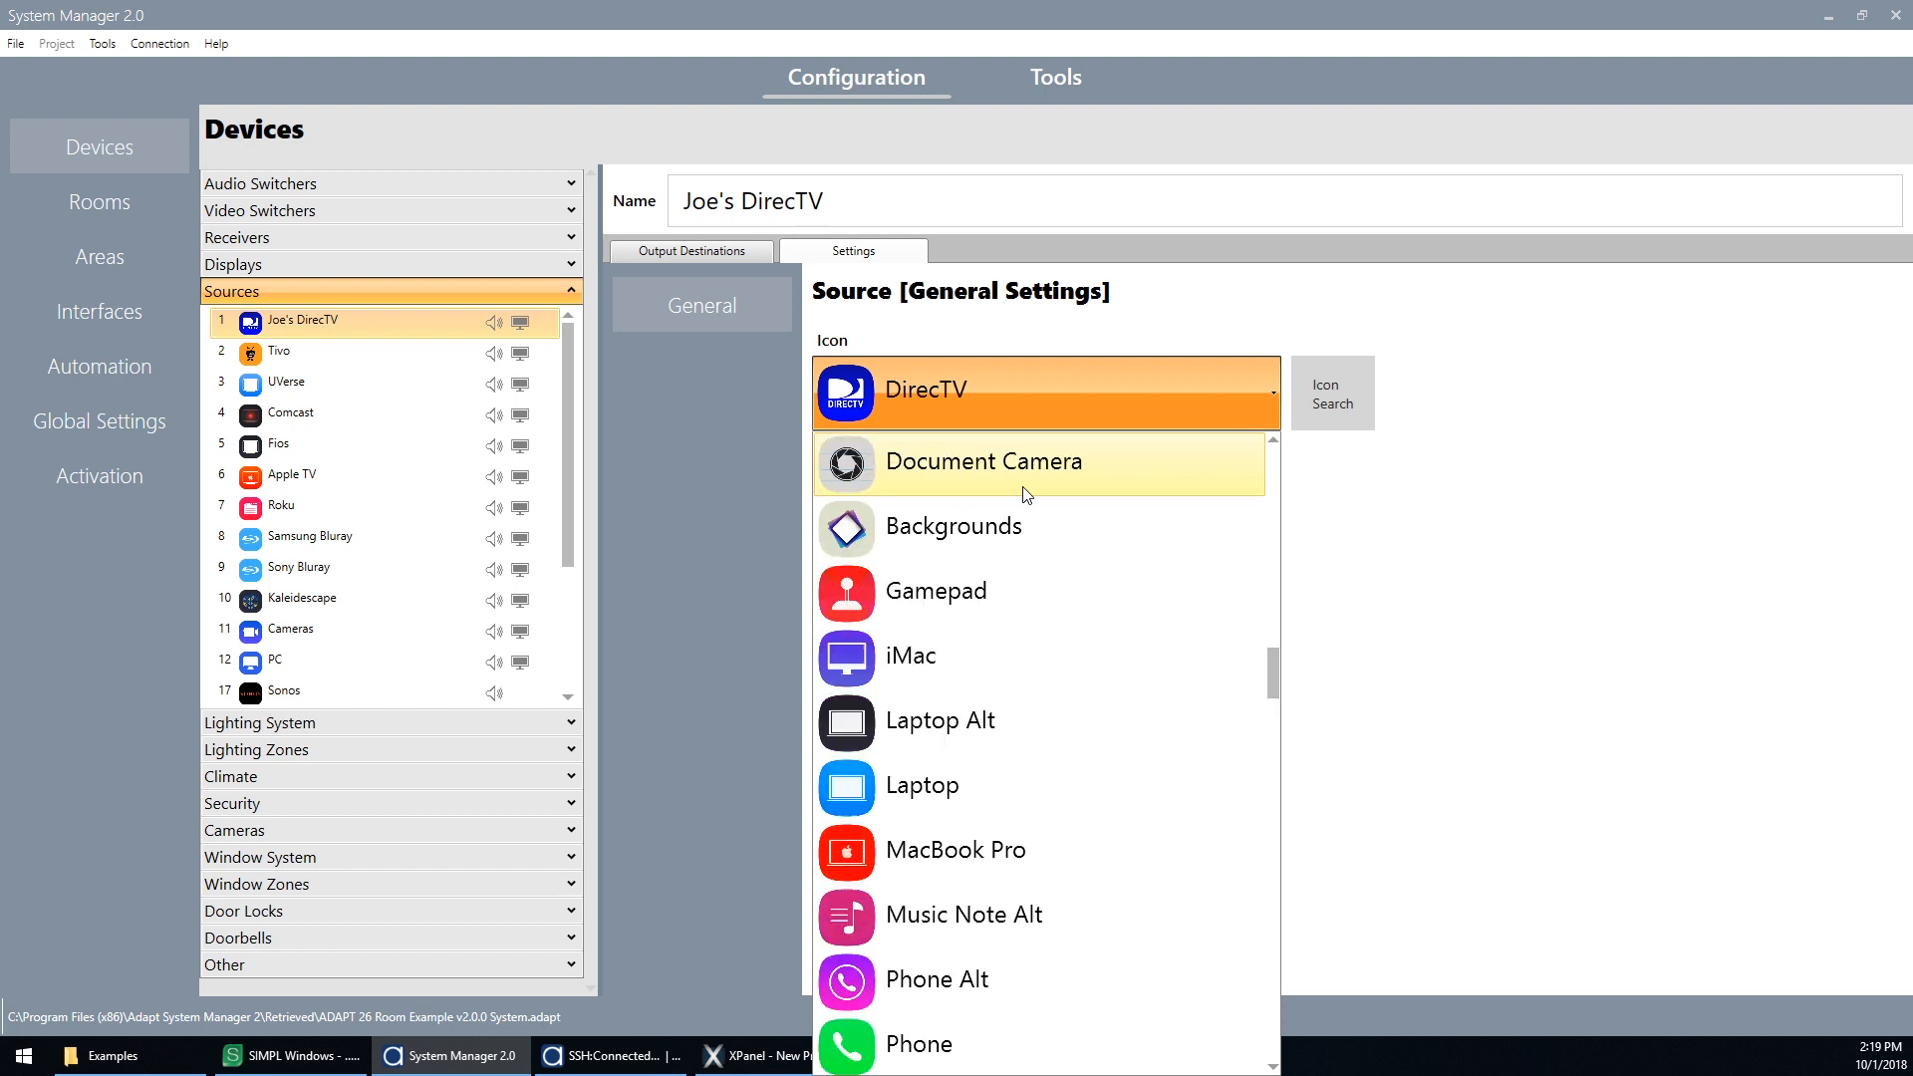
click(959, 671)
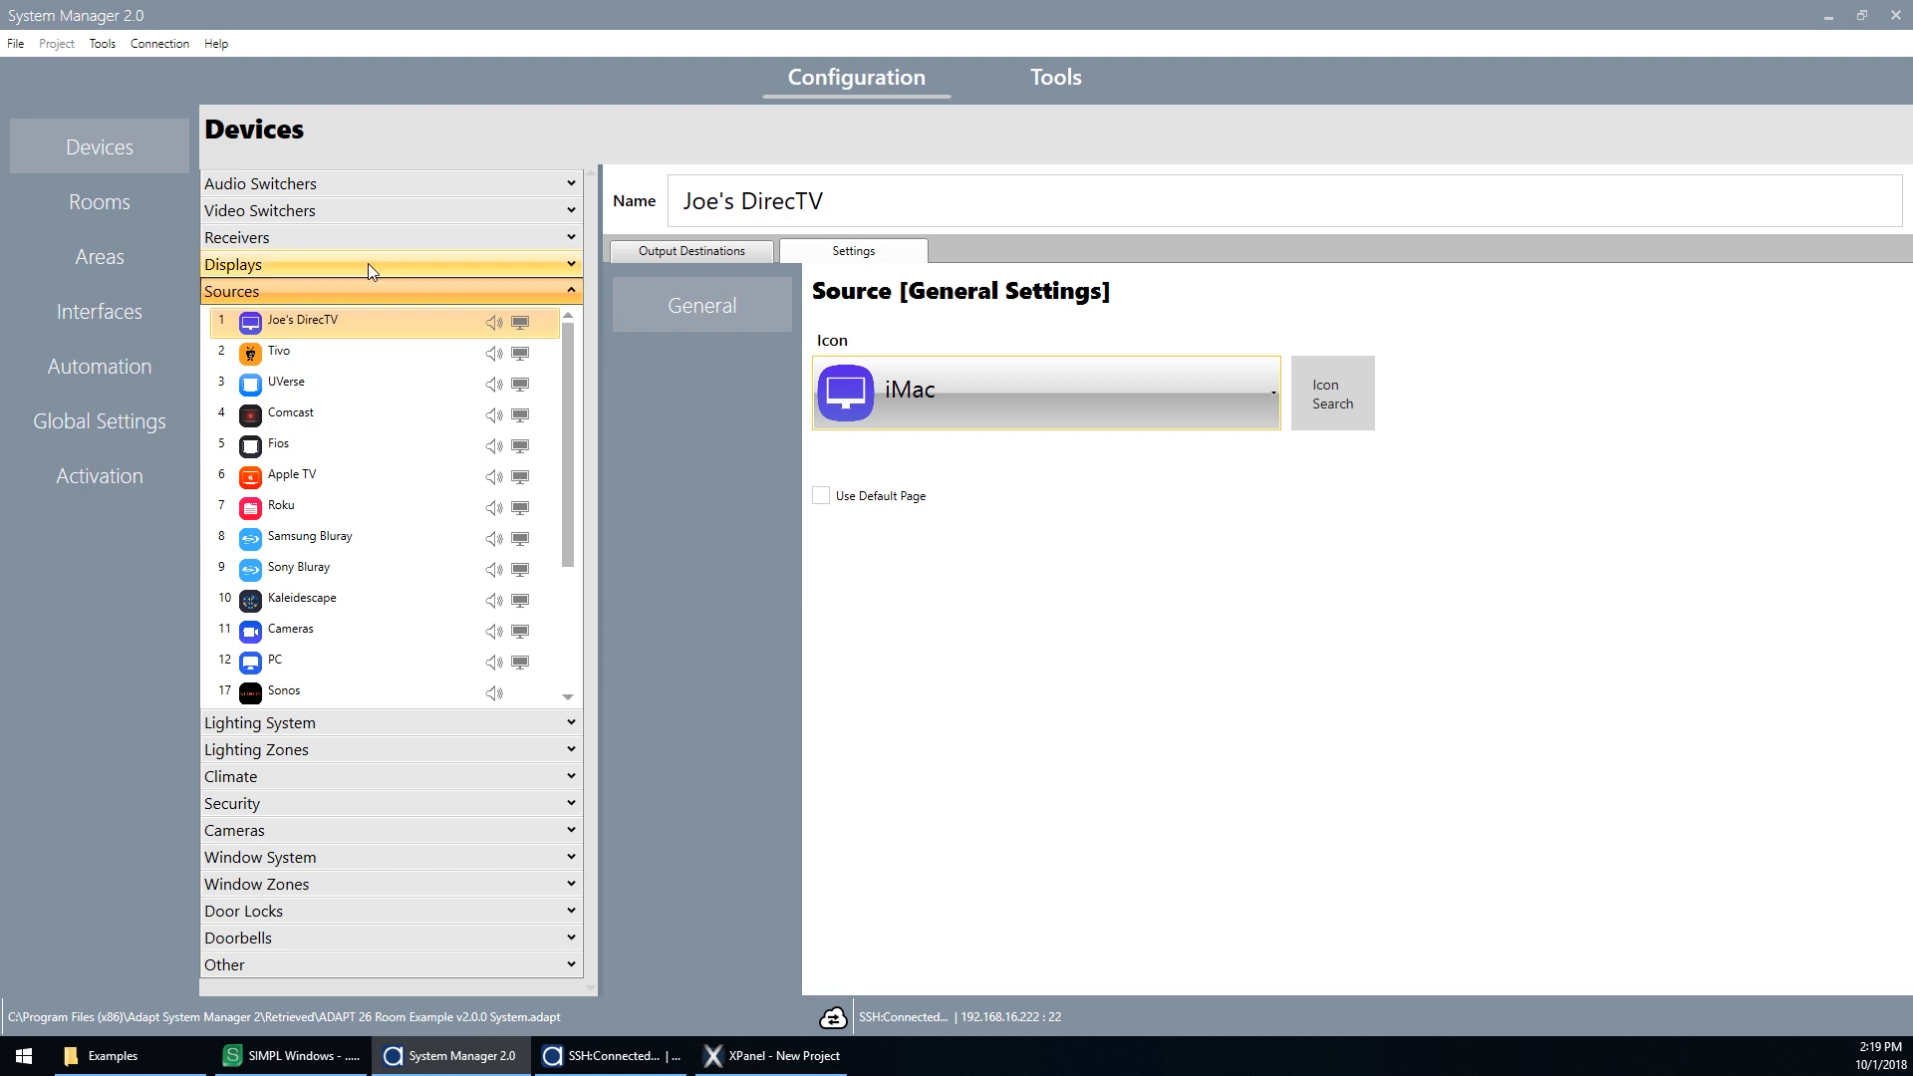
Step: Switch the Master Bed TV display commands to Not IR and inspect its RS232 command strings
click(303, 267)
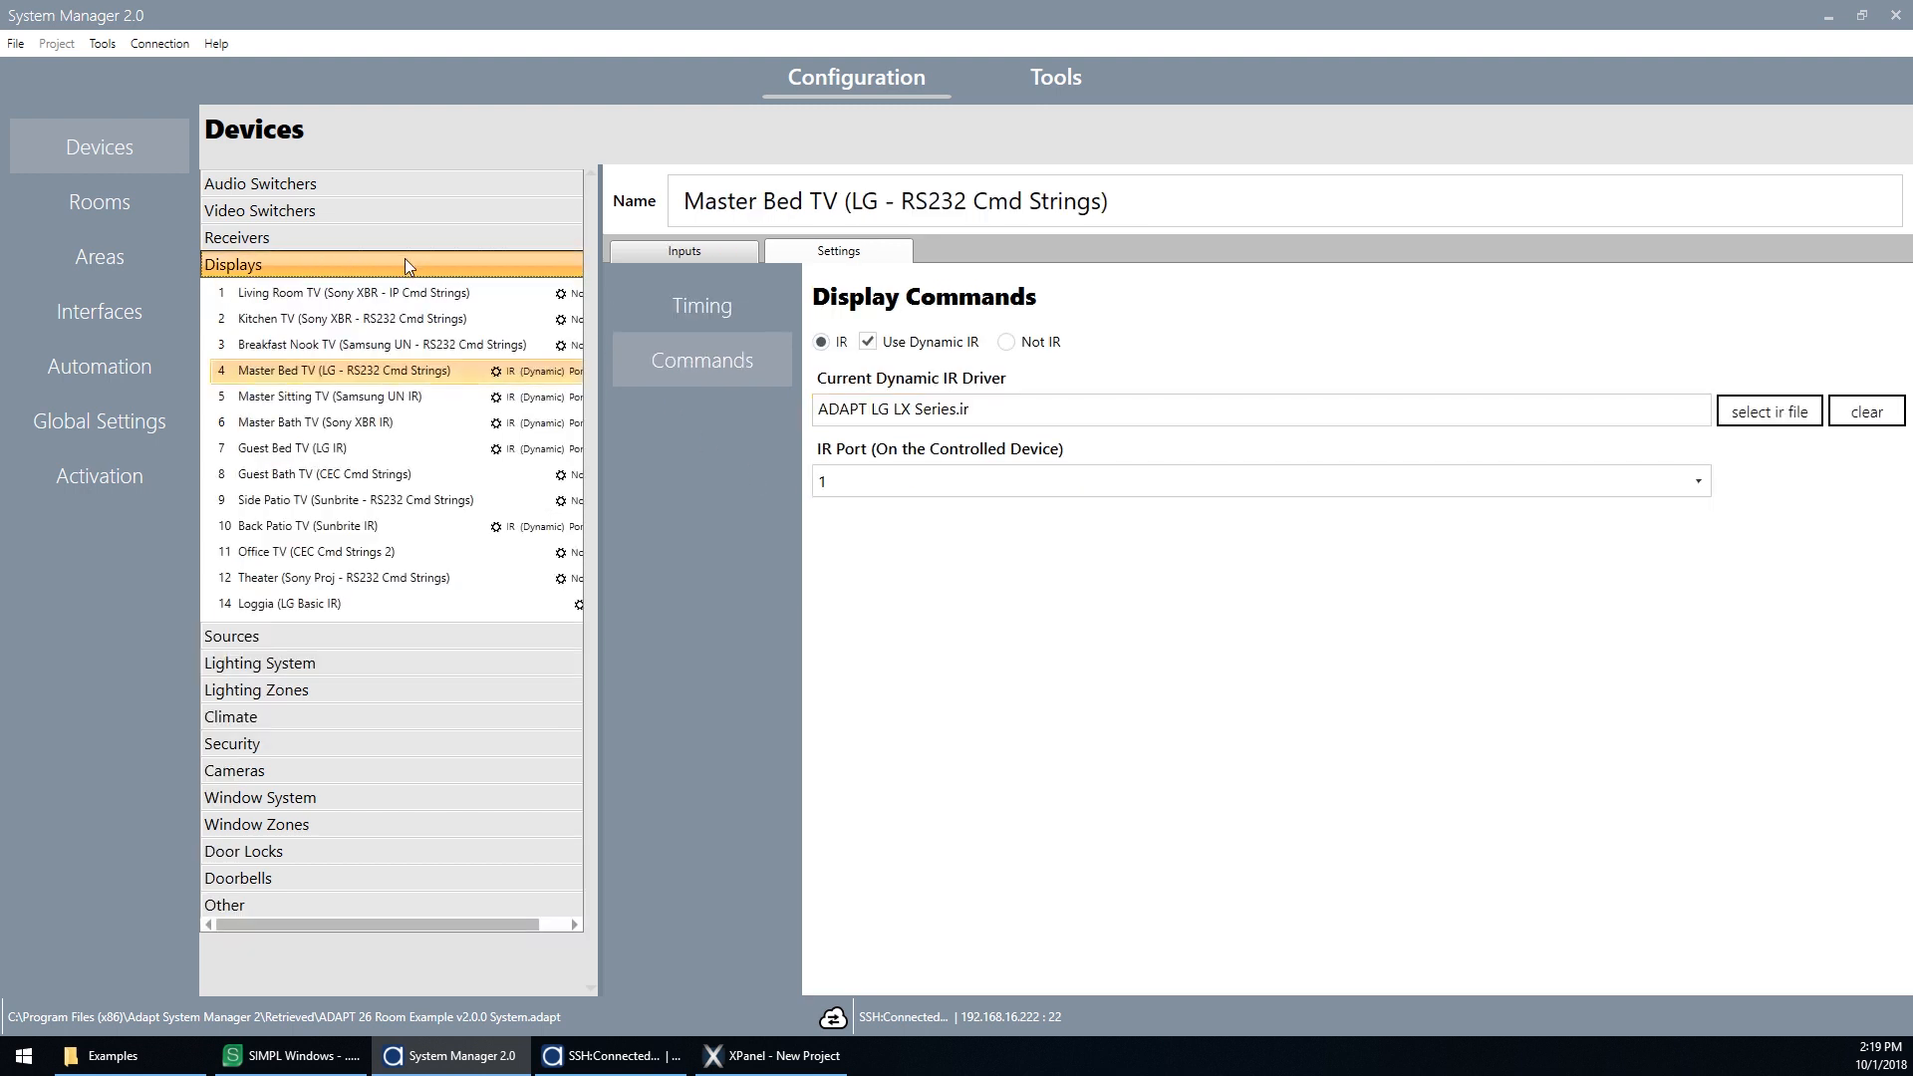
click(1005, 342)
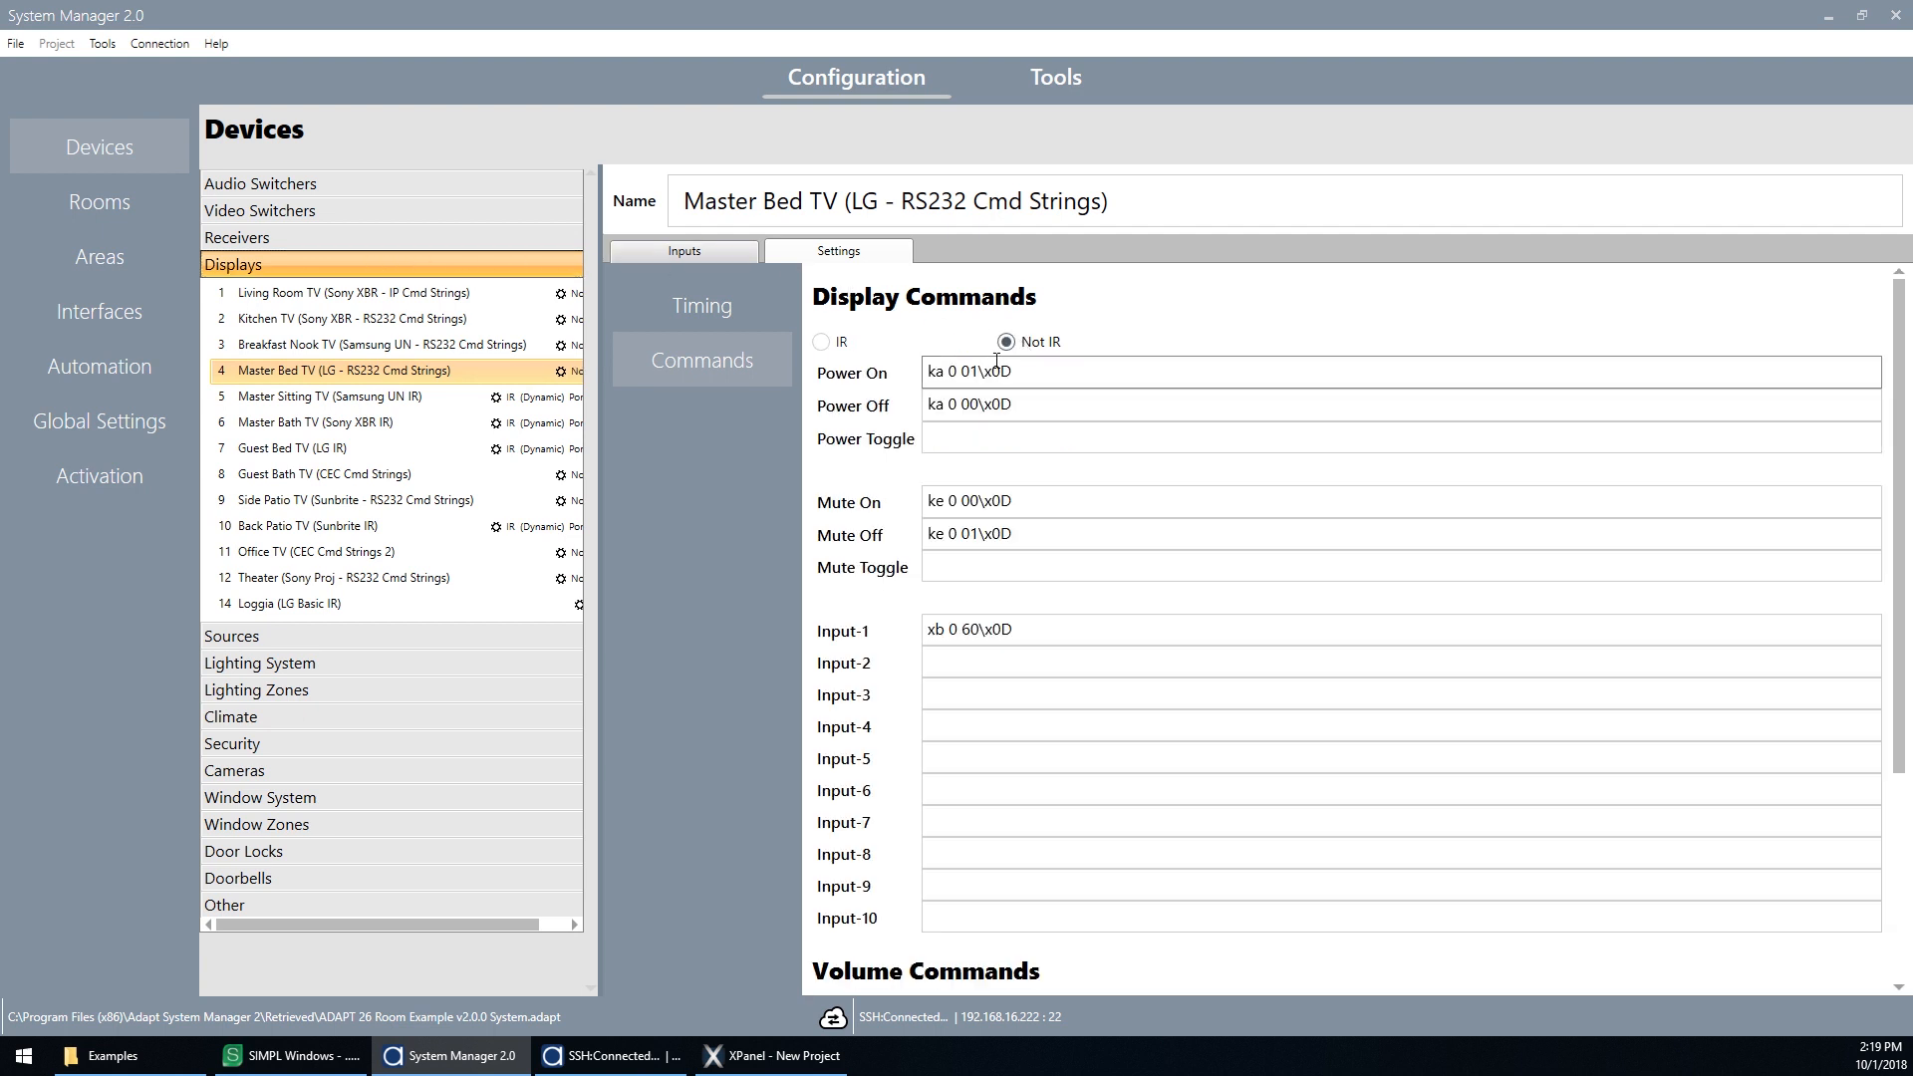
double_click(918, 203)
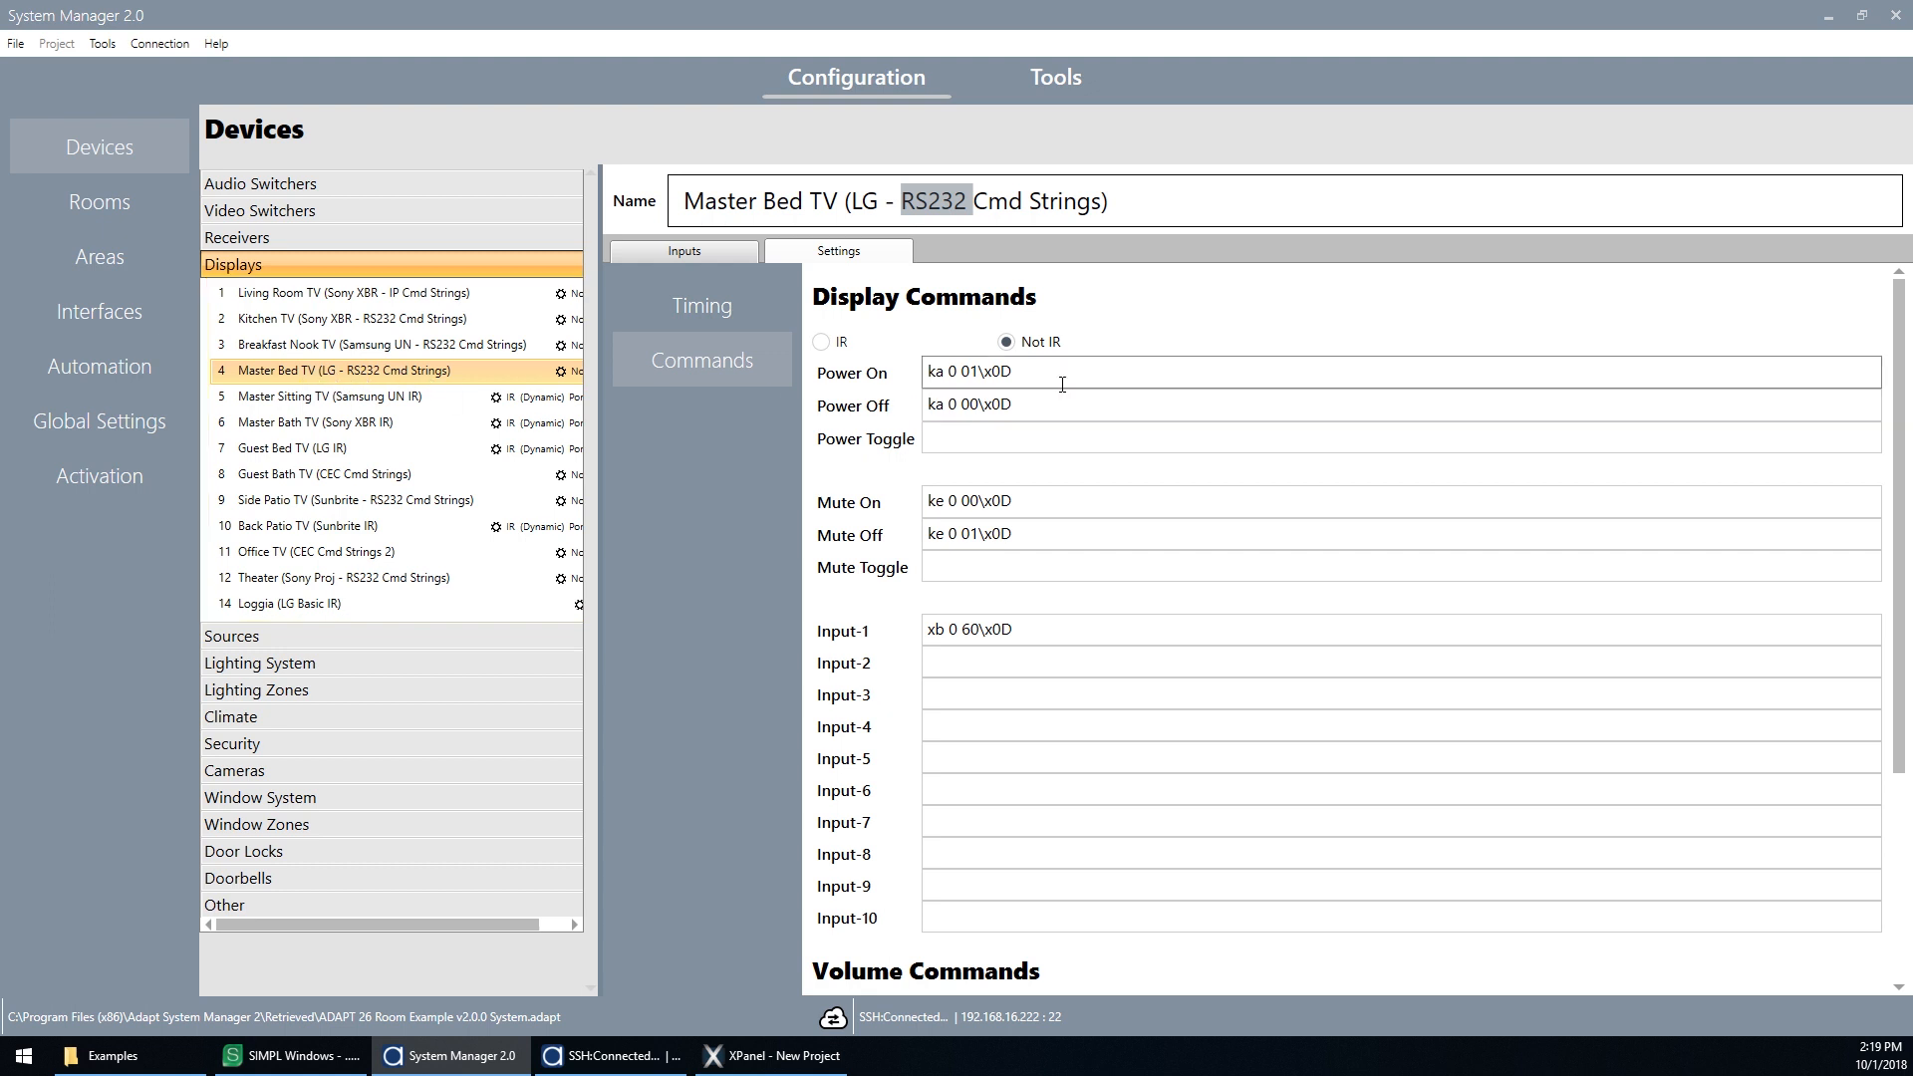
triple_click(1027, 370)
click(1082, 408)
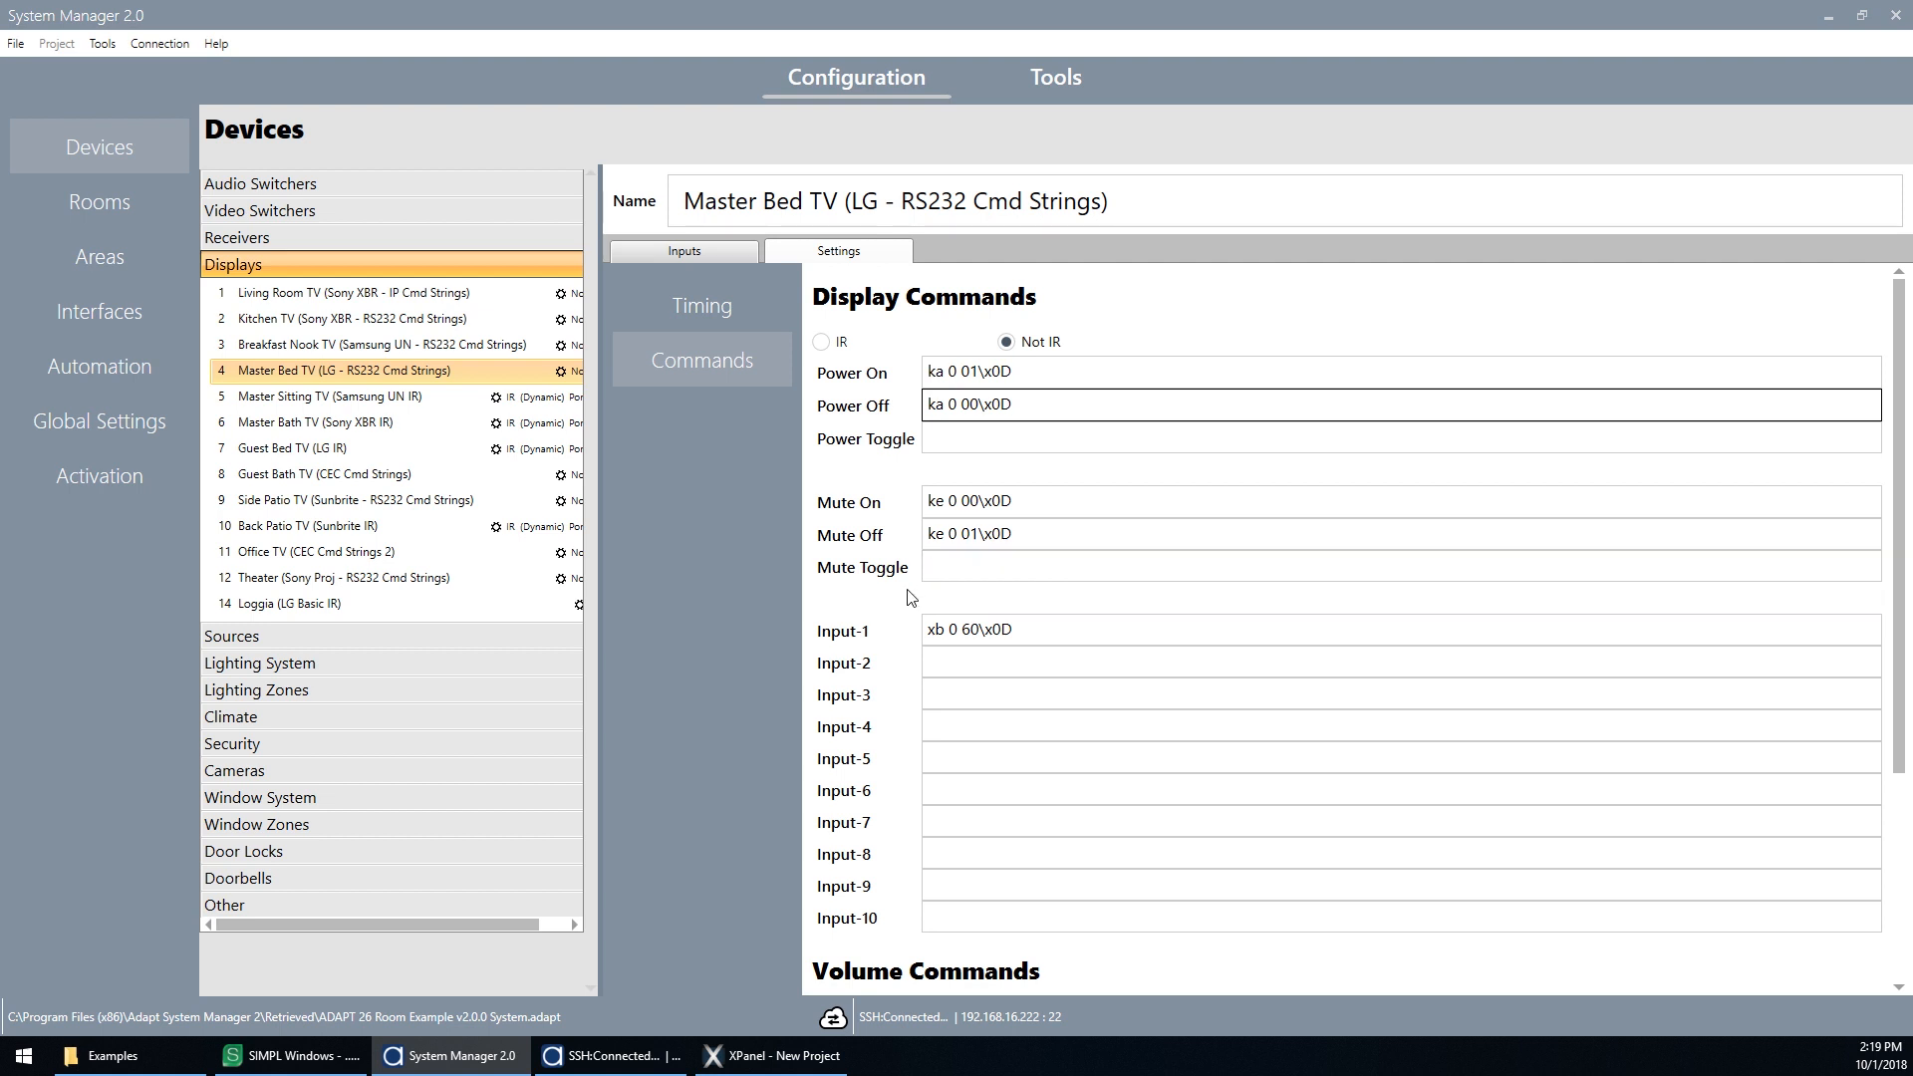
Step: Set the Master Bed TV display back to IR with Use Dynamic IR and inspect the IR driver file name
click(832, 347)
click(889, 347)
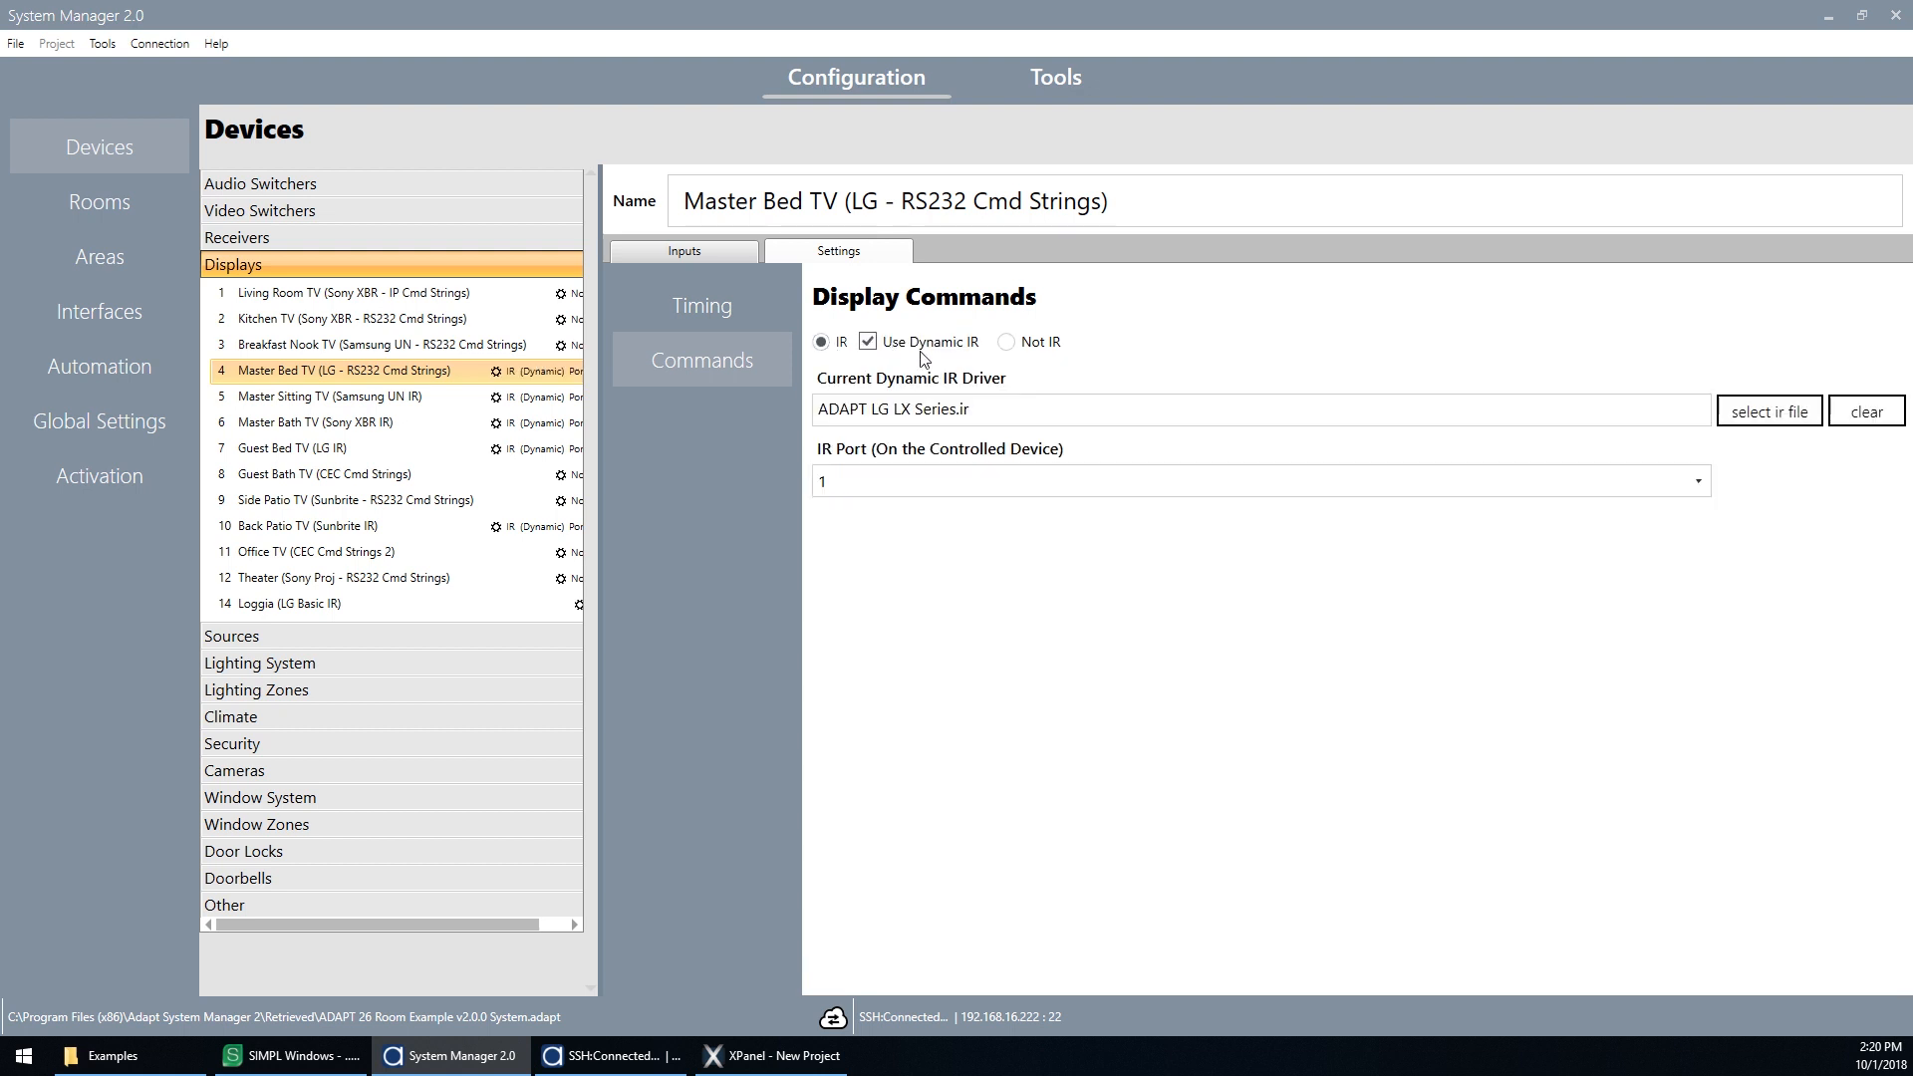
drag(1005, 415, 863, 419)
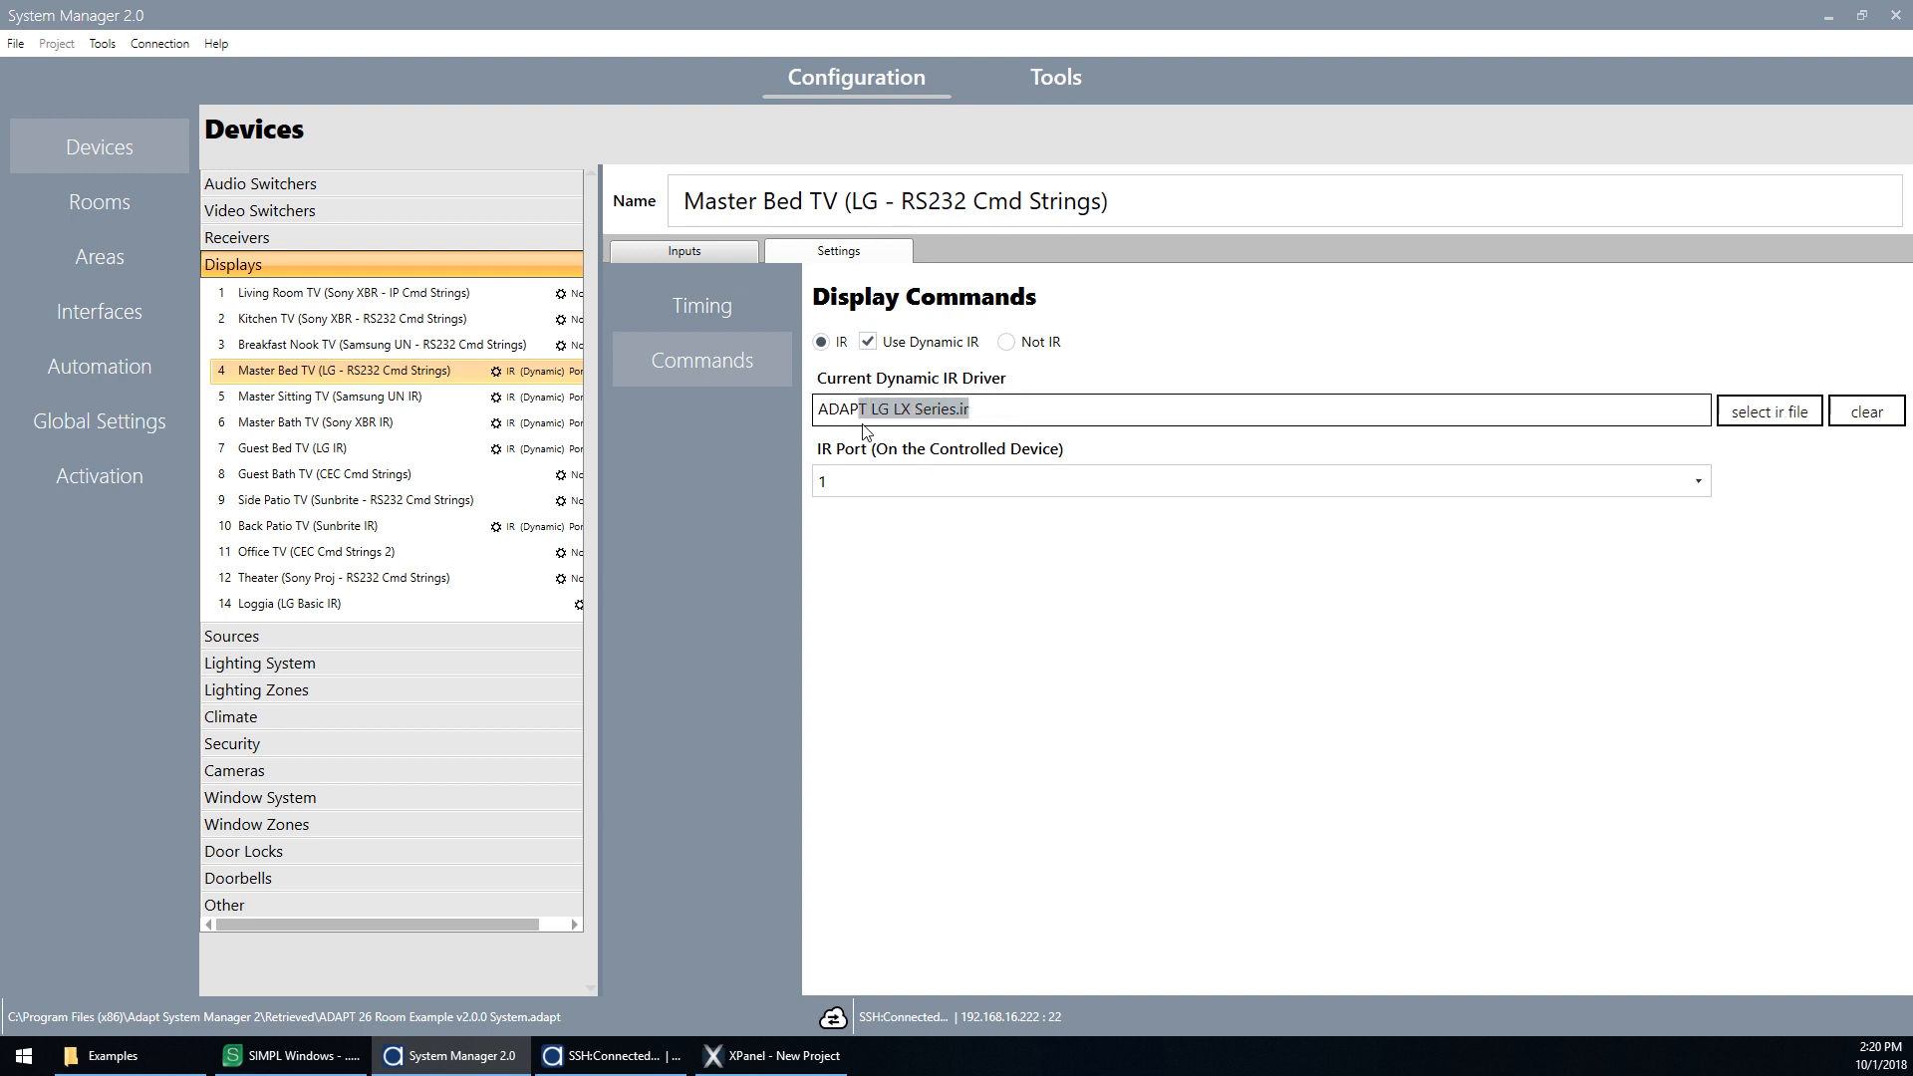
click(884, 420)
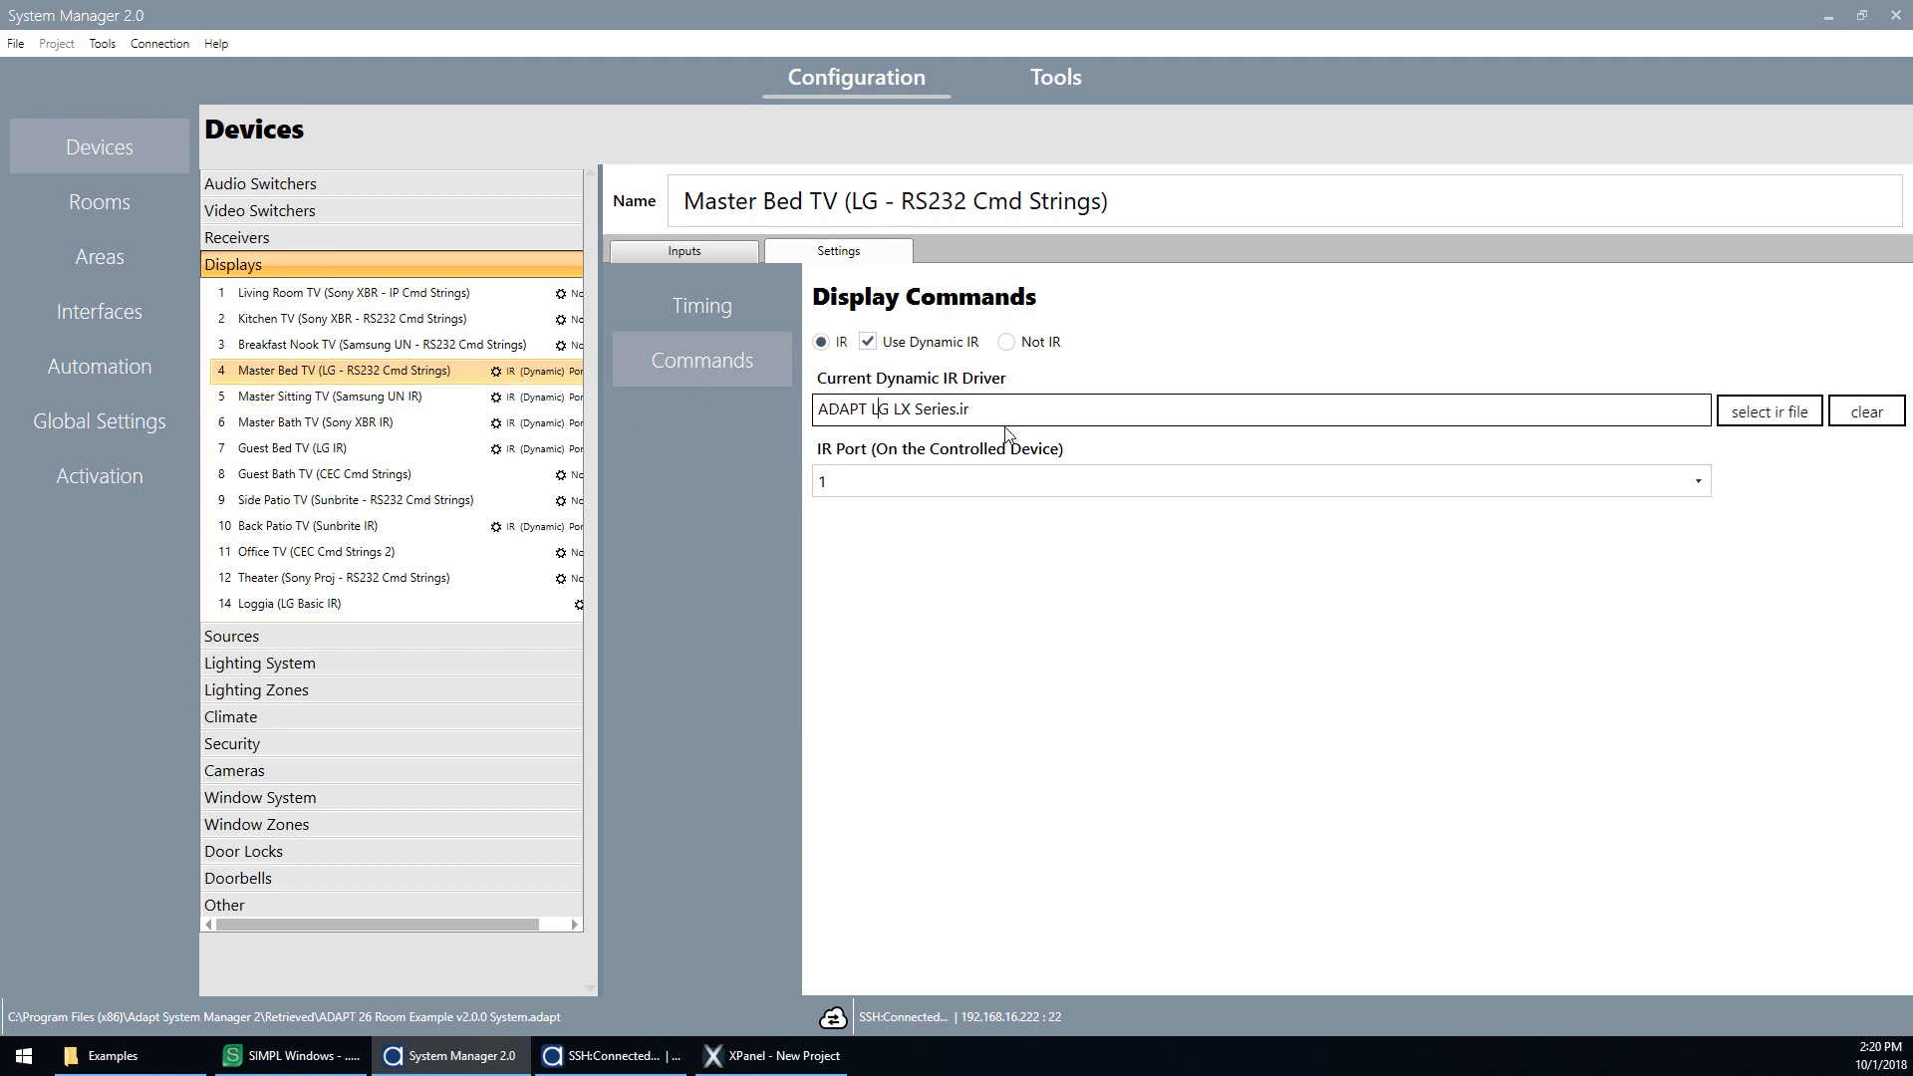
Step: Rename the Office room to Joe's Office
click(98, 208)
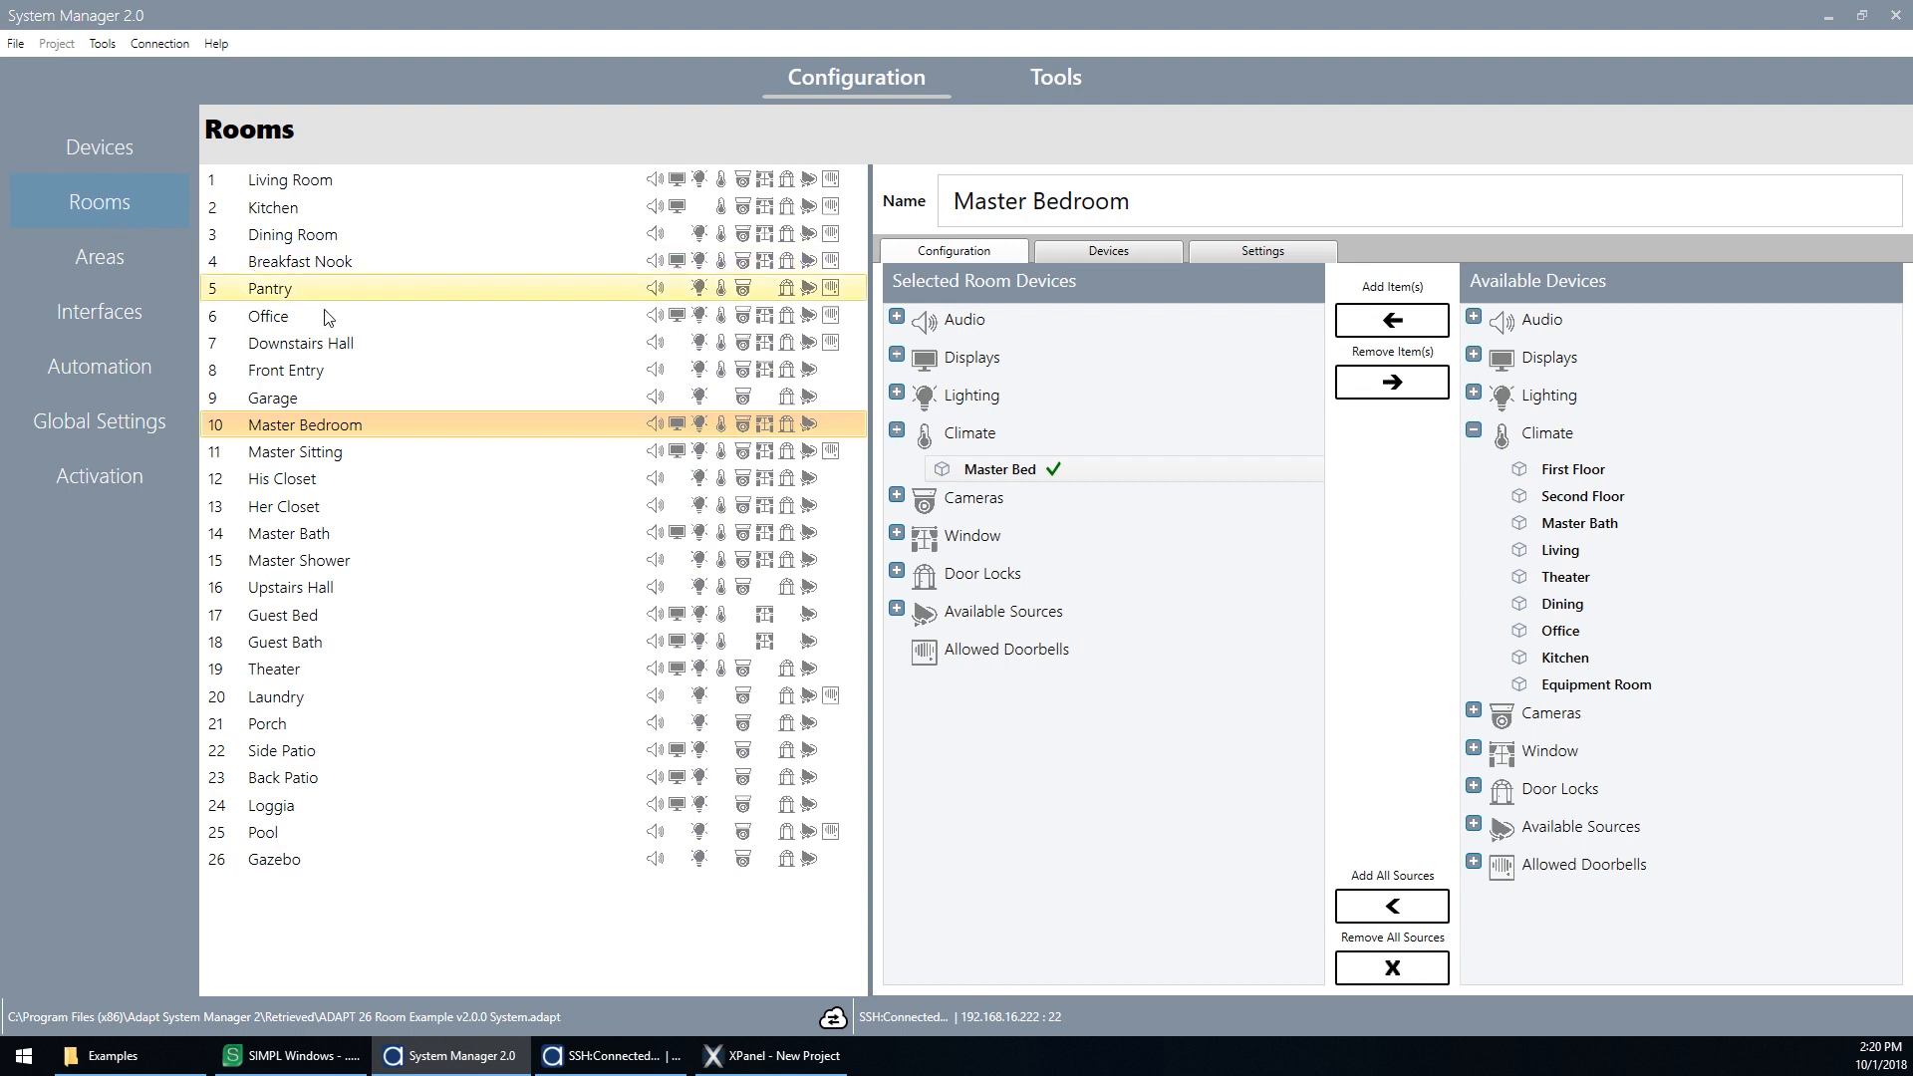
click(279, 316)
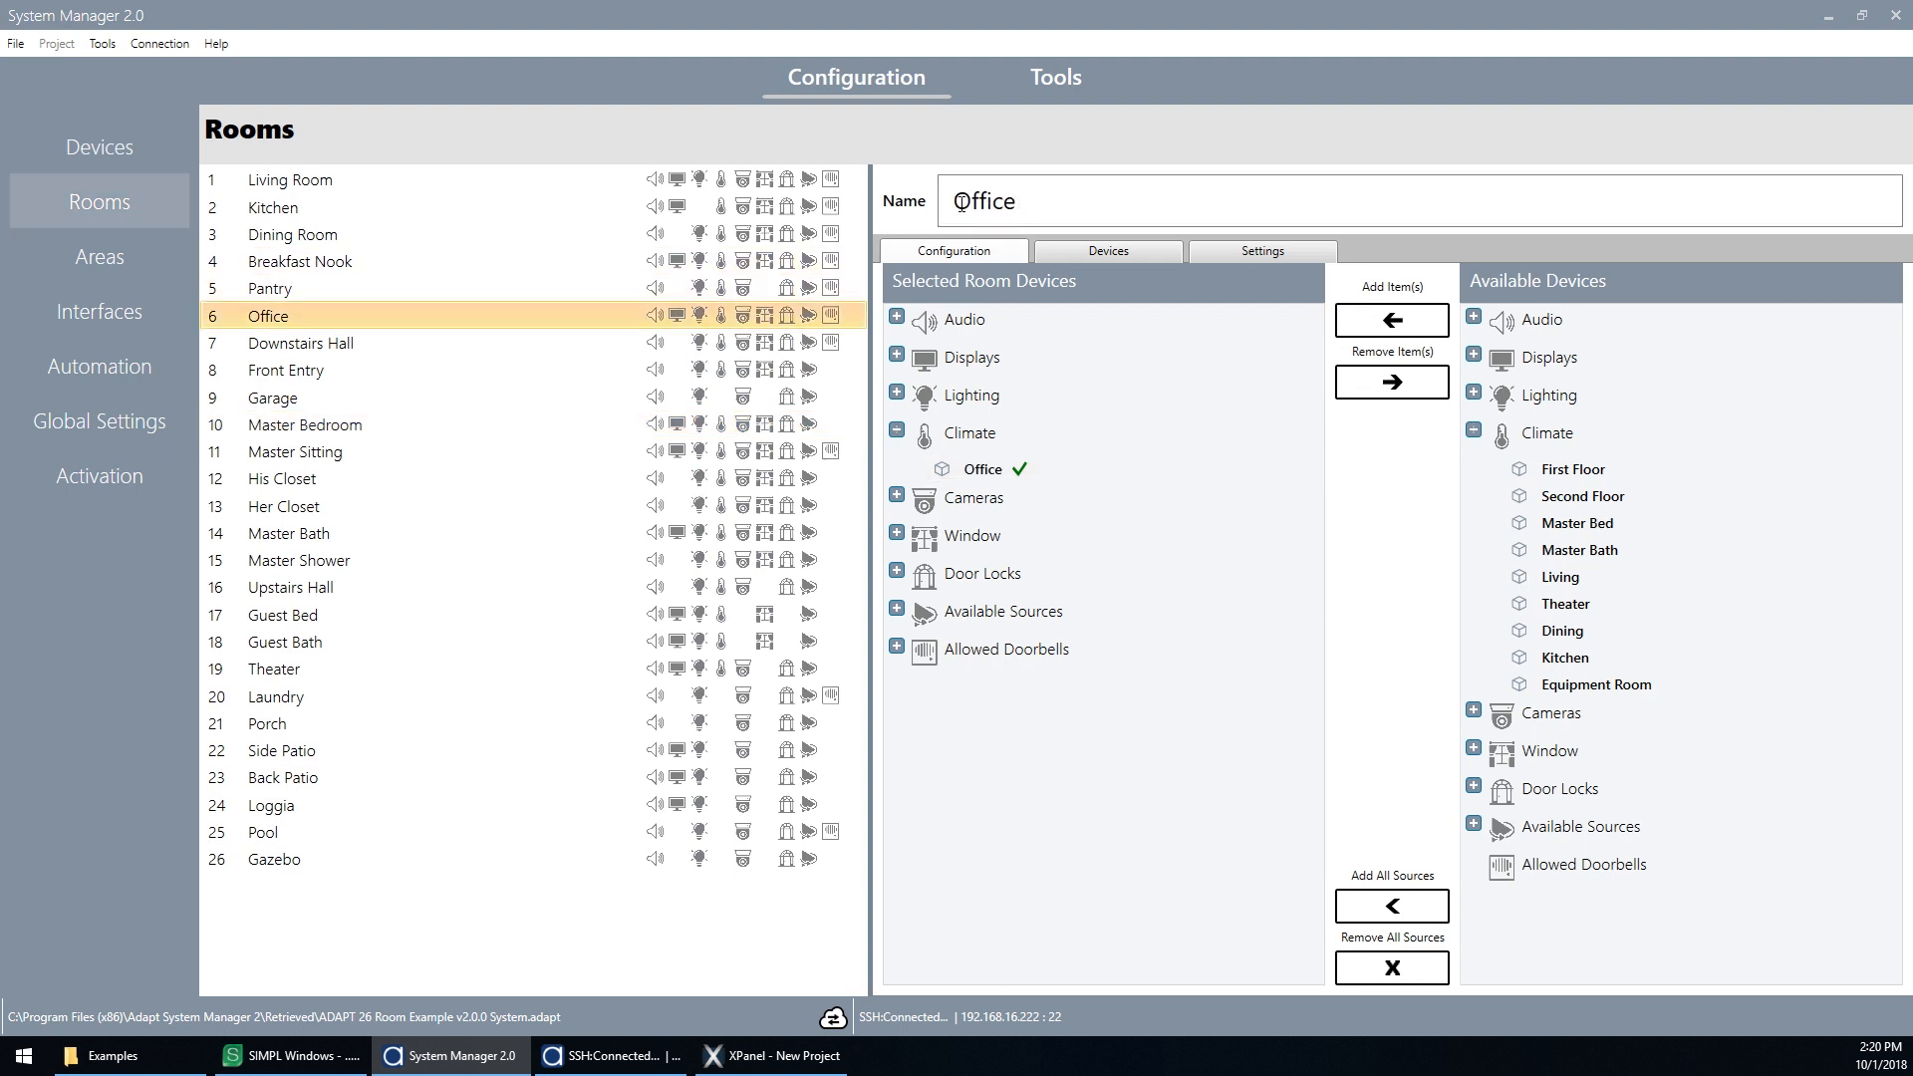
text(Joe's)
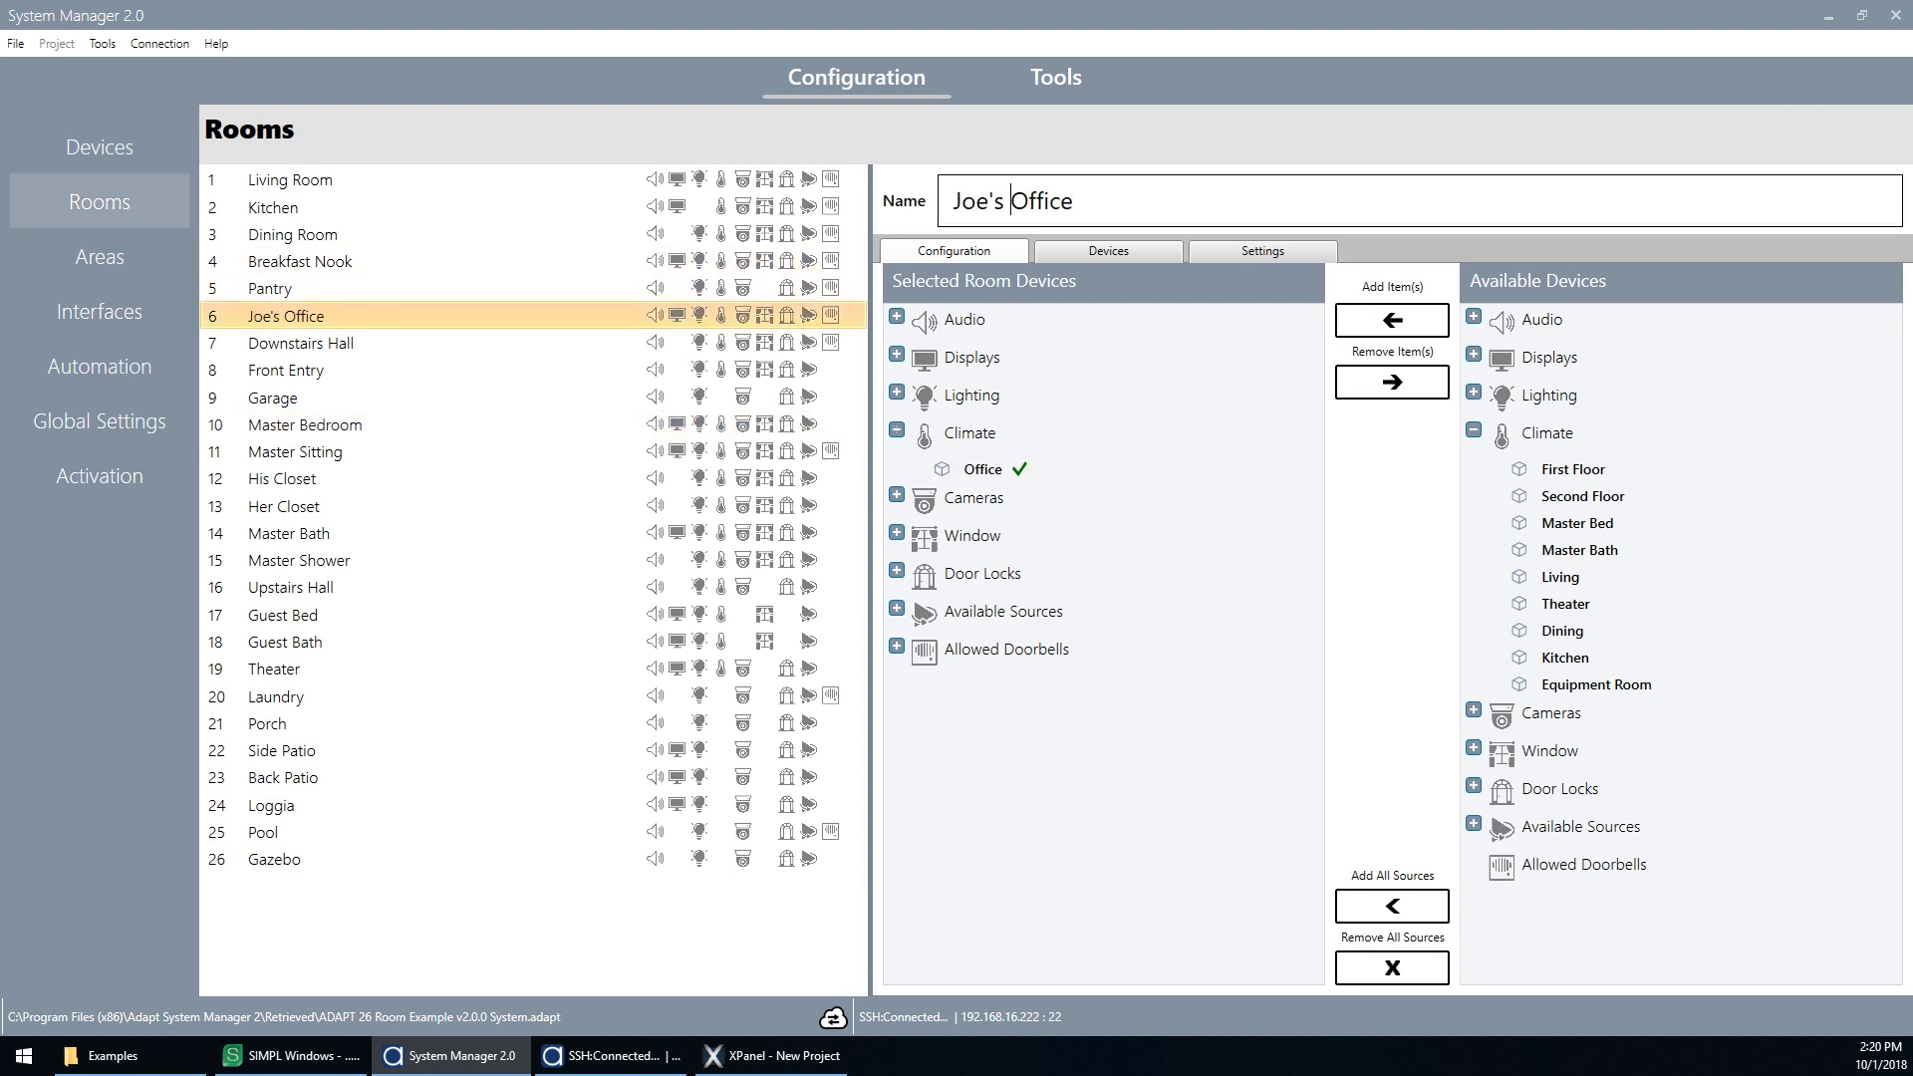
Step: Set the Master Bed (TSW-1060) touchpanel home page to Home Layout-12
click(102, 317)
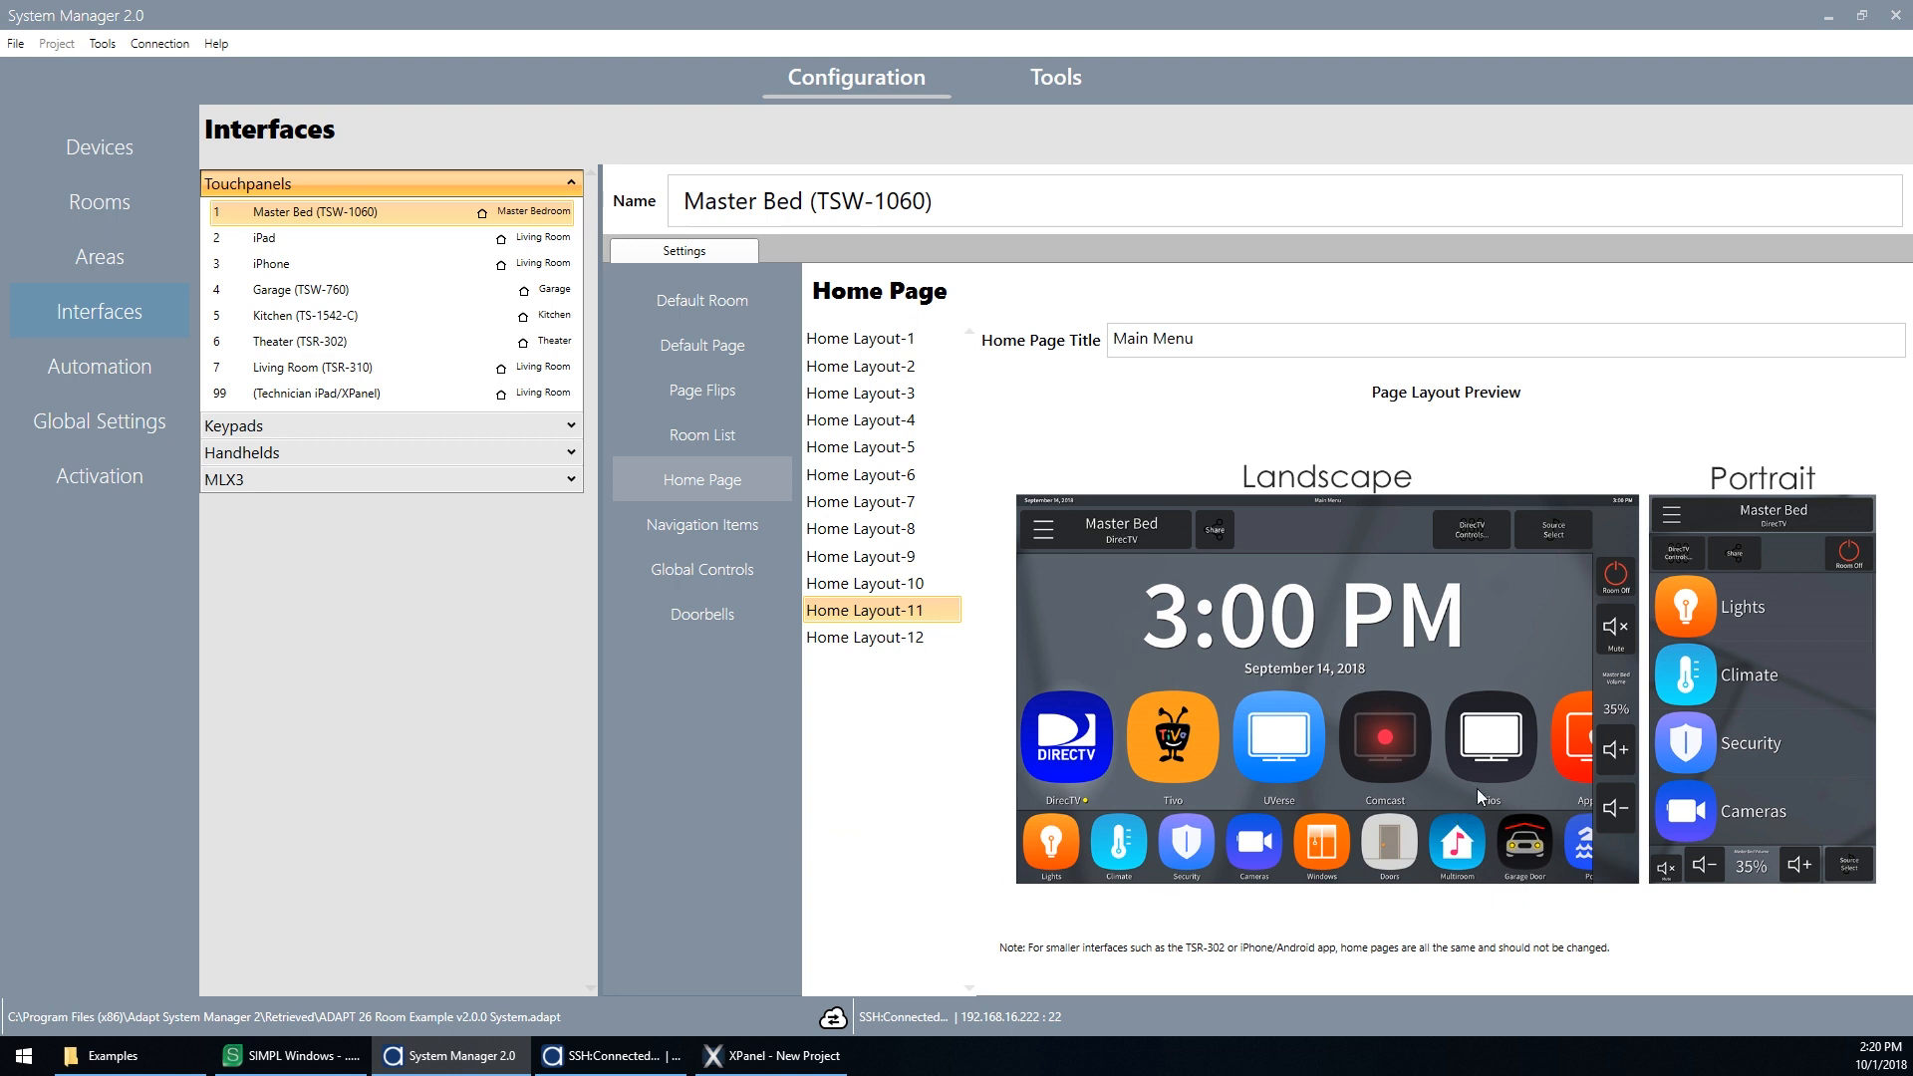
click(936, 639)
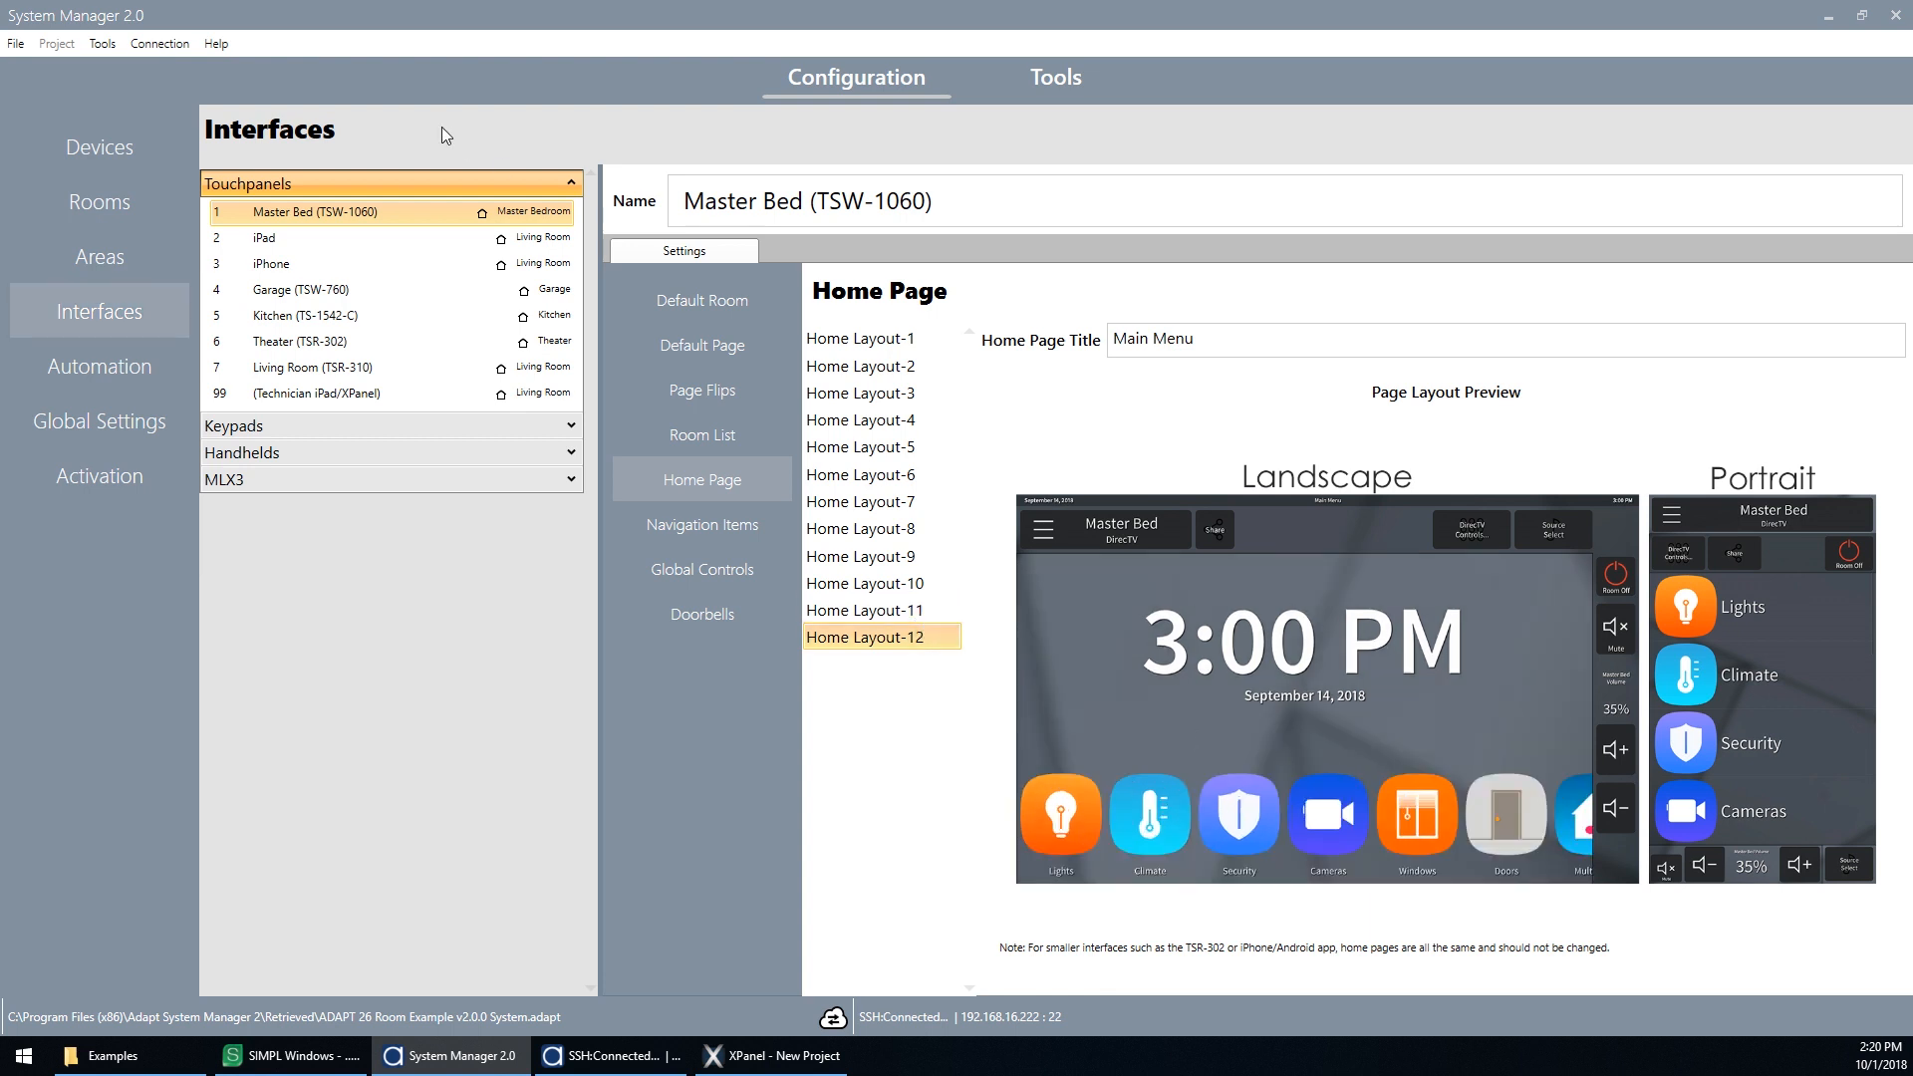
Step: Send the Adapt configuration to the processor
click(103, 44)
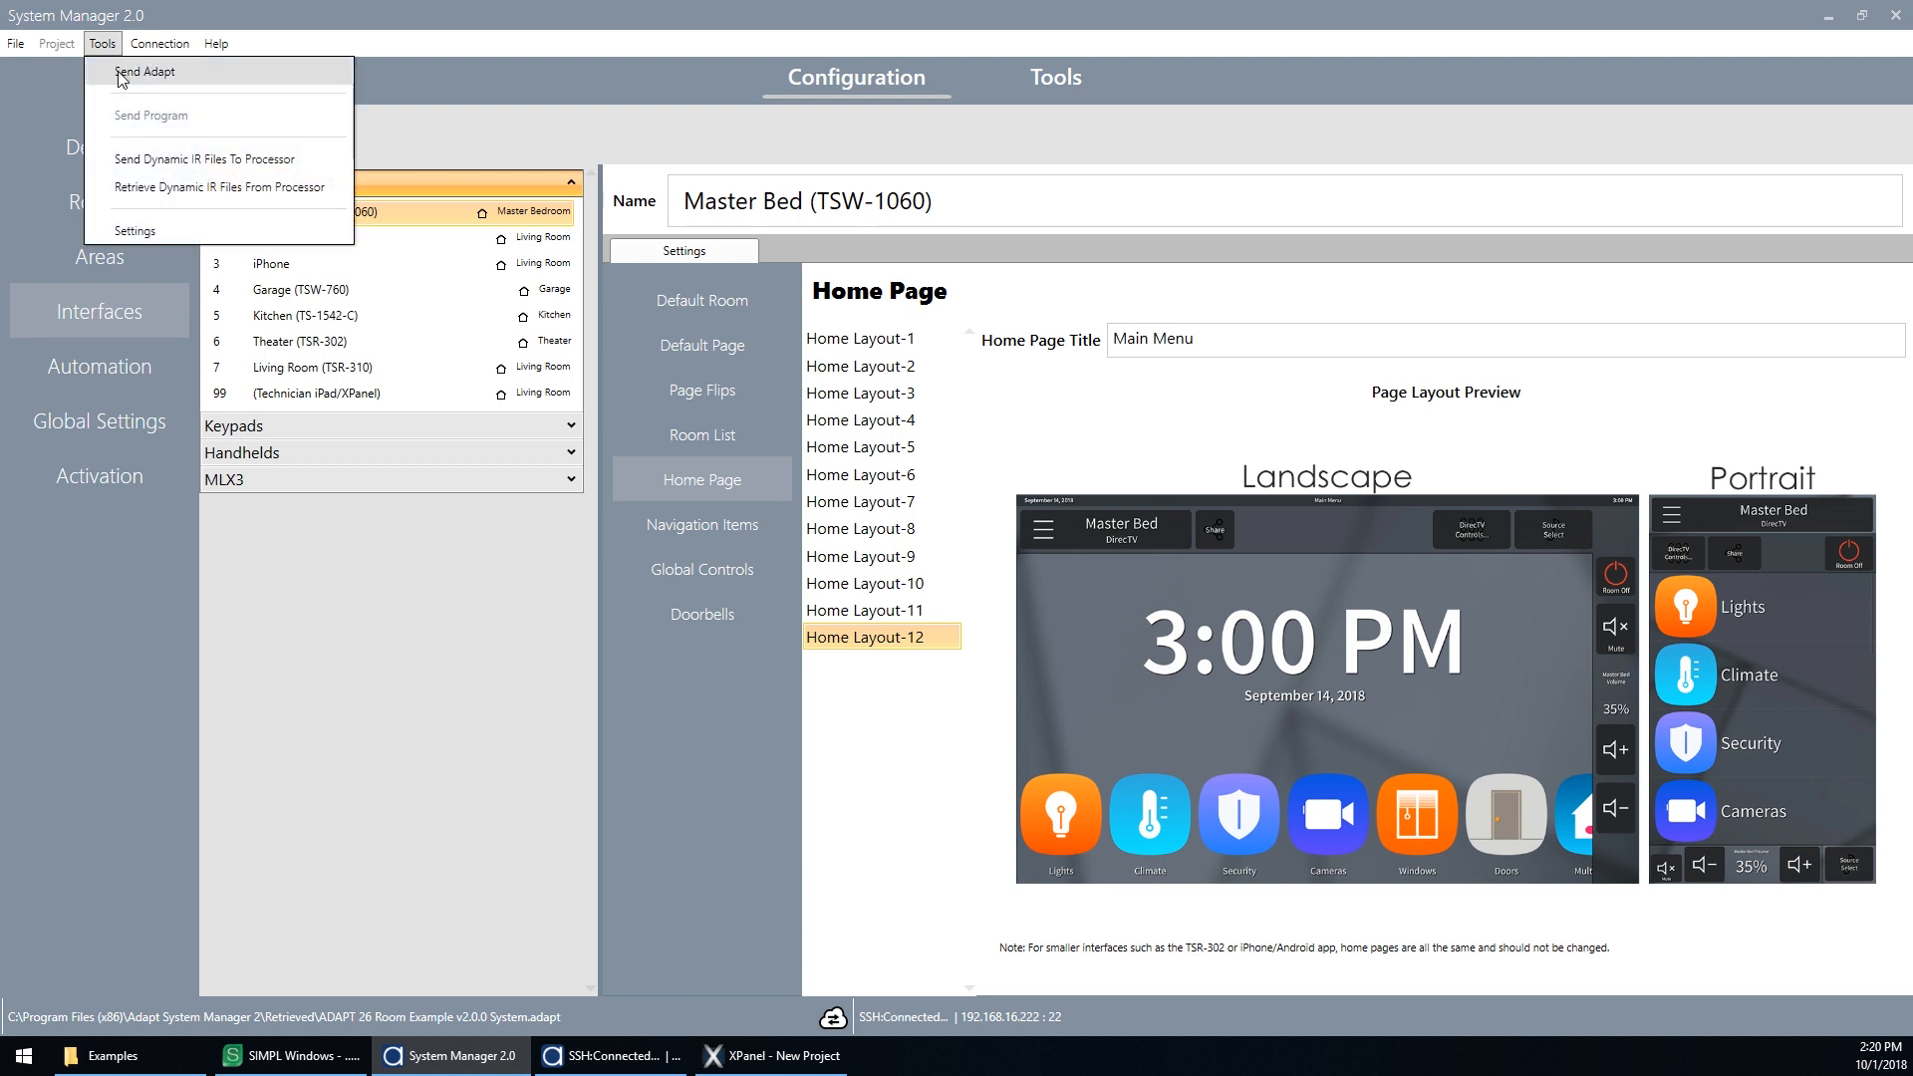
click(110, 83)
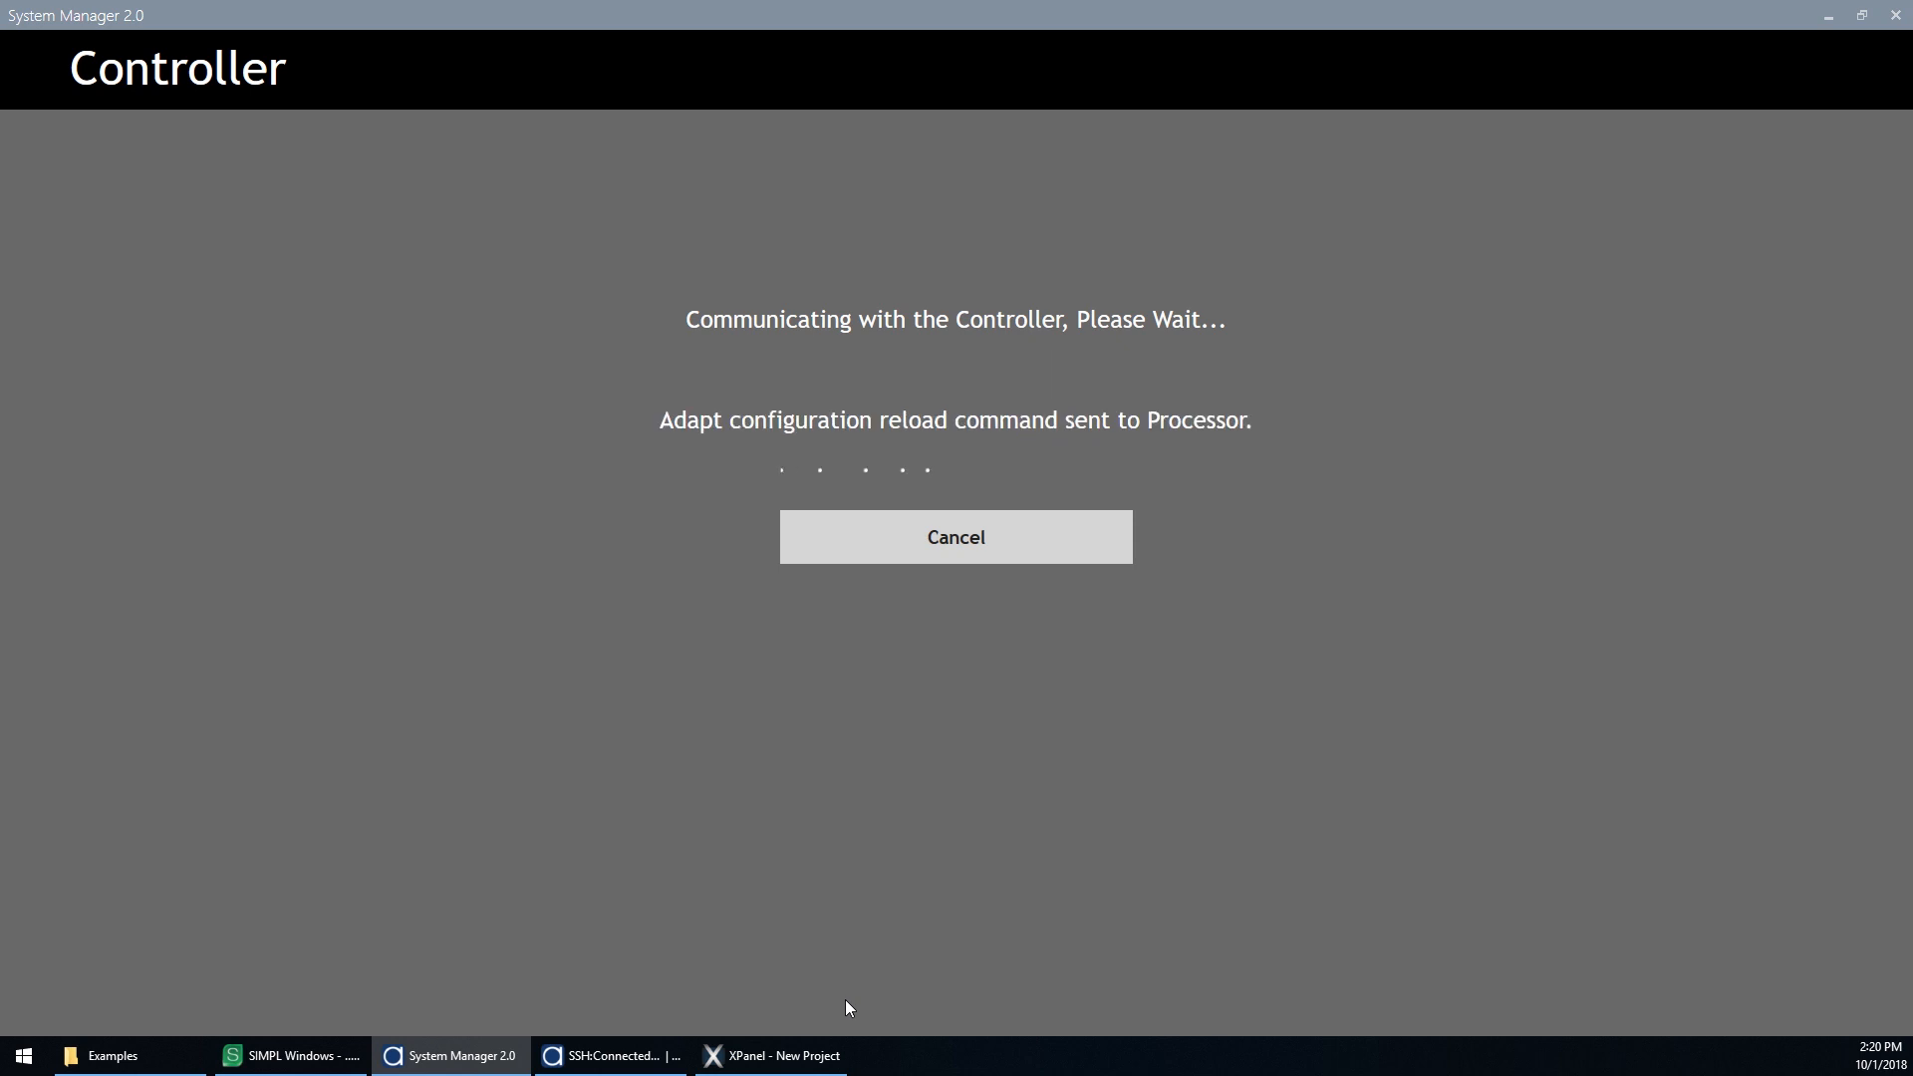
click(809, 1063)
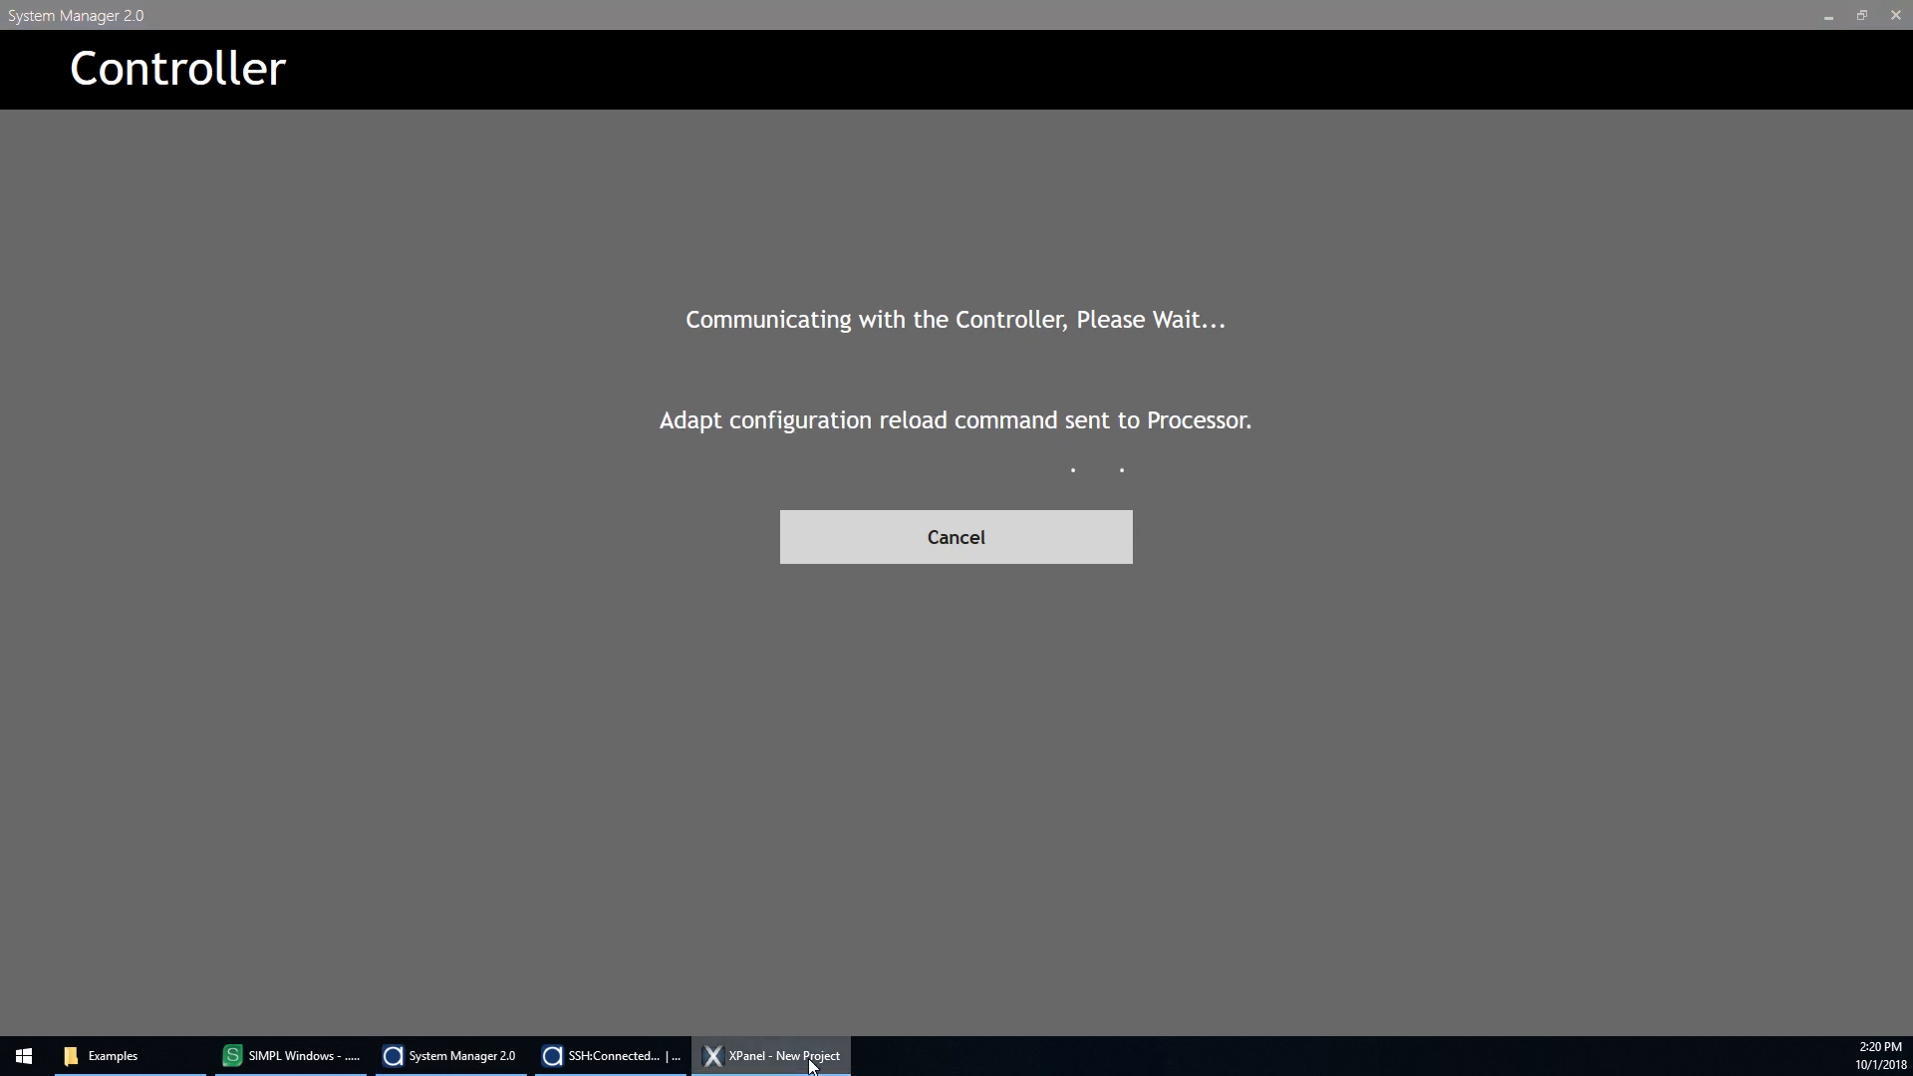
Step: Select Joe's DirecTV as the Master Bedroom source on the XPanel
click(1827, 4)
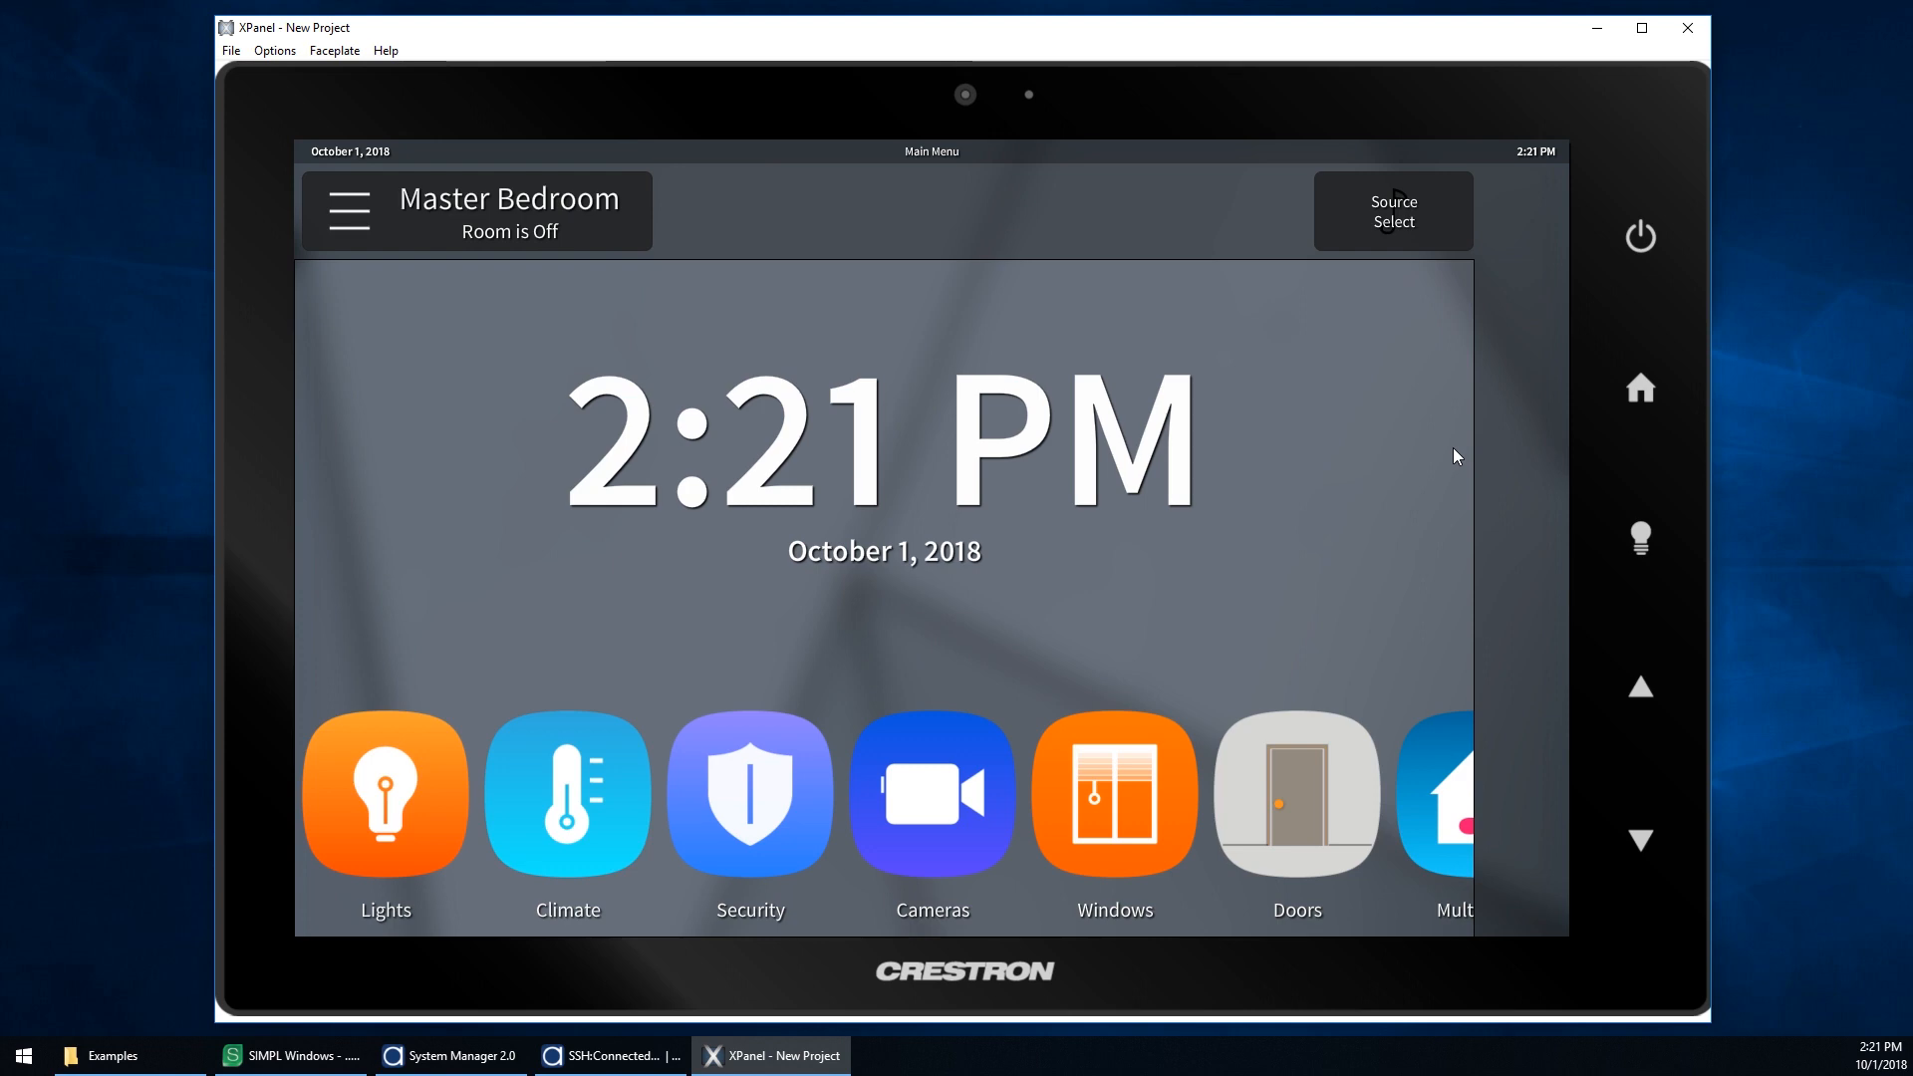
click(1342, 213)
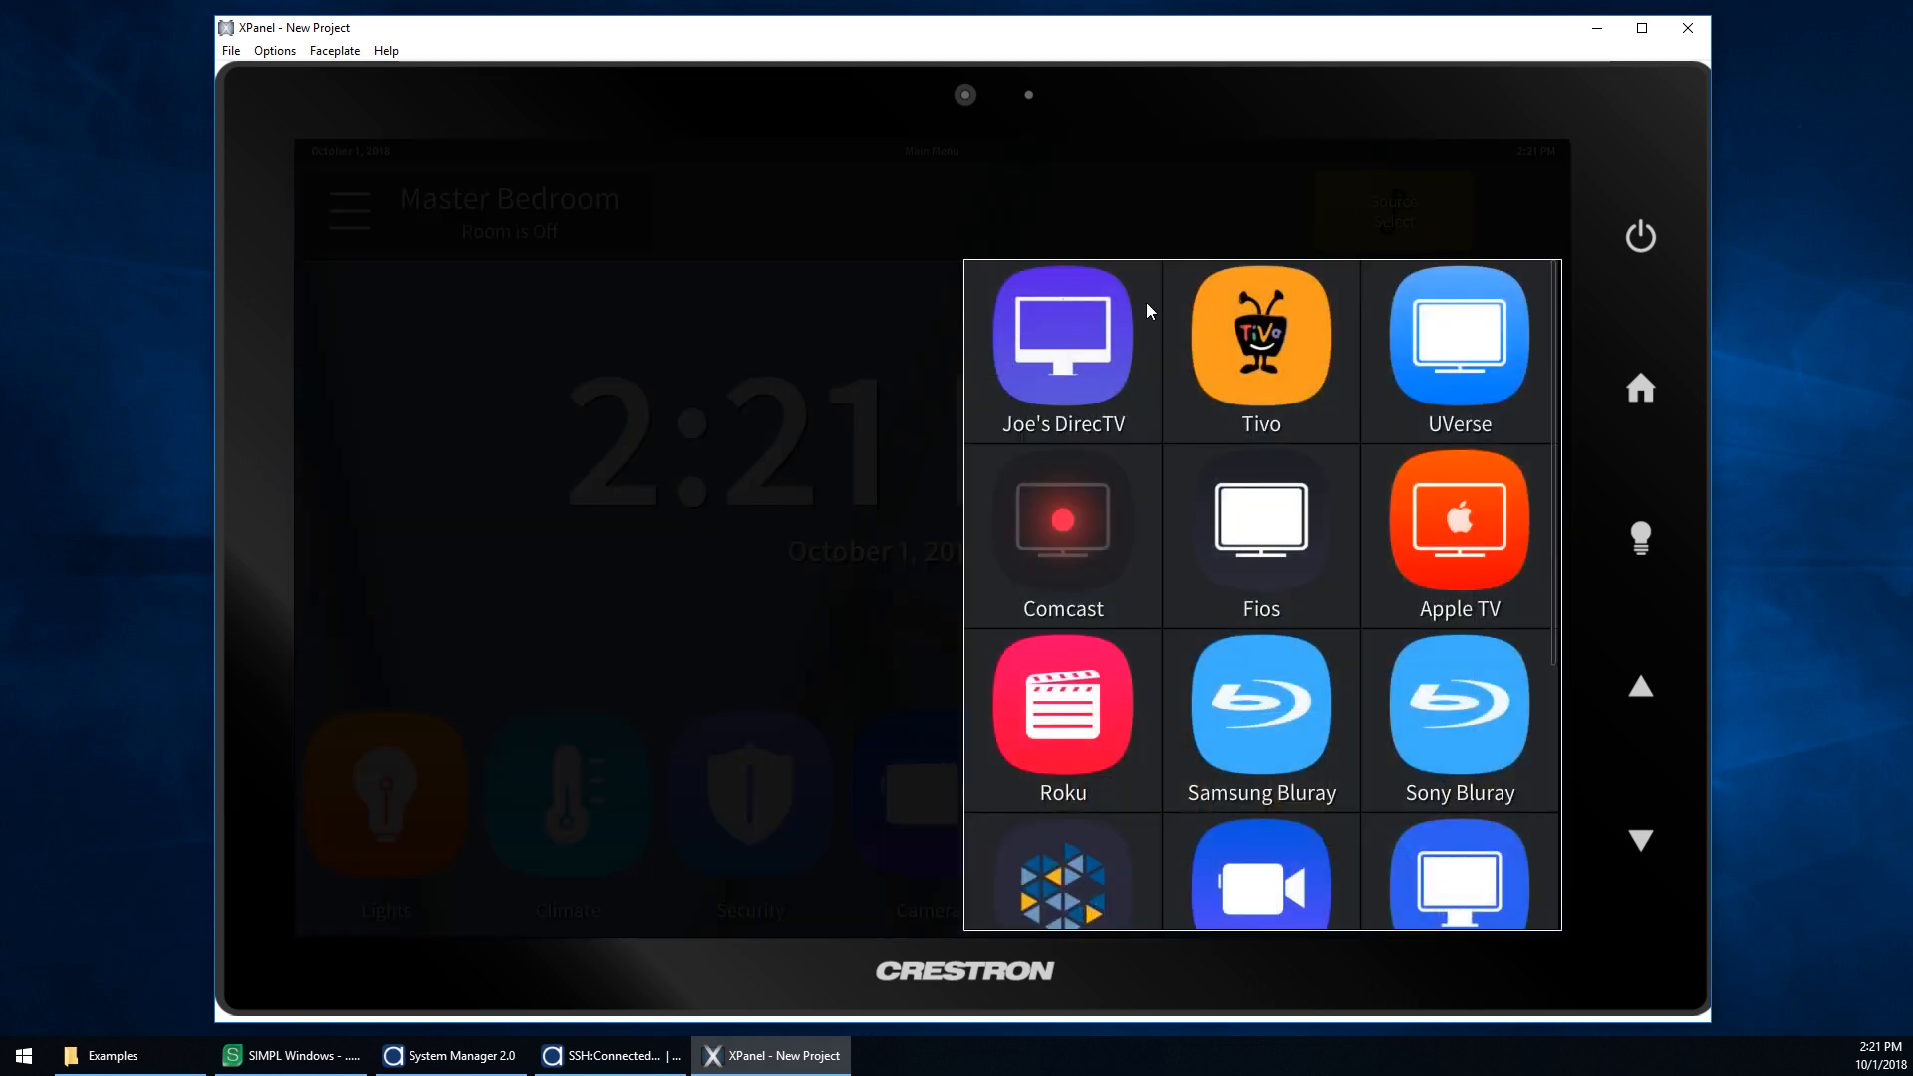
click(1057, 336)
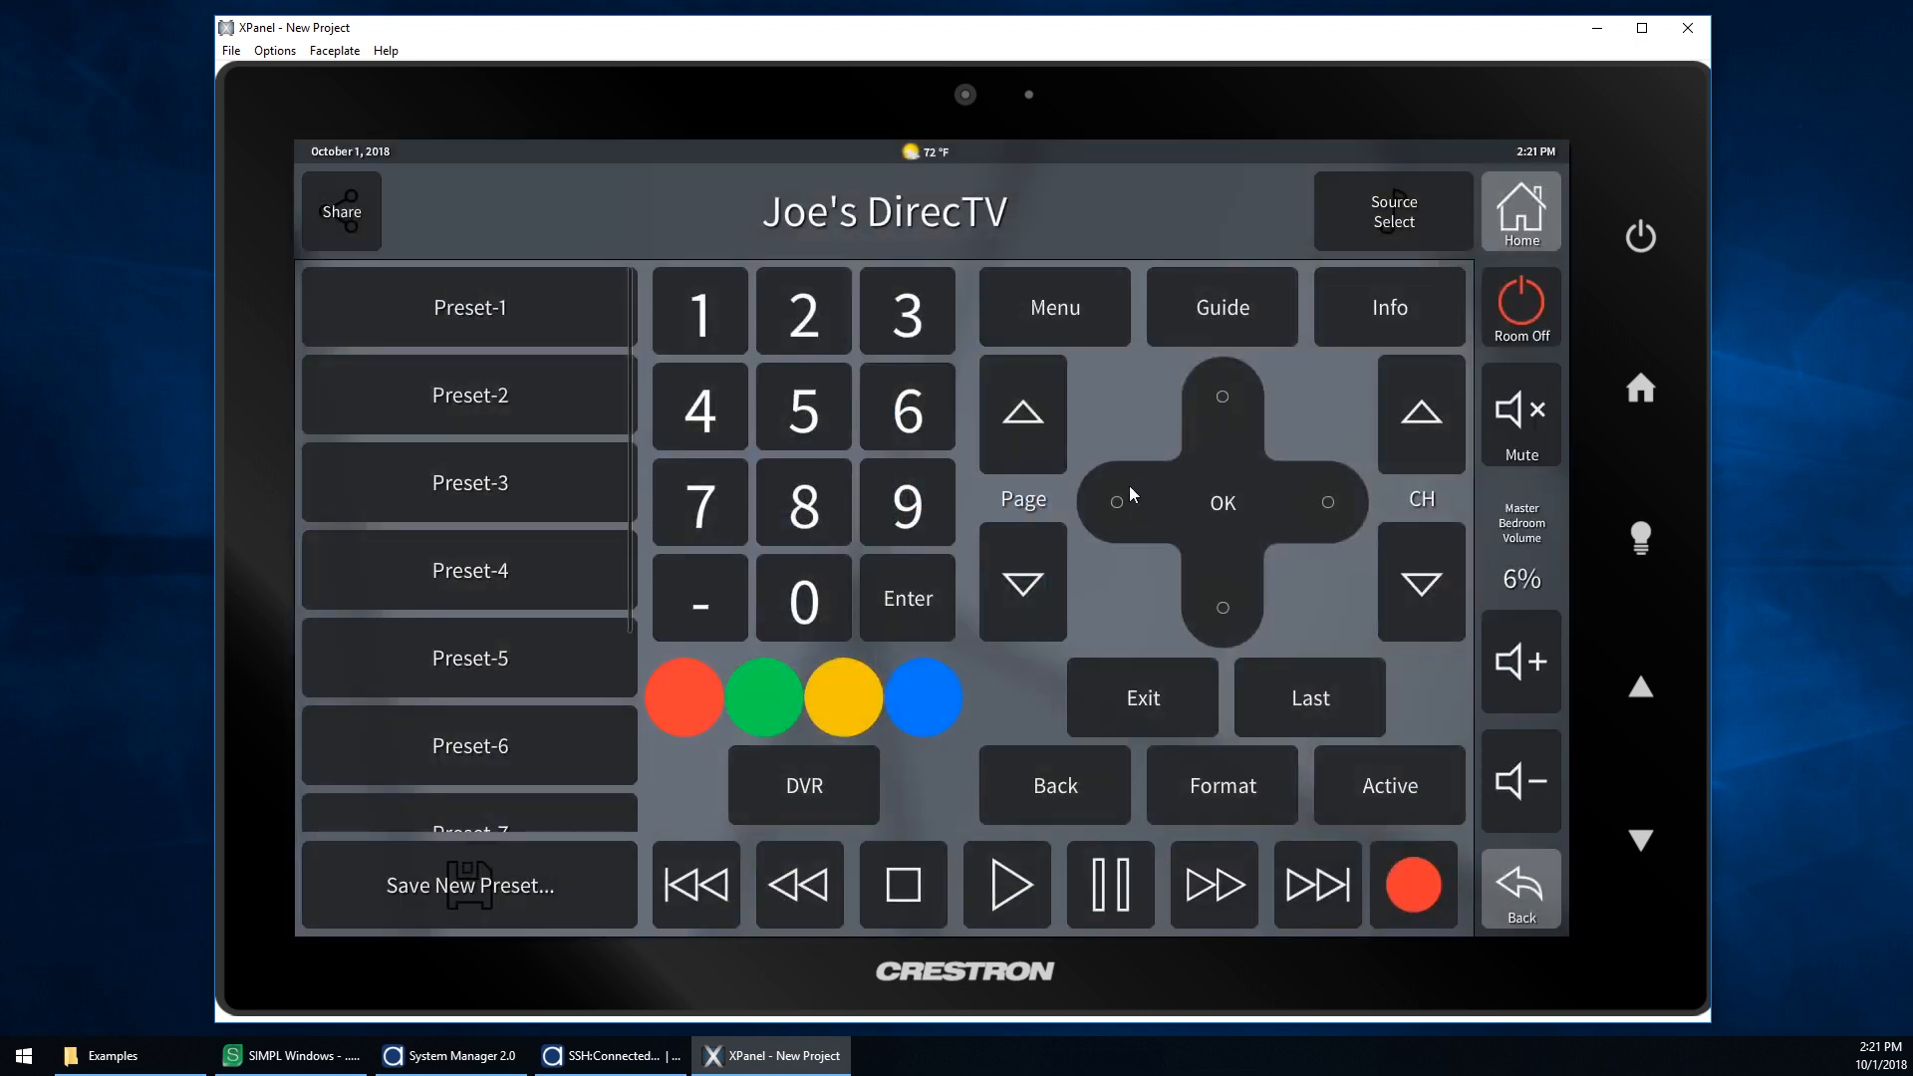
Step: Return to the XPanel home page and open and close the All Rooms list
click(1522, 212)
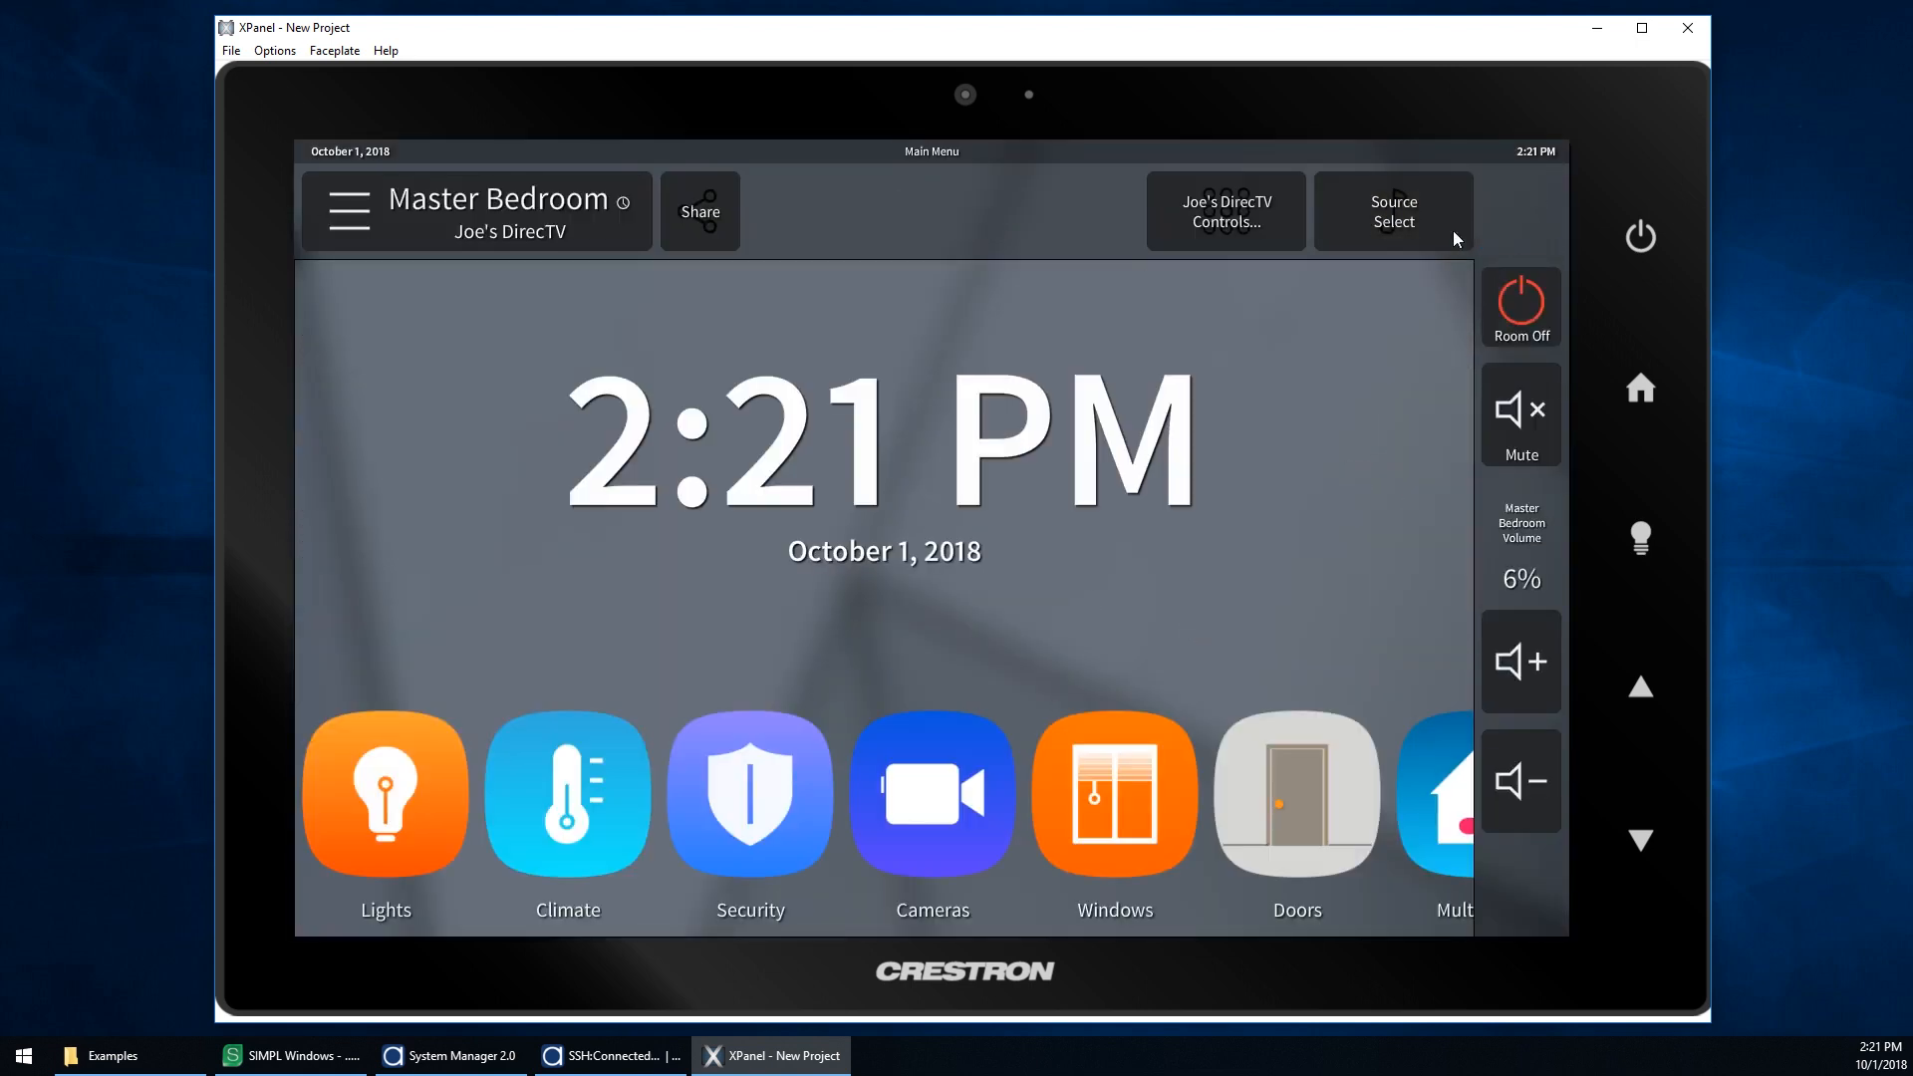
click(538, 230)
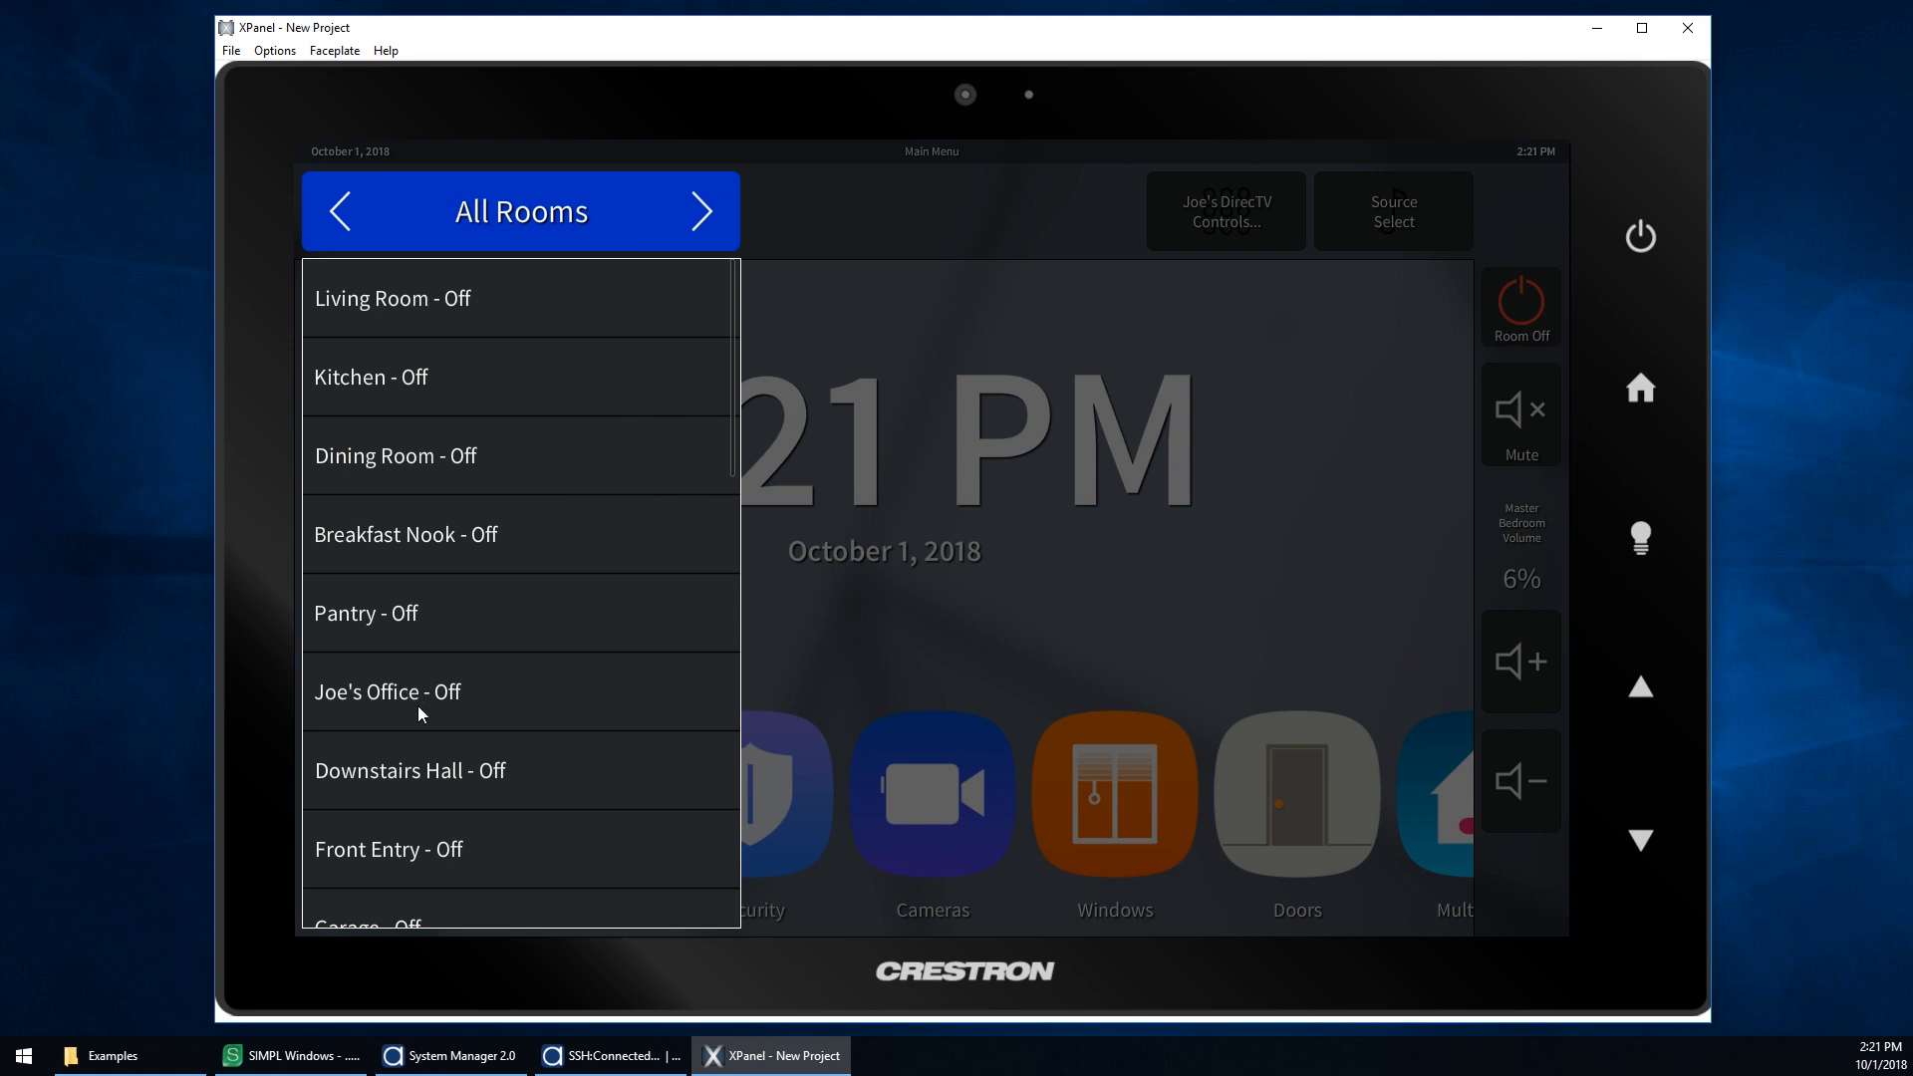
click(551, 230)
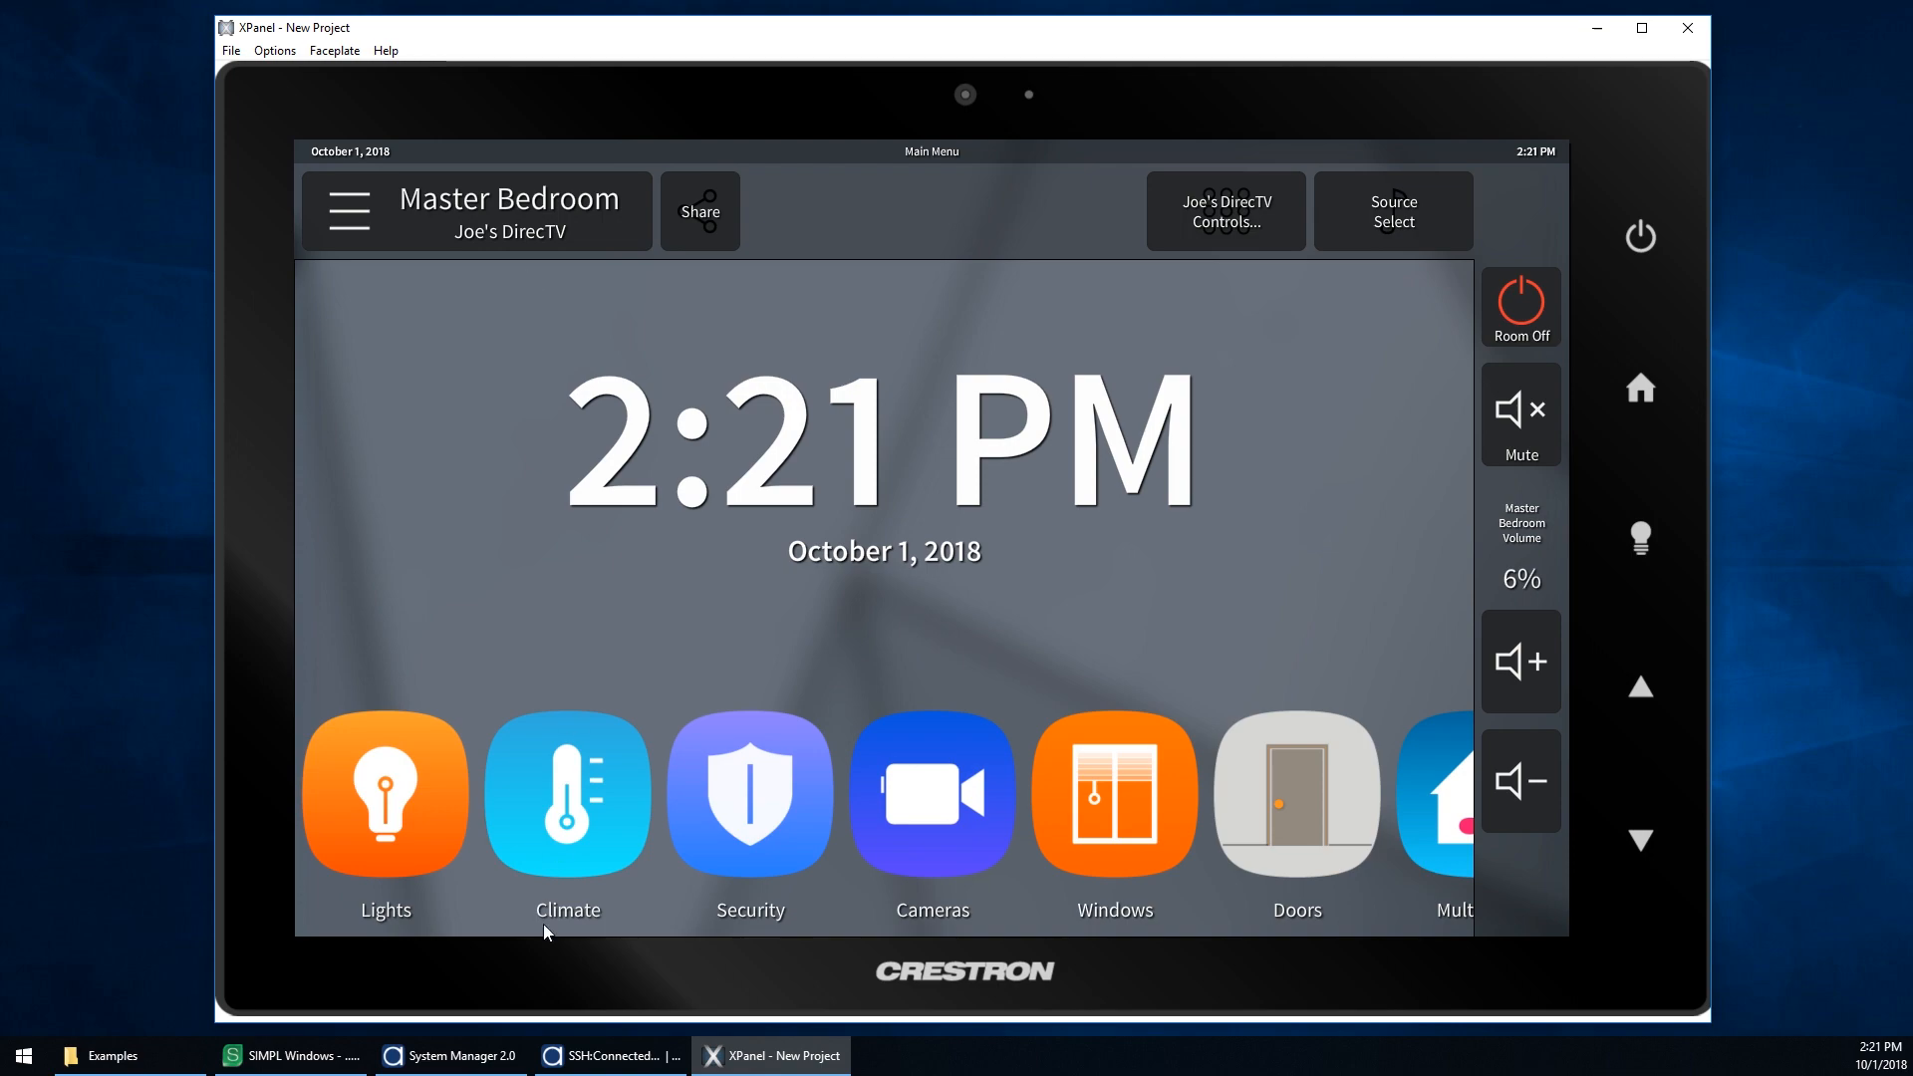
Step: Examine the configuration update log in the processor console
click(610, 1056)
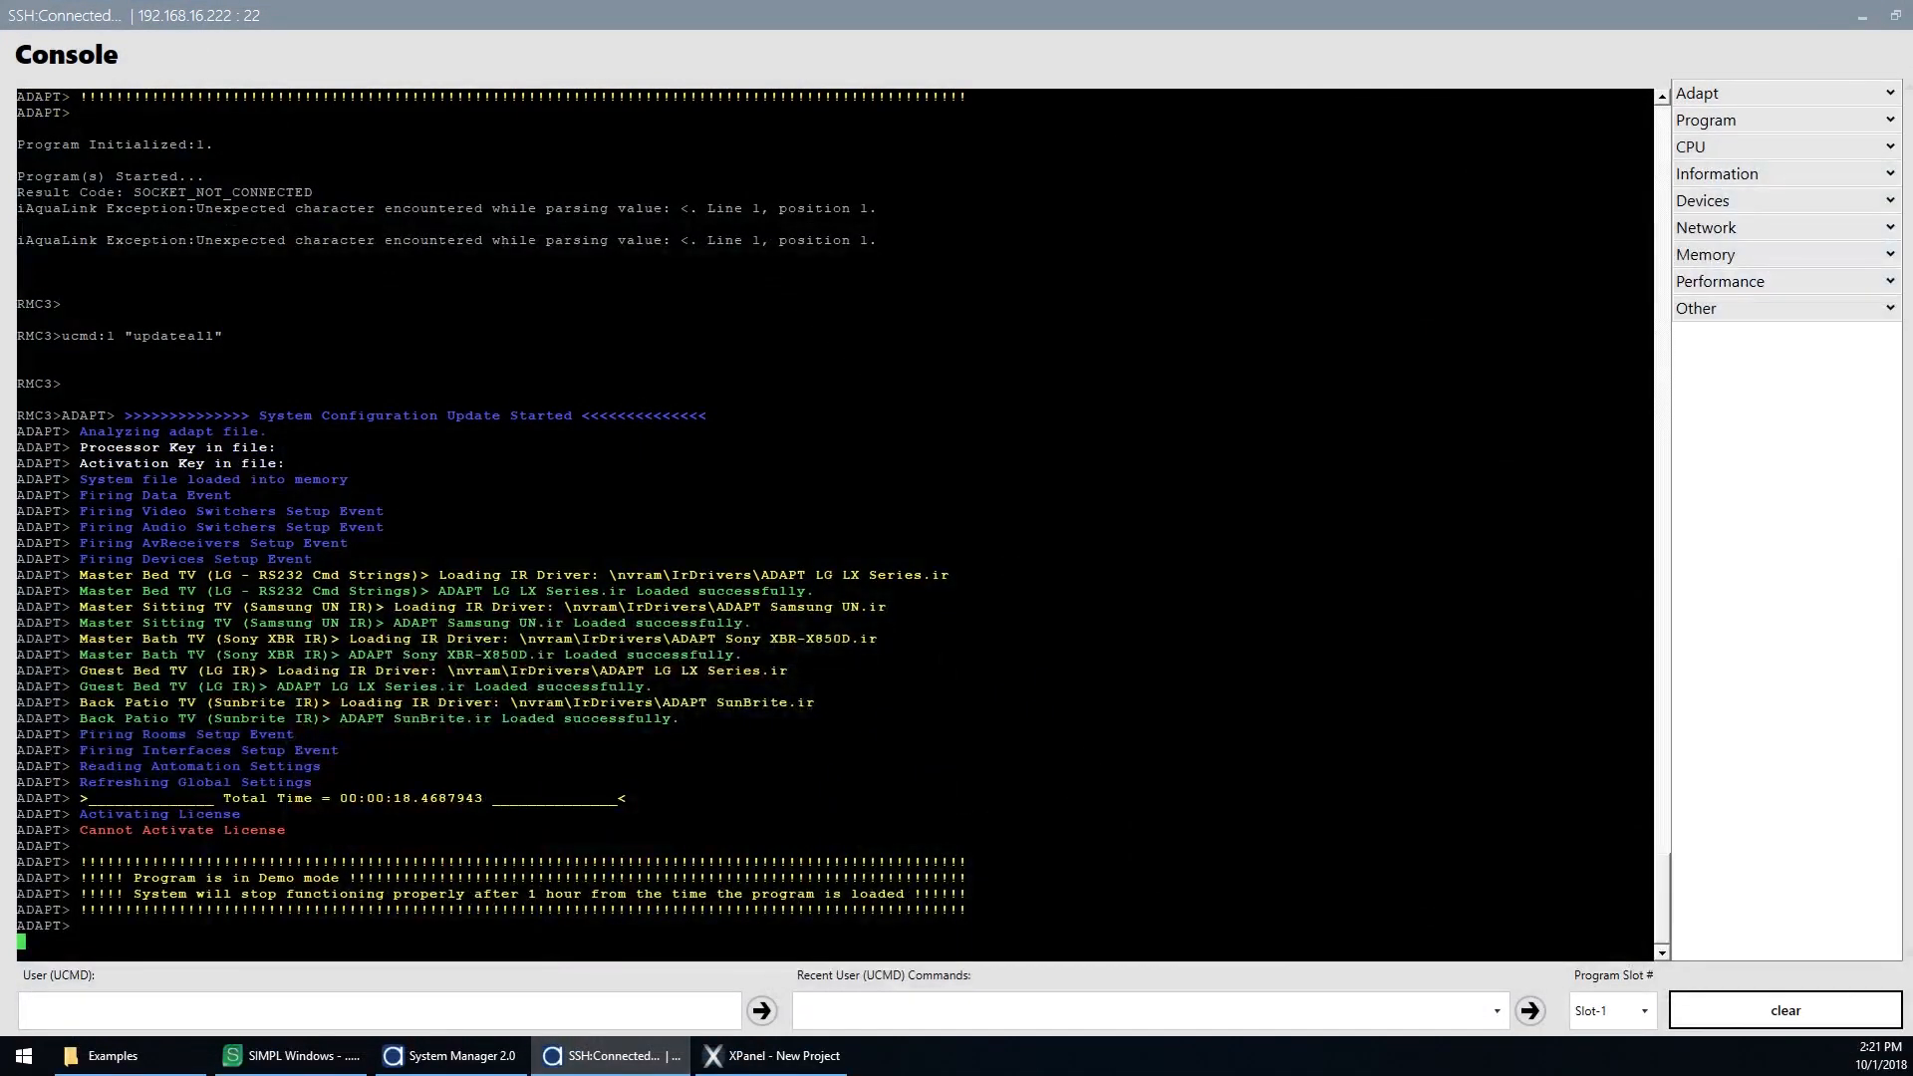
drag(385, 798, 492, 798)
click(499, 799)
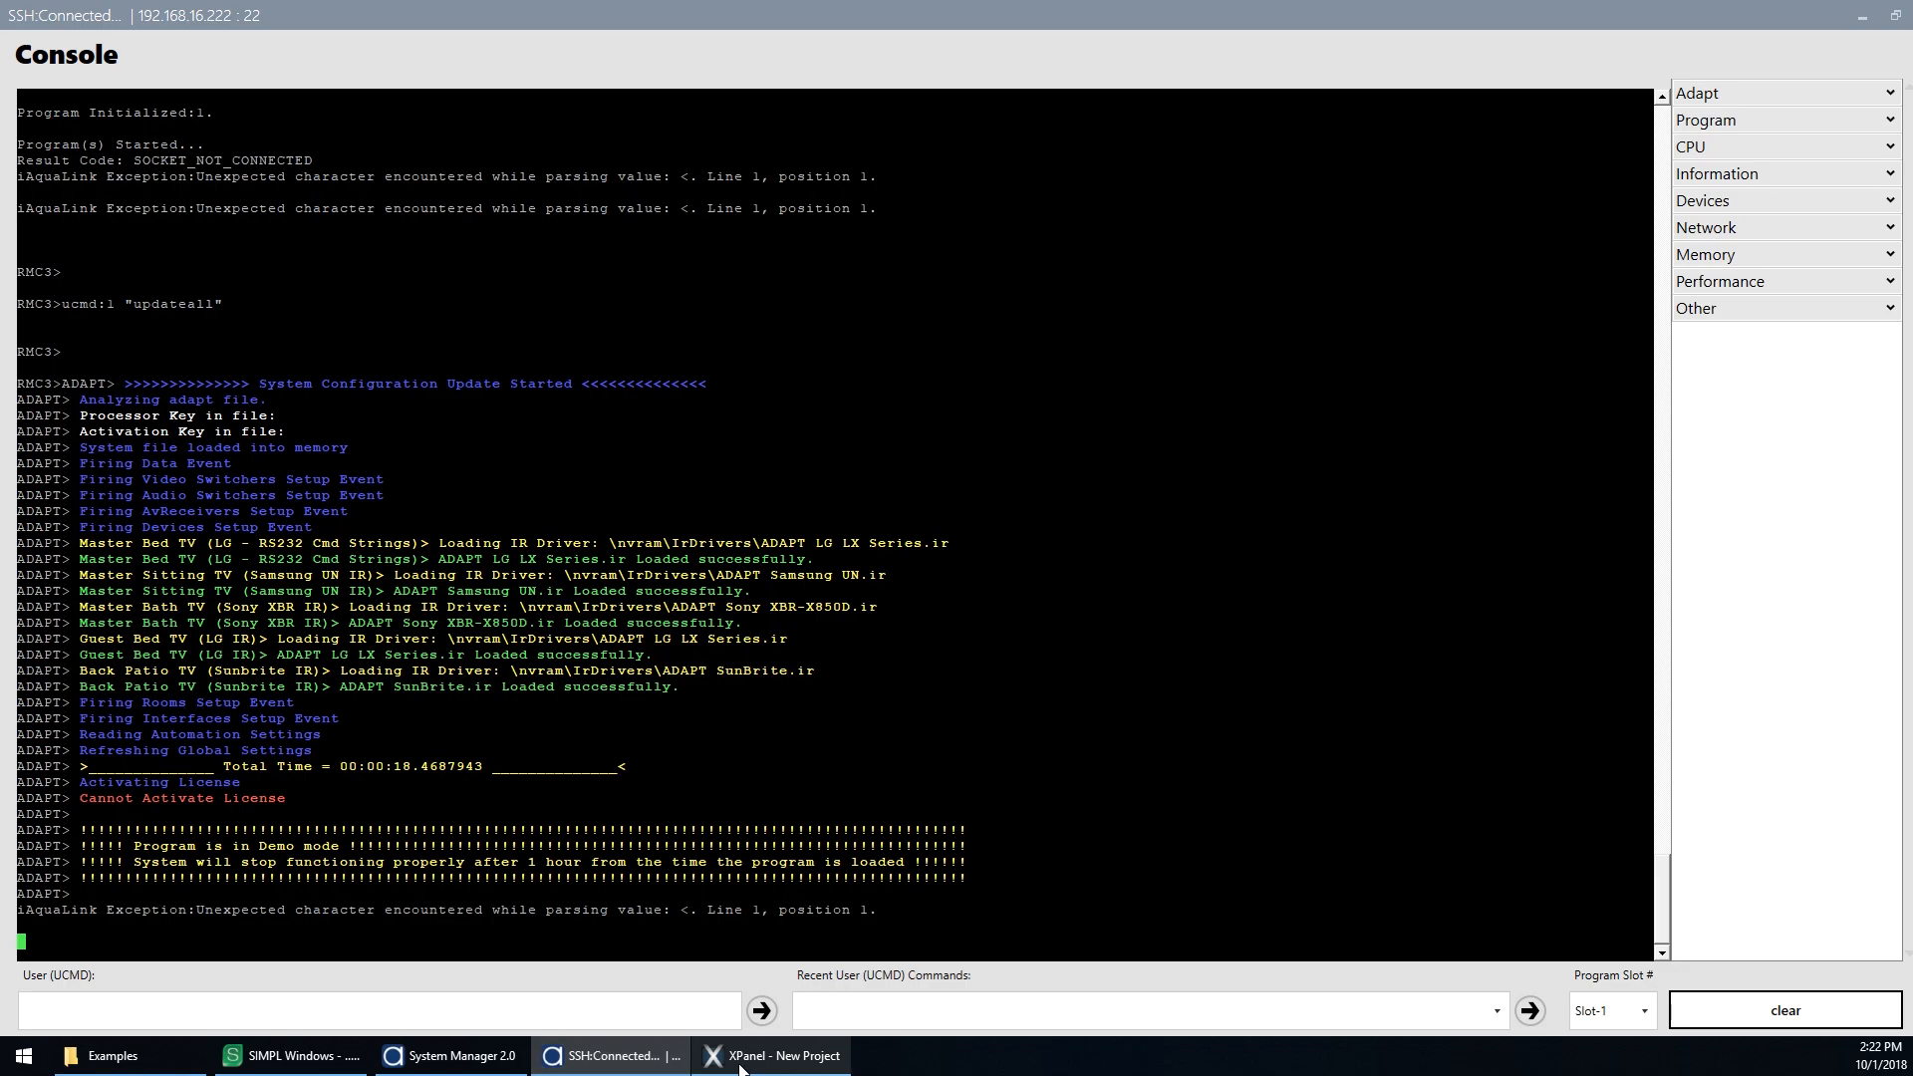
click(630, 1071)
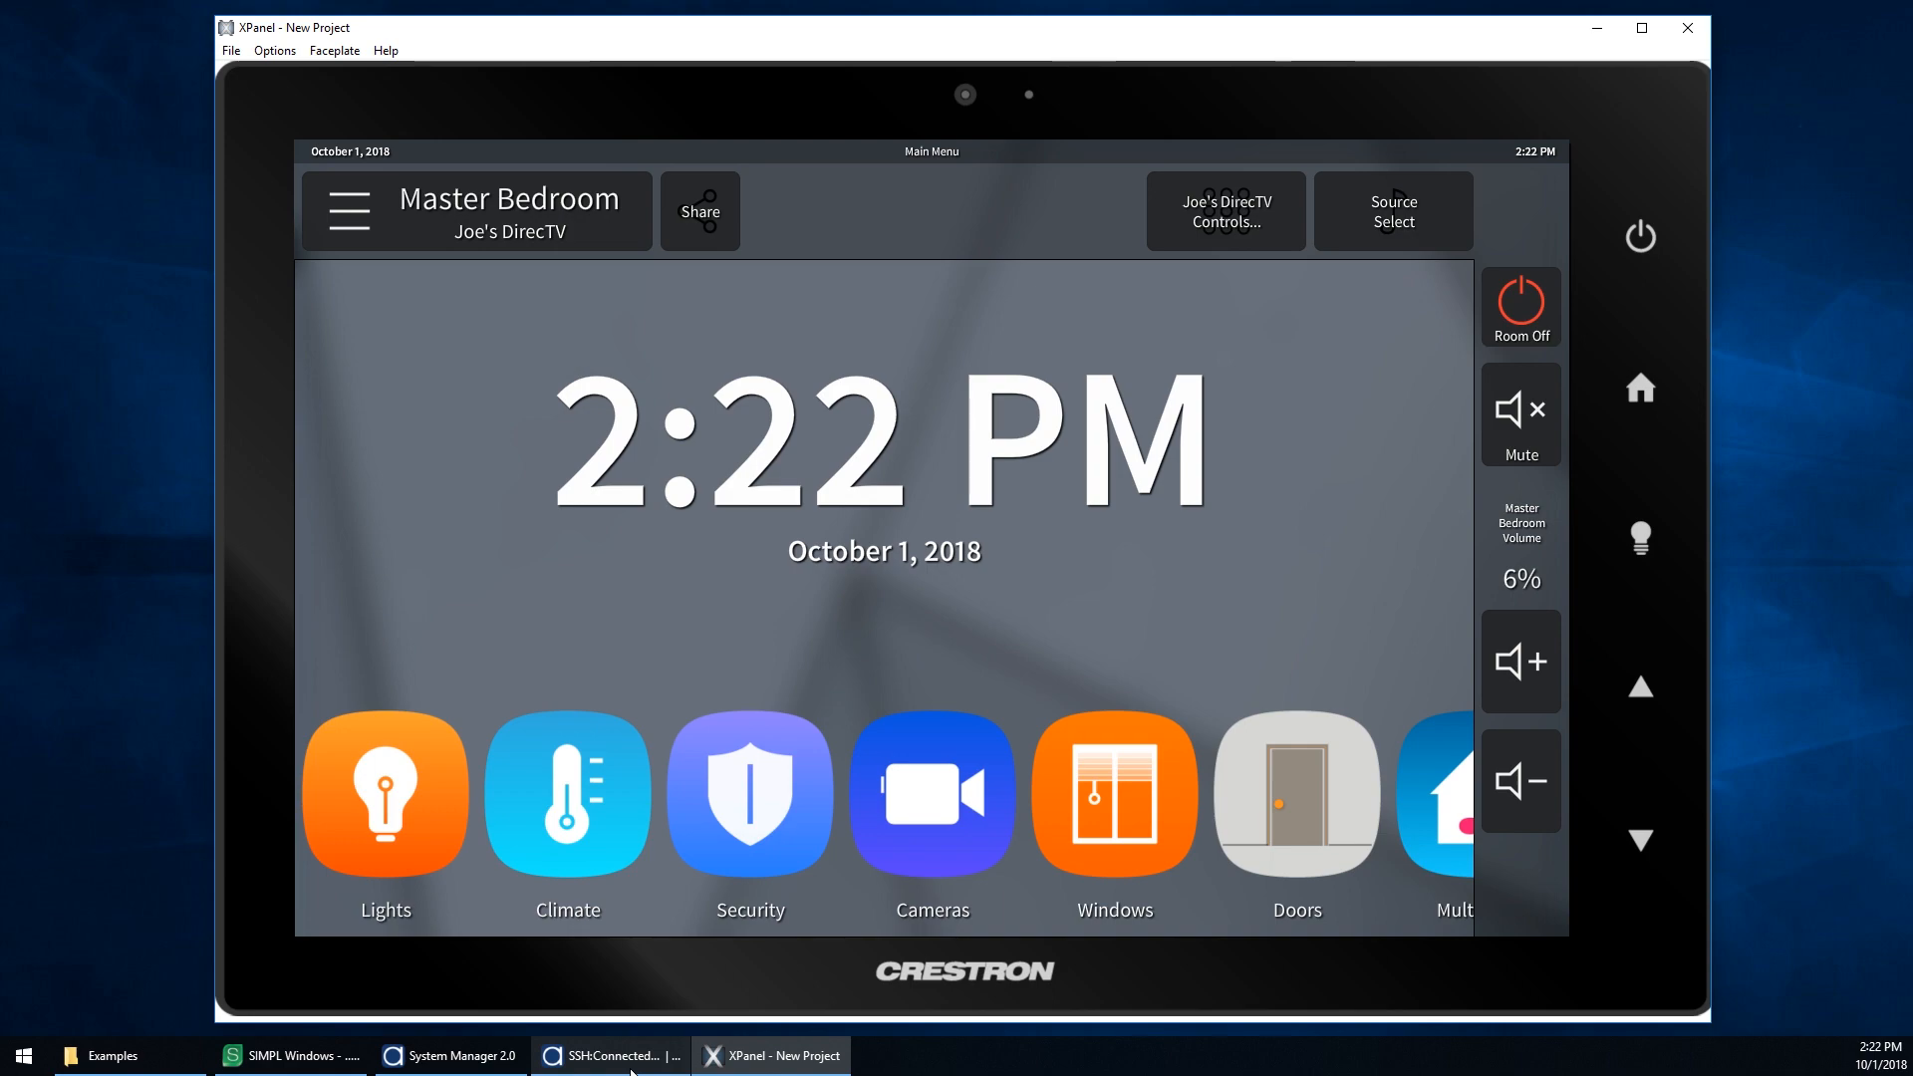
click(631, 1064)
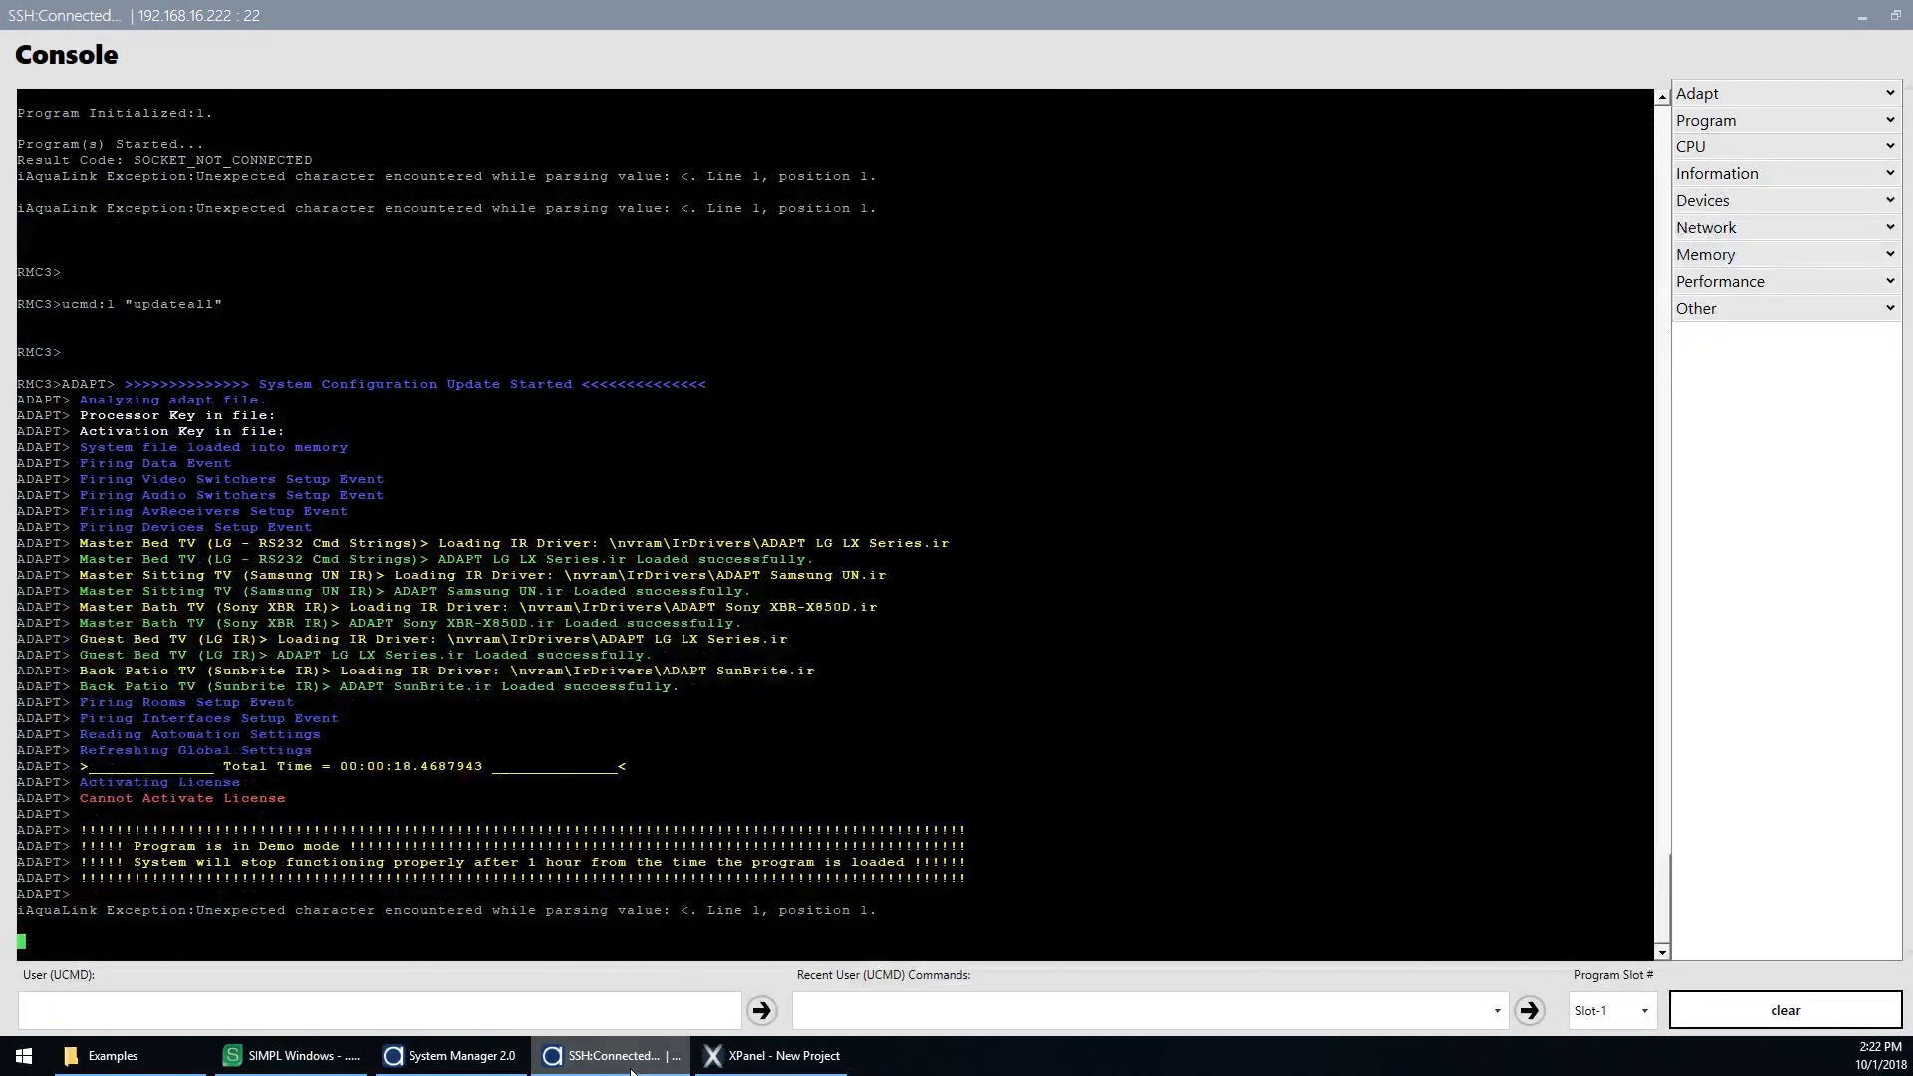
click(633, 1064)
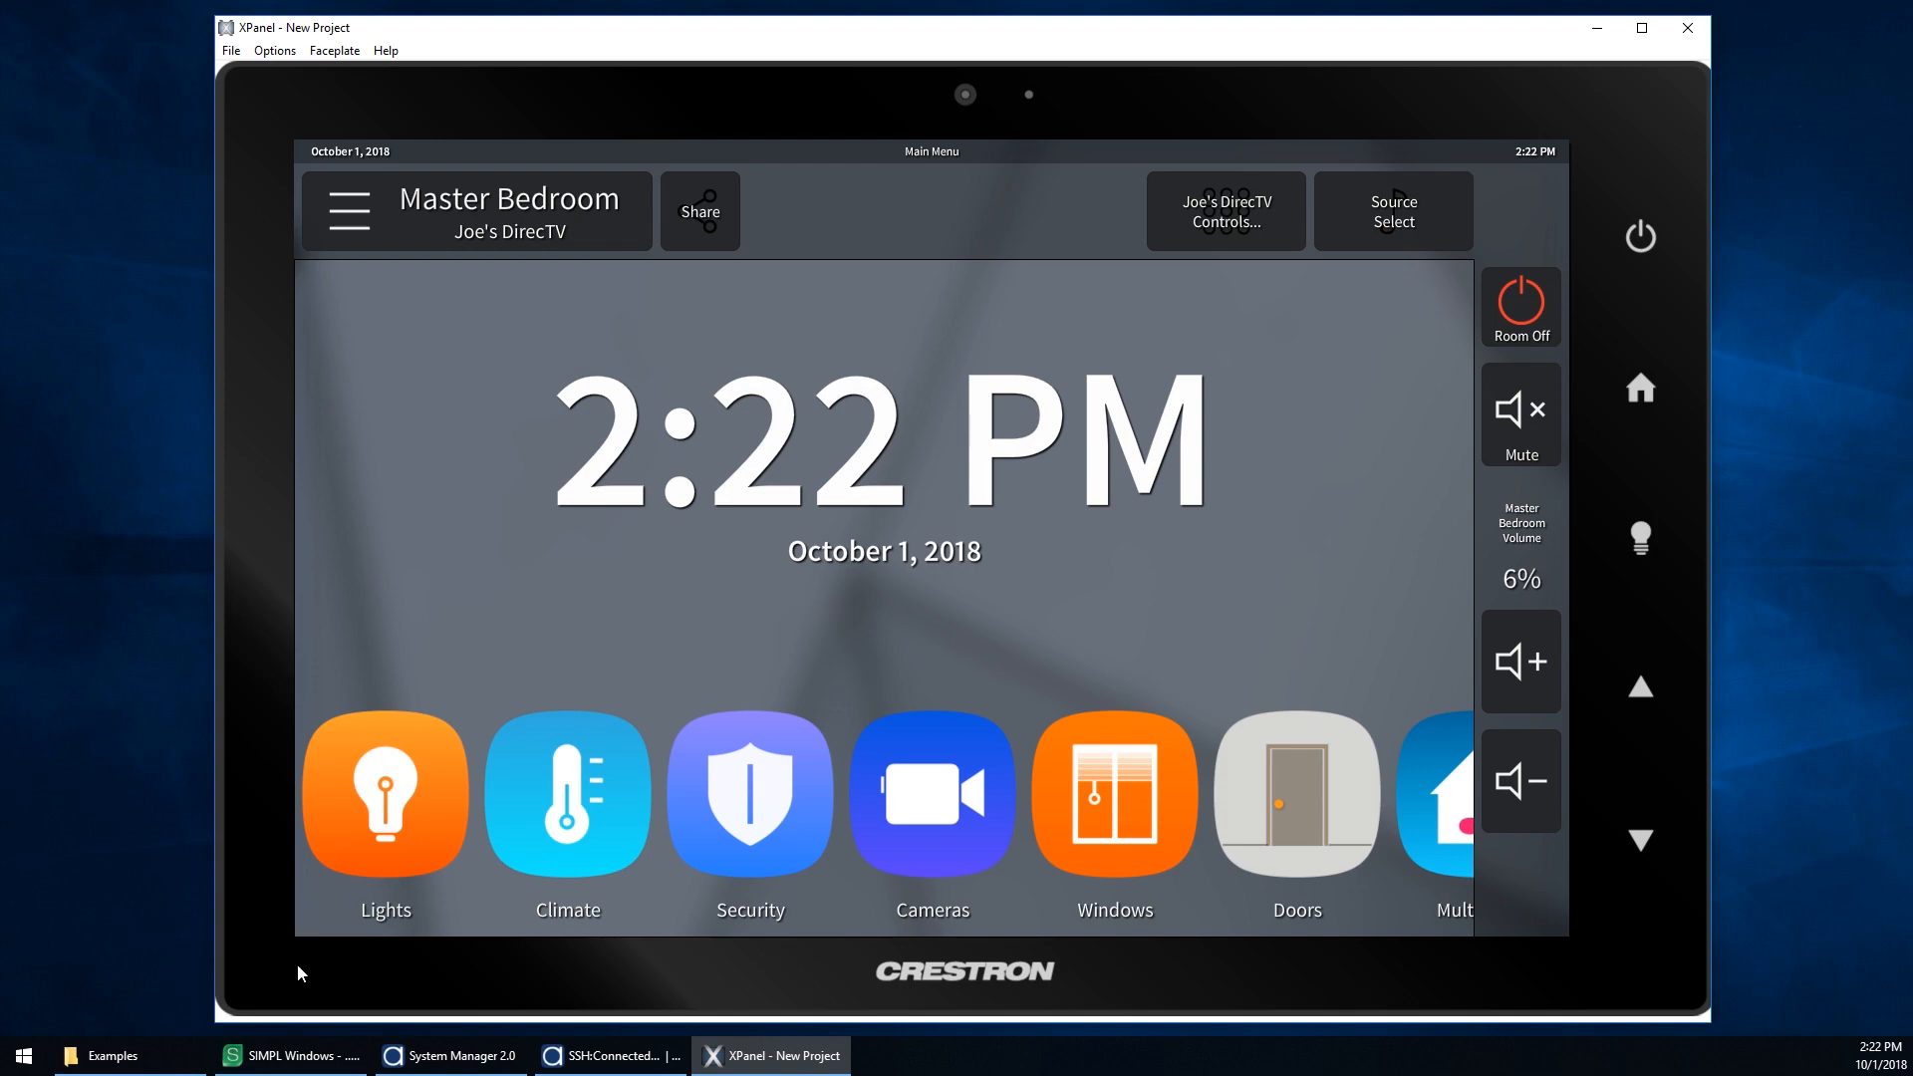
Step: Inspect the display and source modules in the SIMPL Windows program view
click(317, 1061)
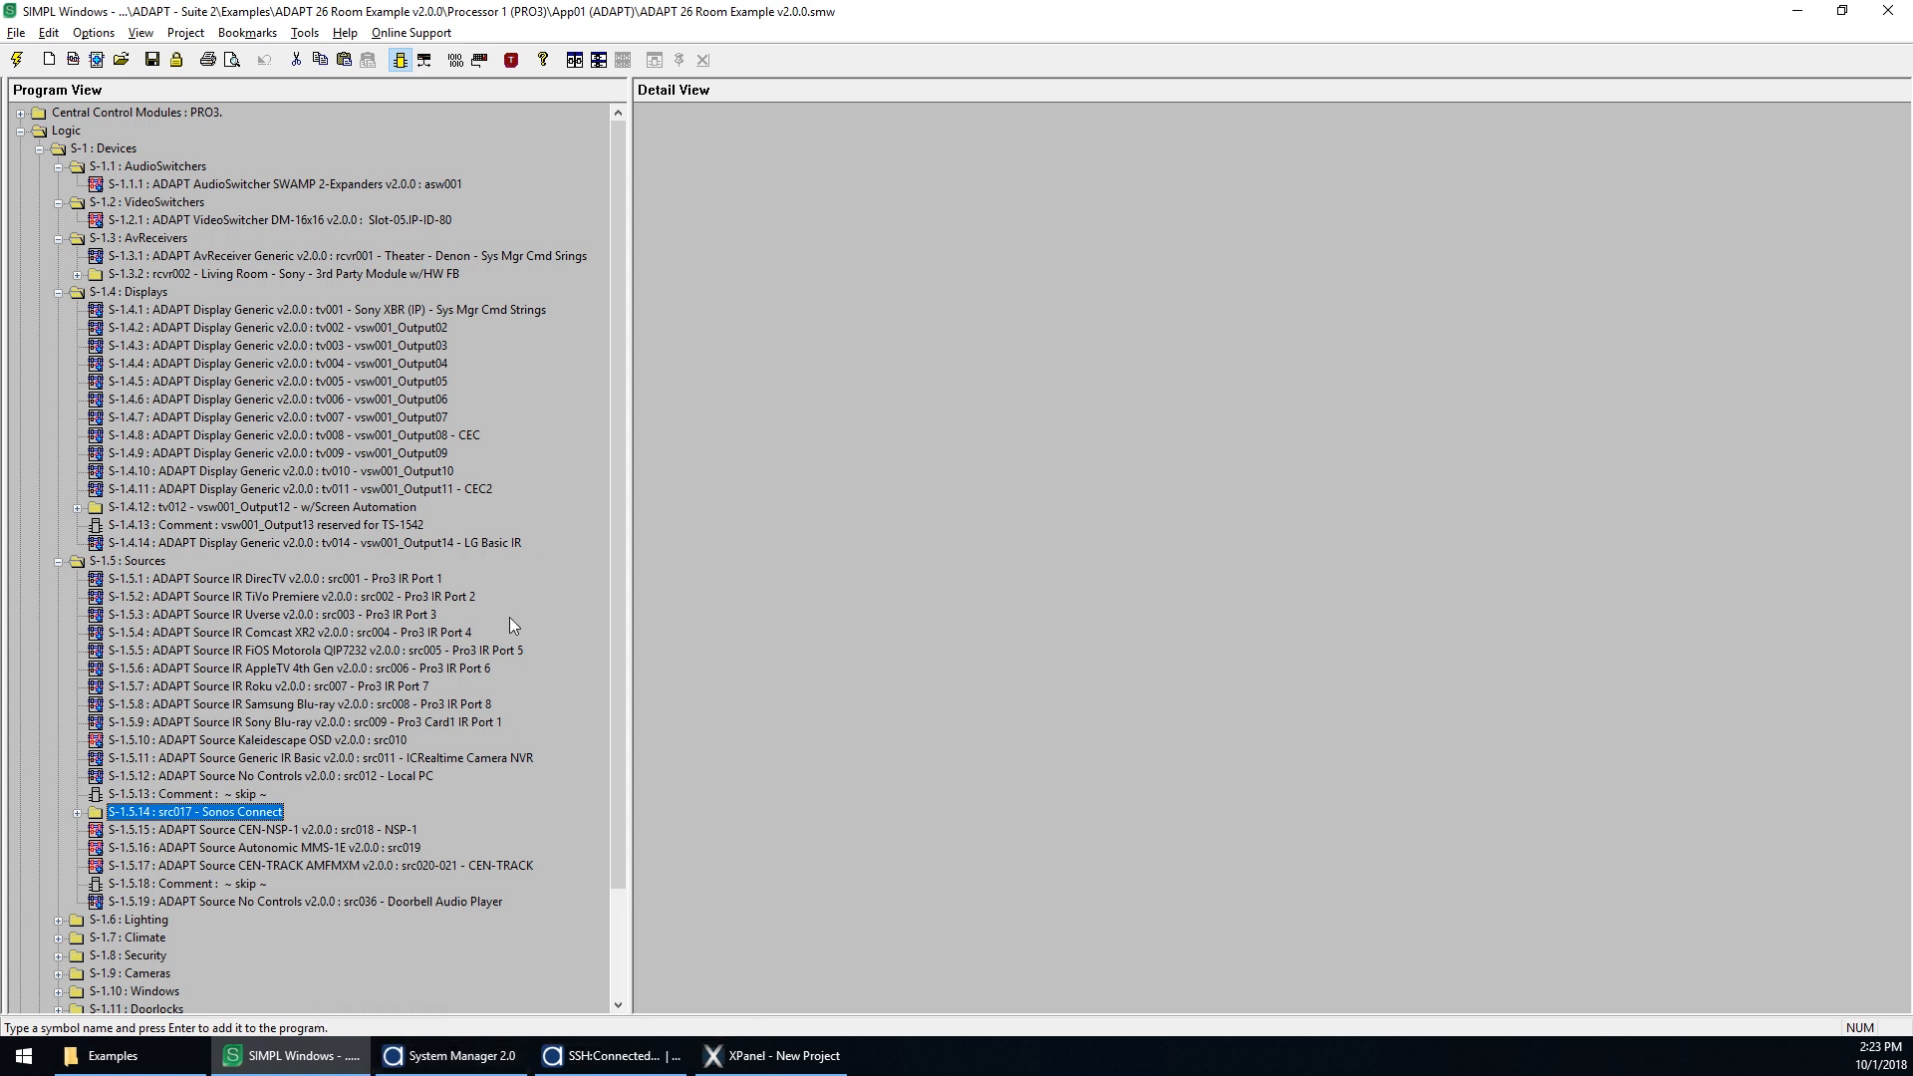
click(368, 310)
click(371, 543)
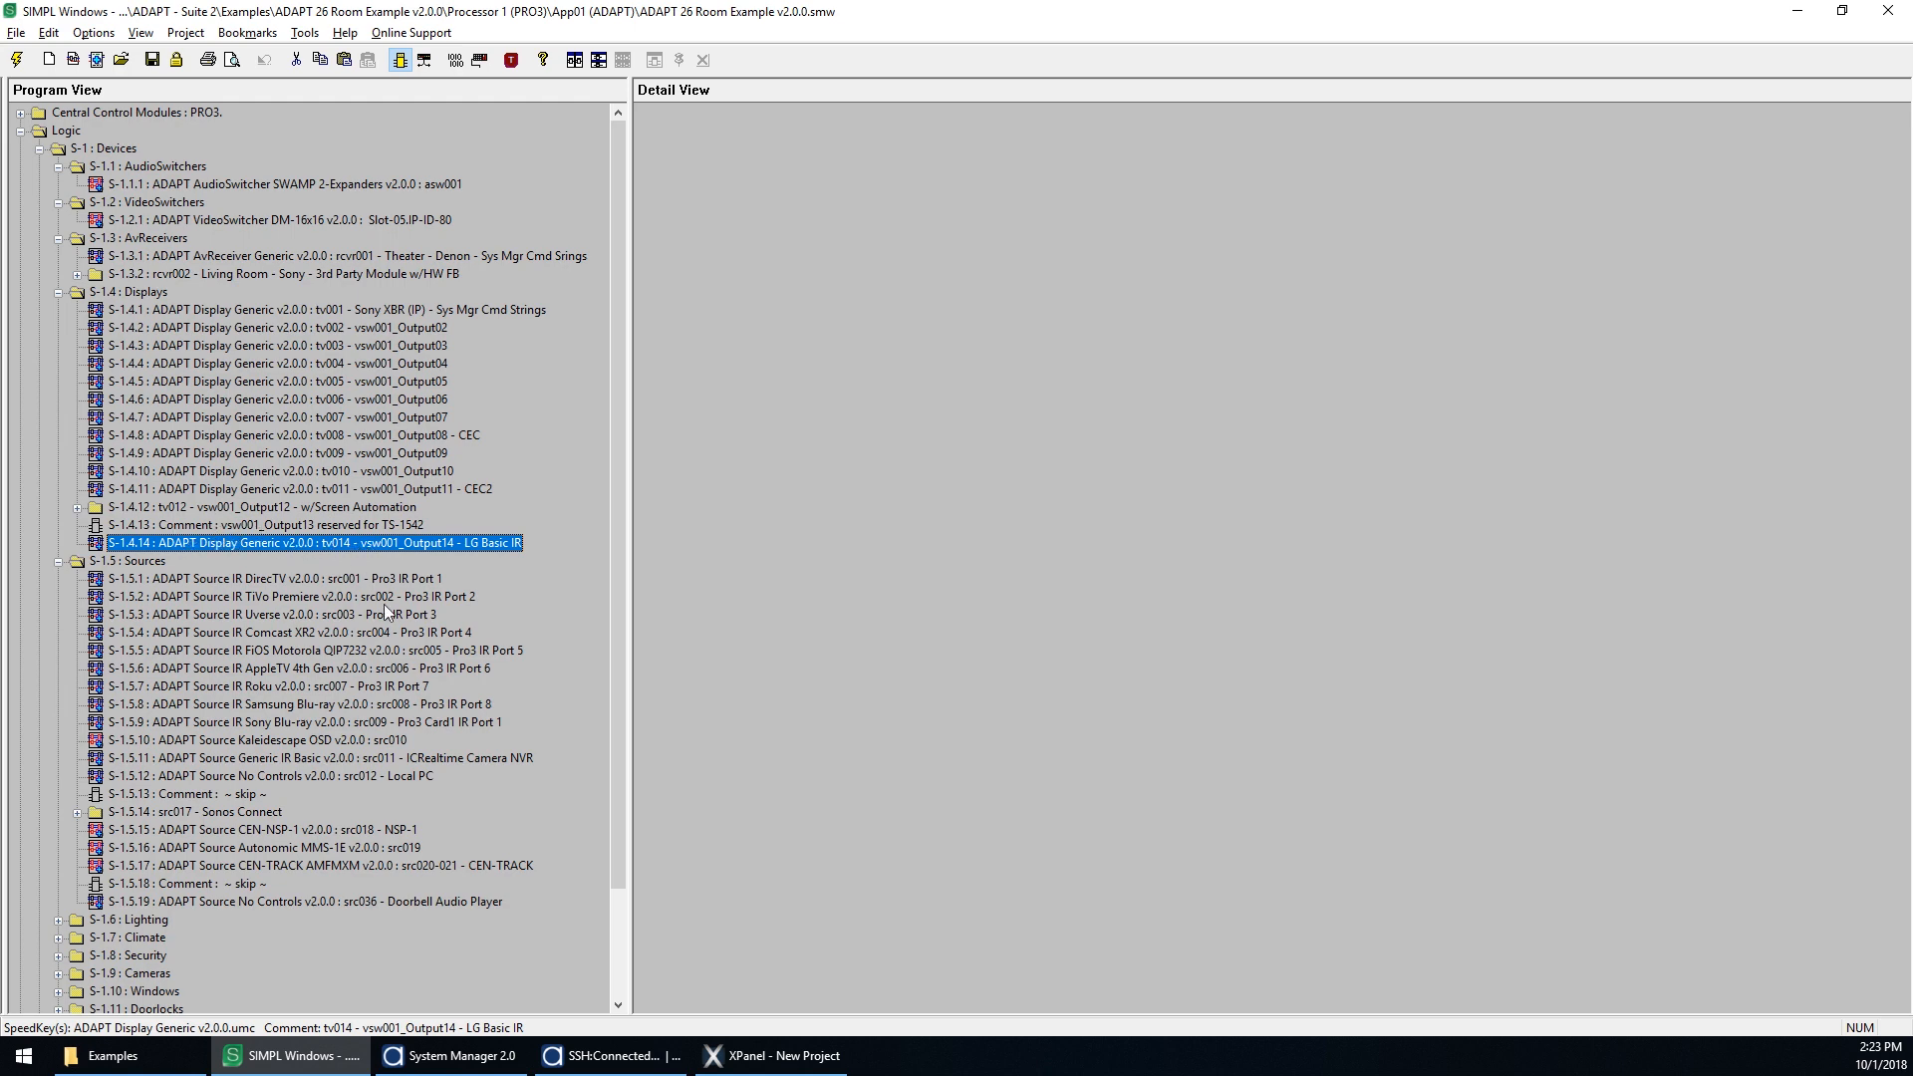
Step: Compare the System Manager displays and sources lists with the SIMPL Windows program modules
click(453, 1055)
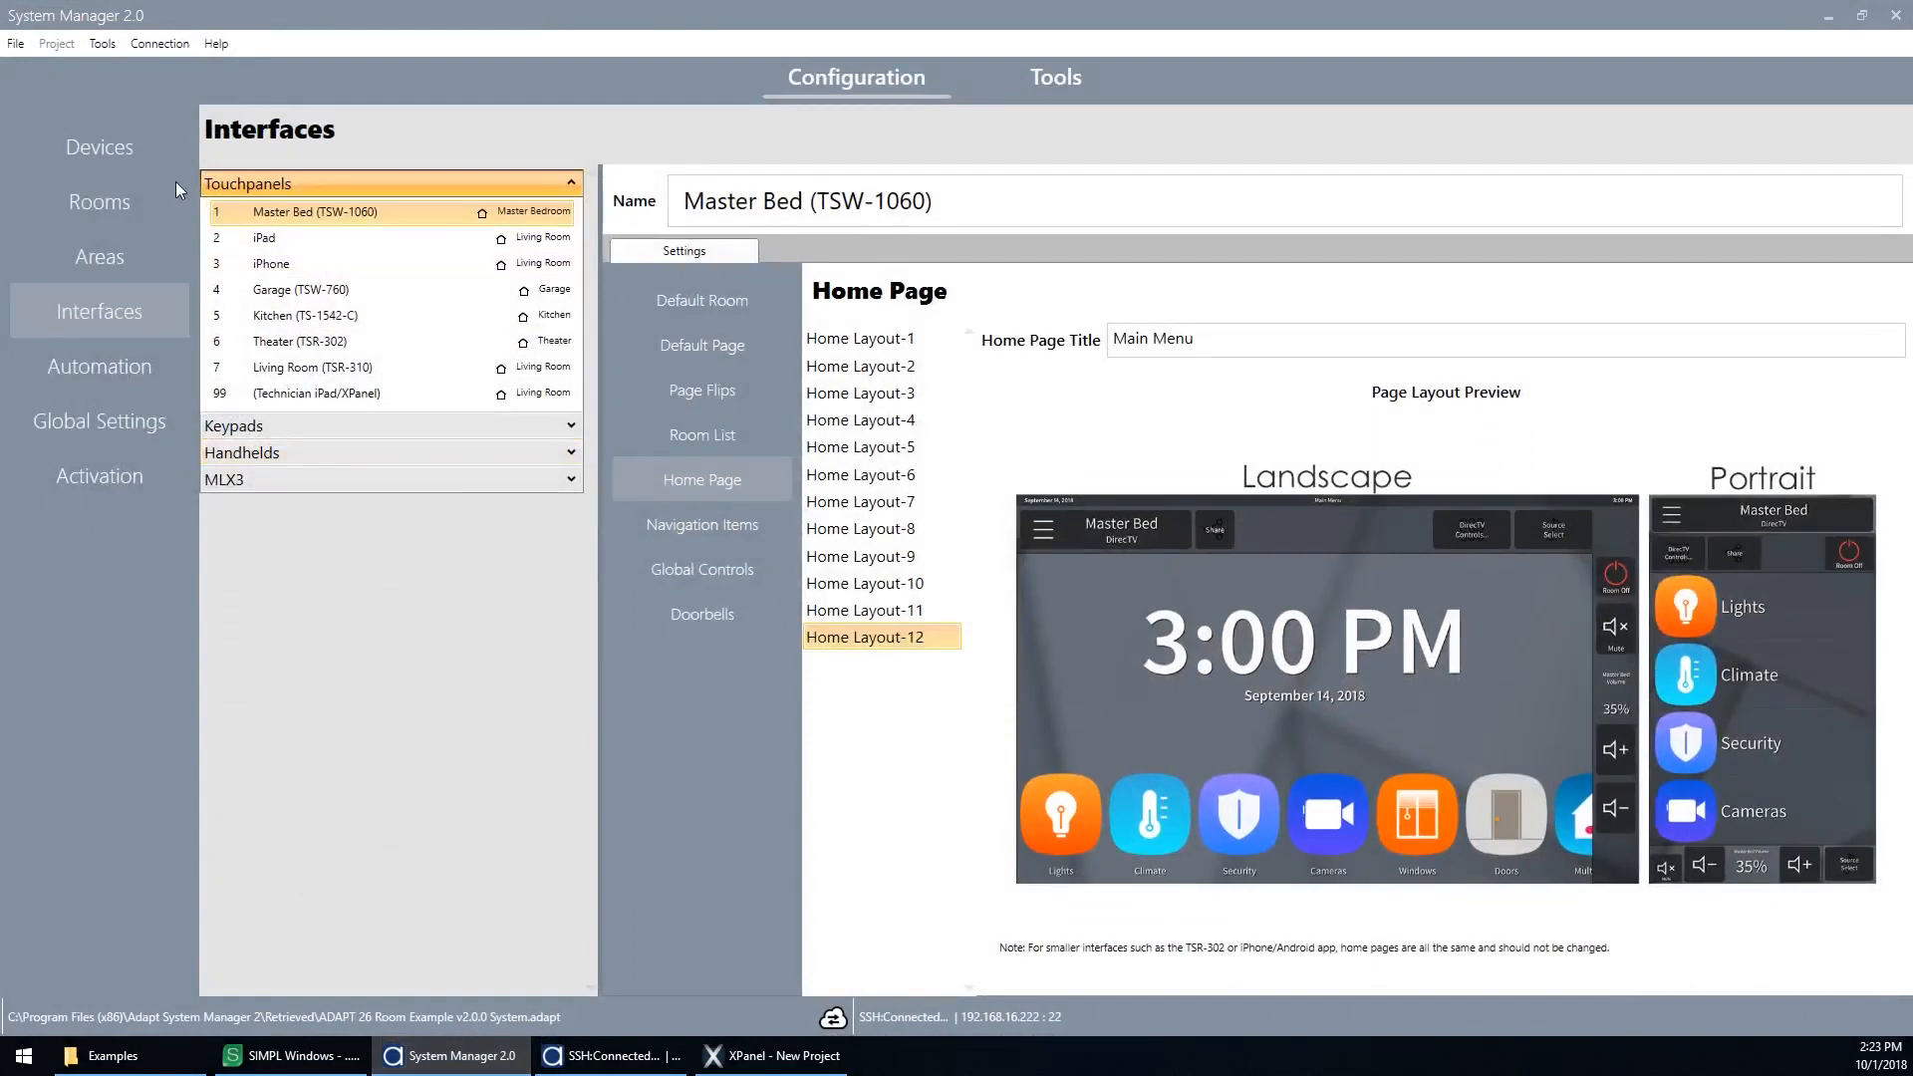
click(88, 145)
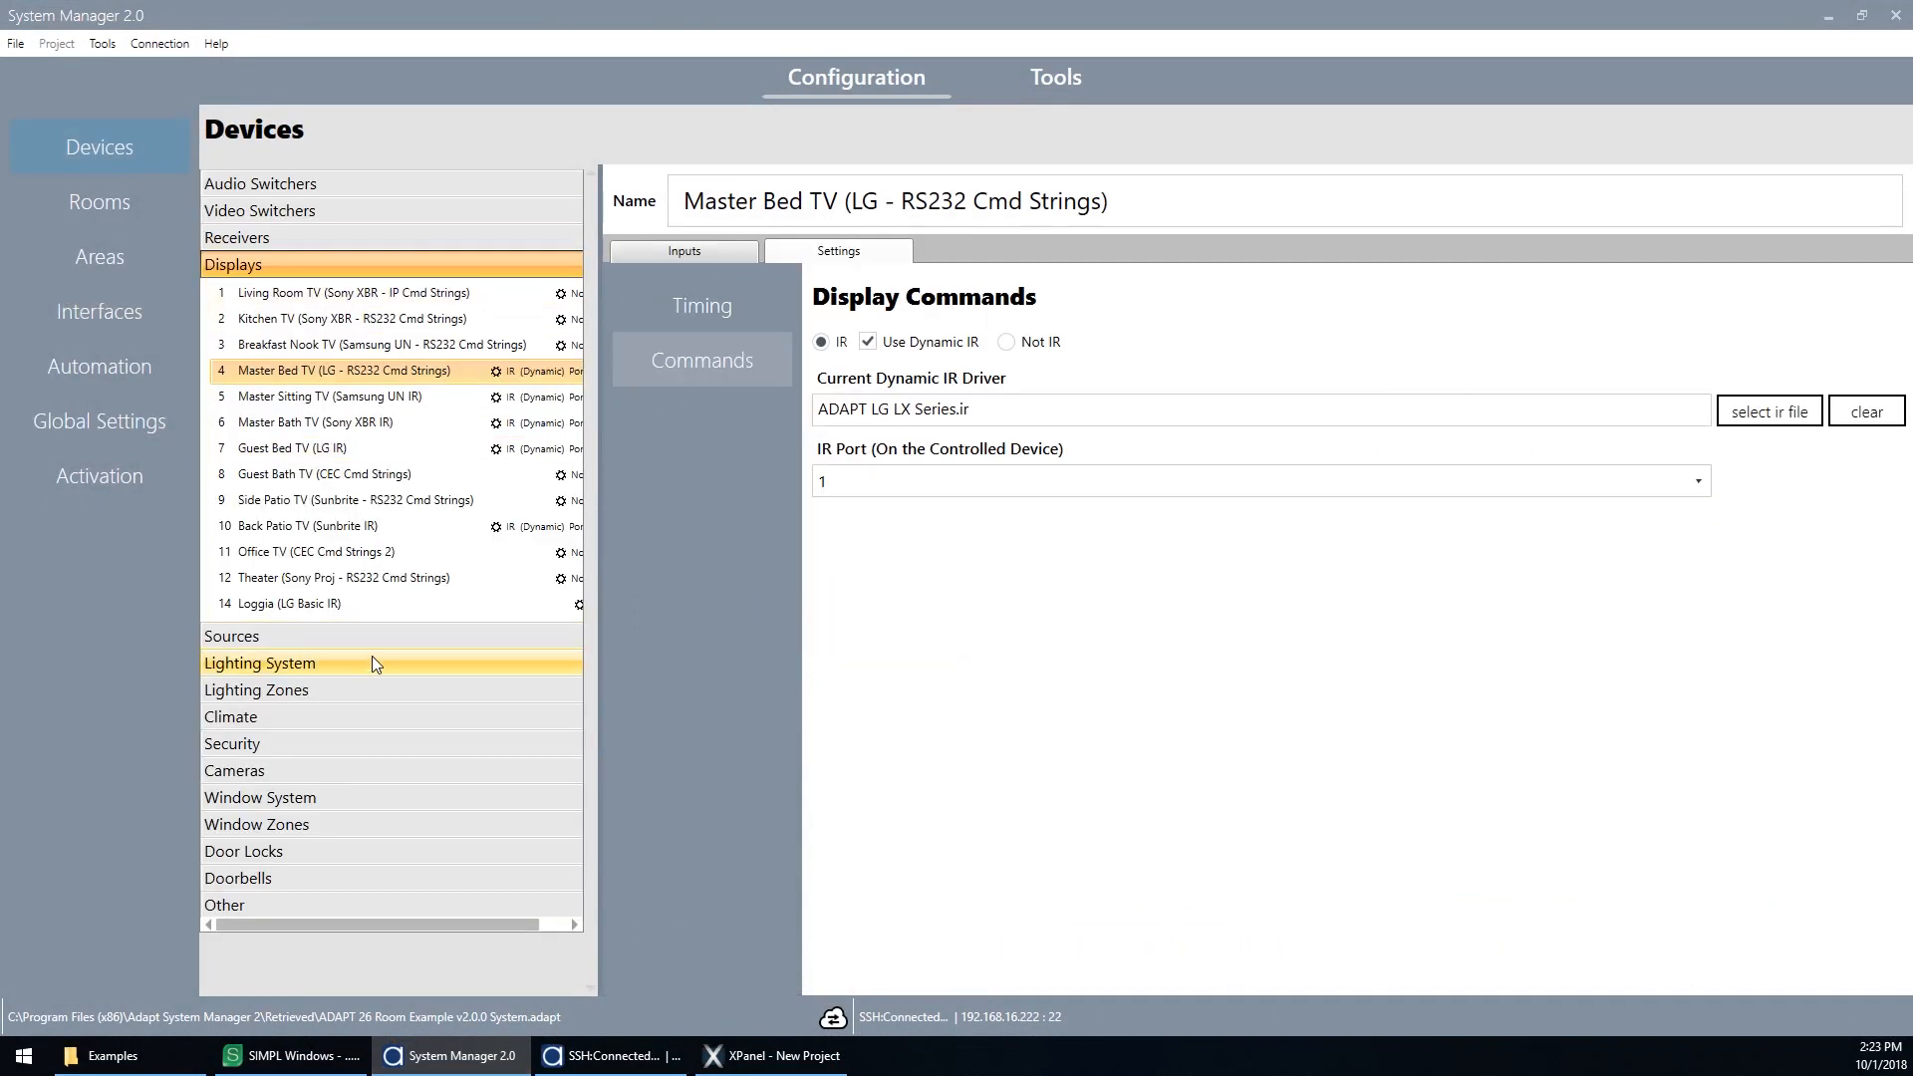
click(446, 1062)
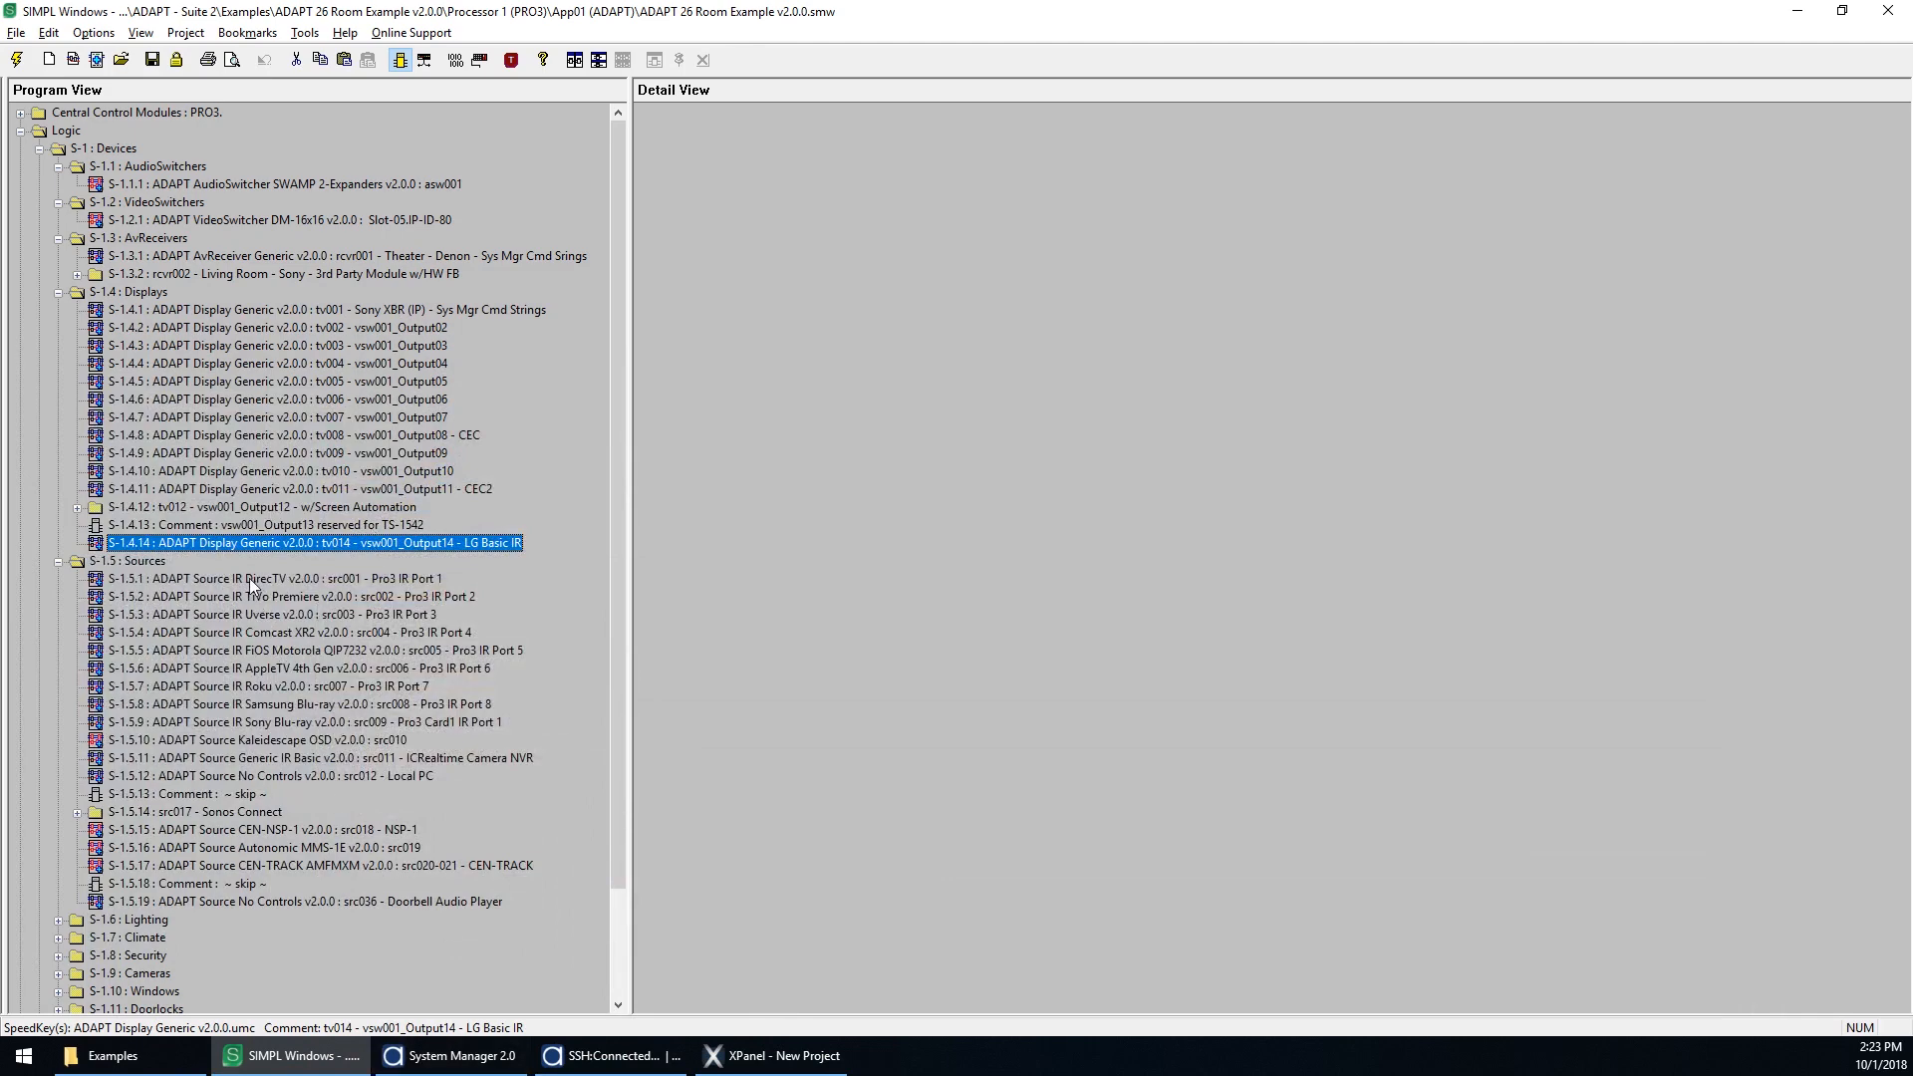
click(447, 1056)
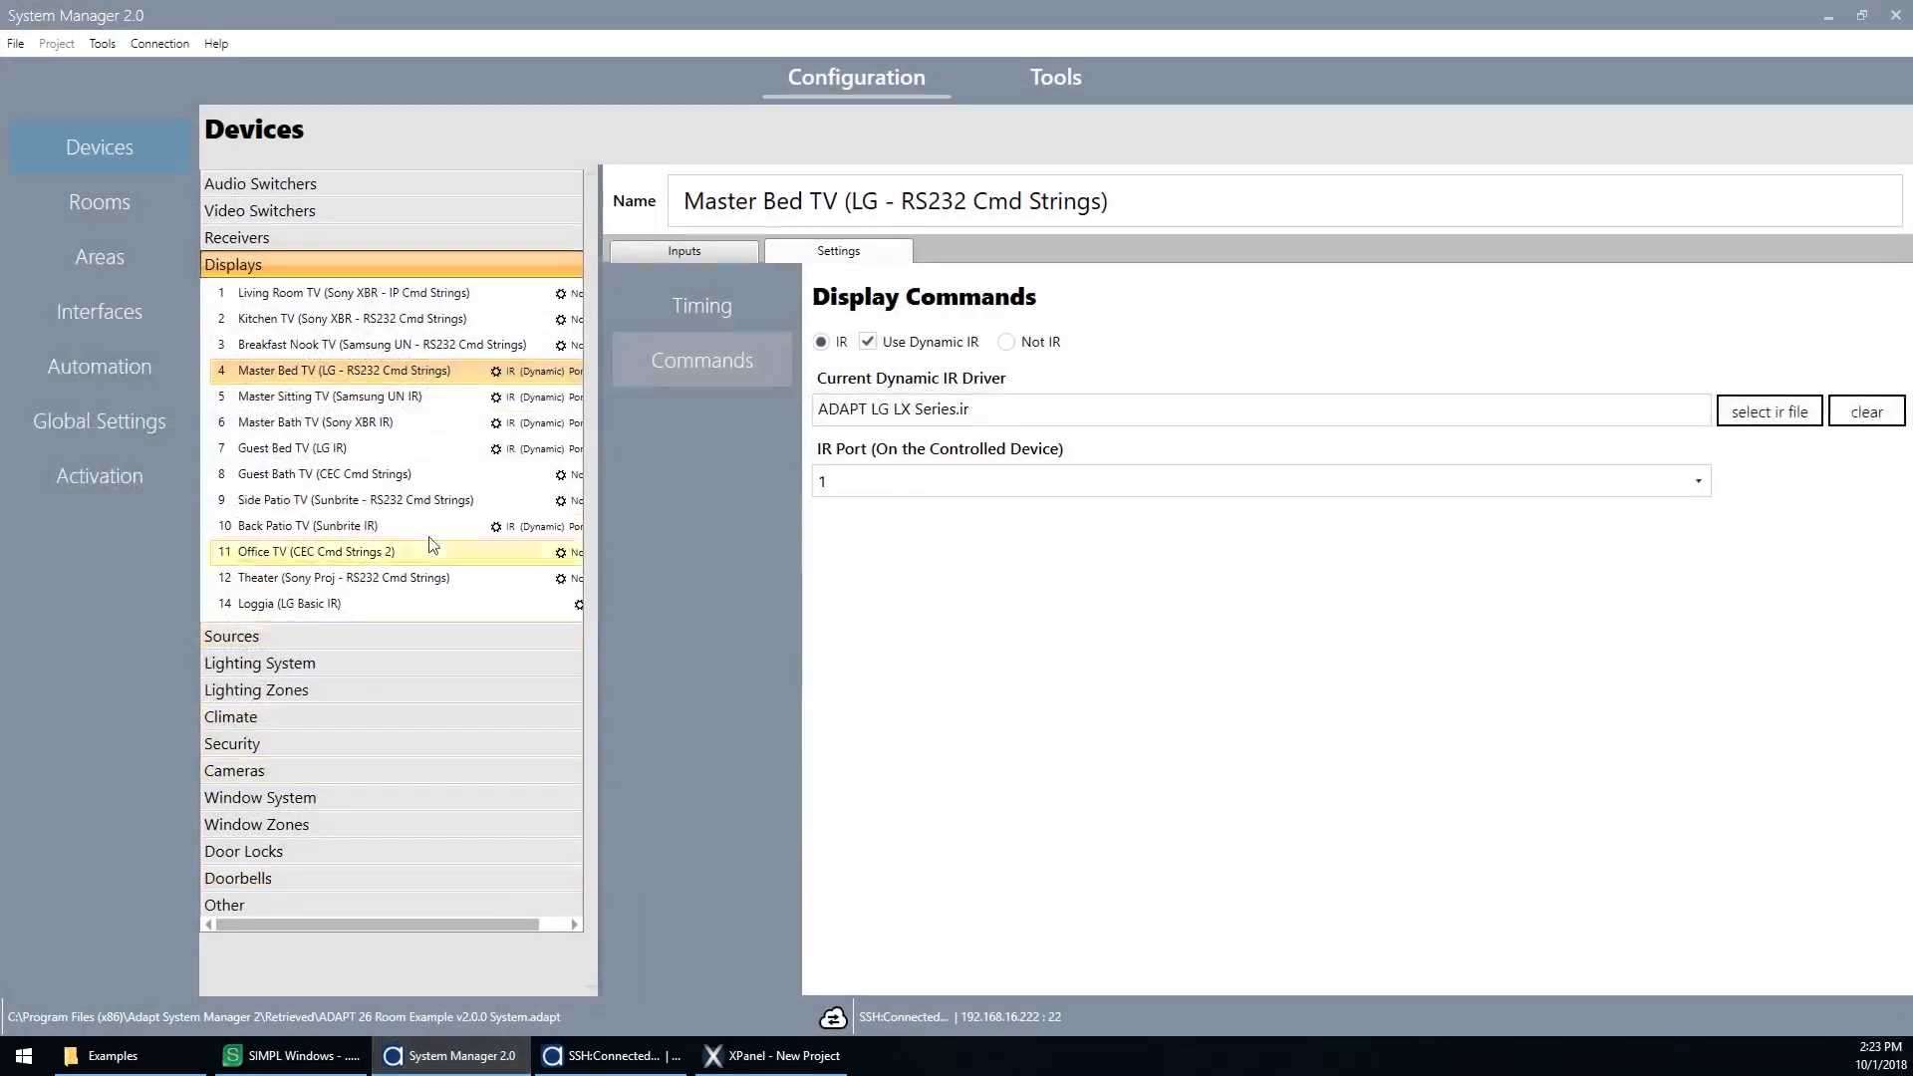
click(286, 642)
scroll(364, 416, down, 3)
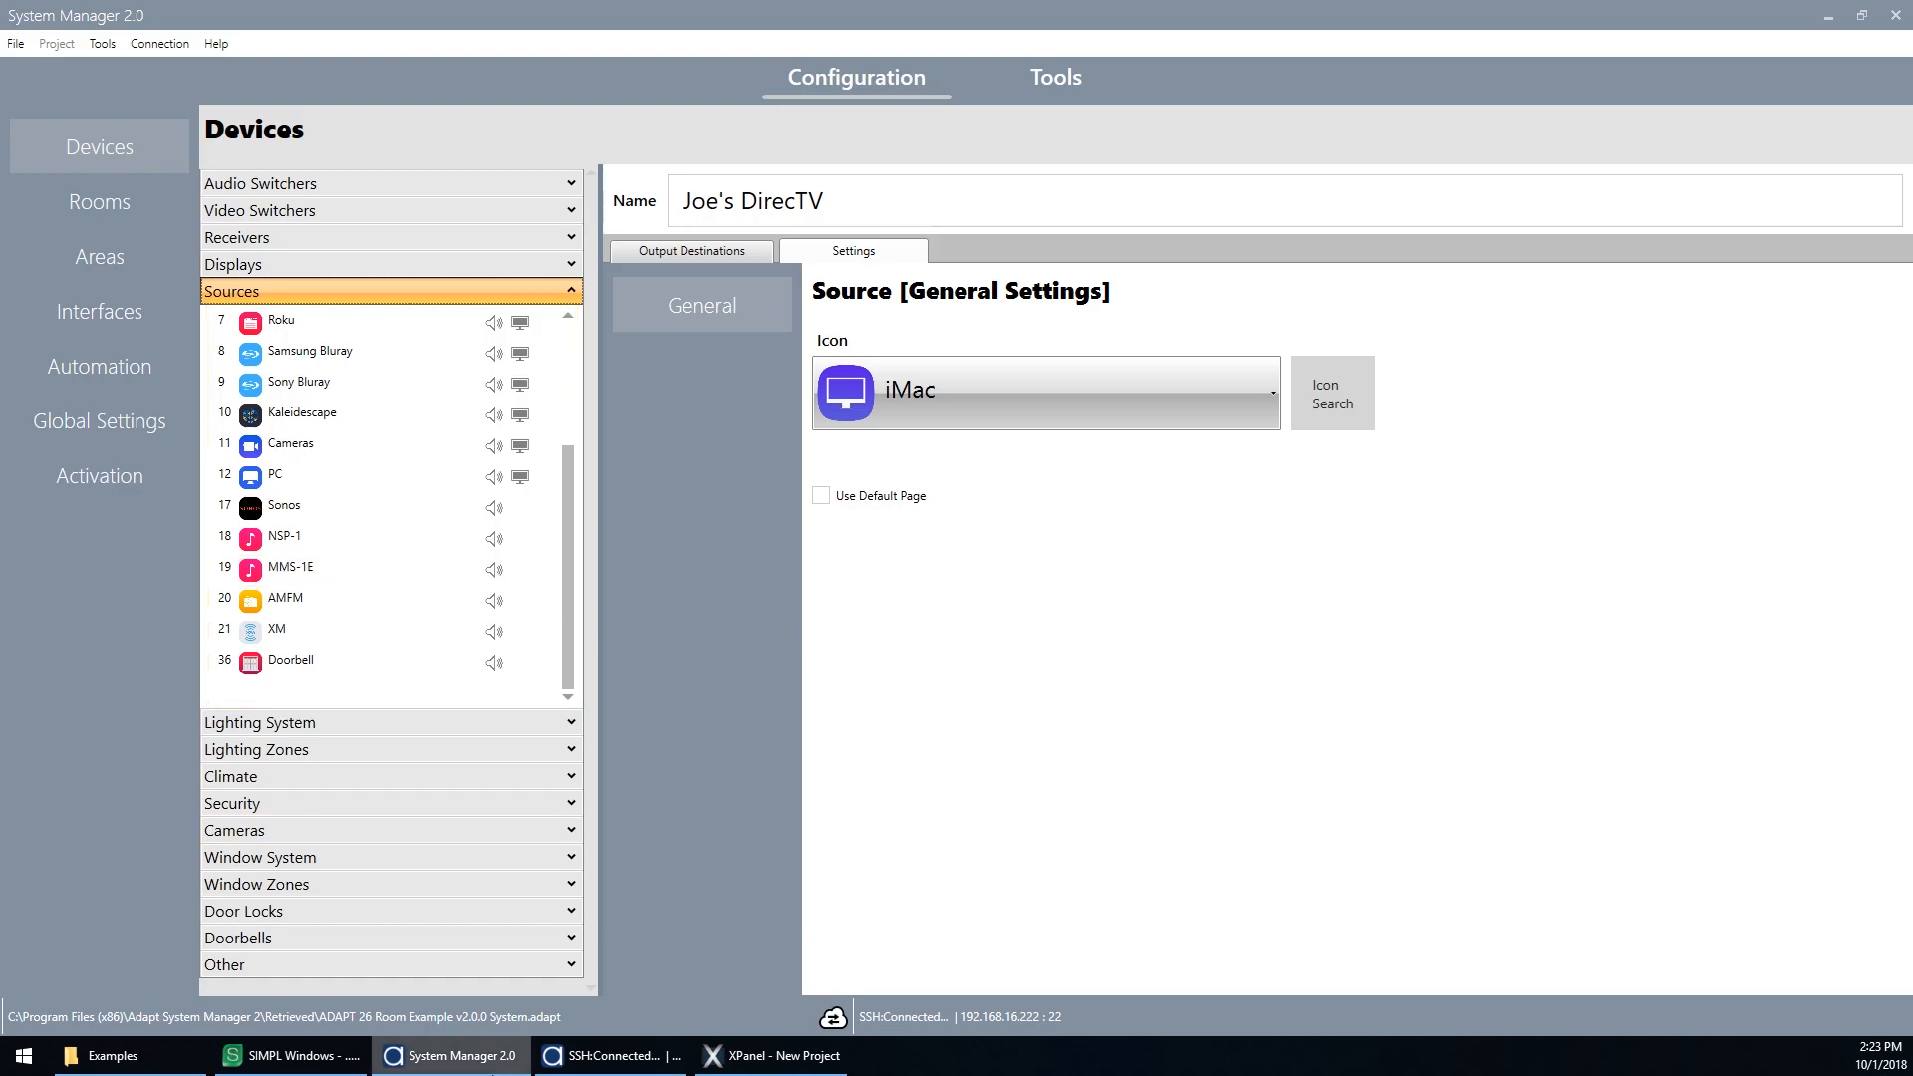
click(488, 1066)
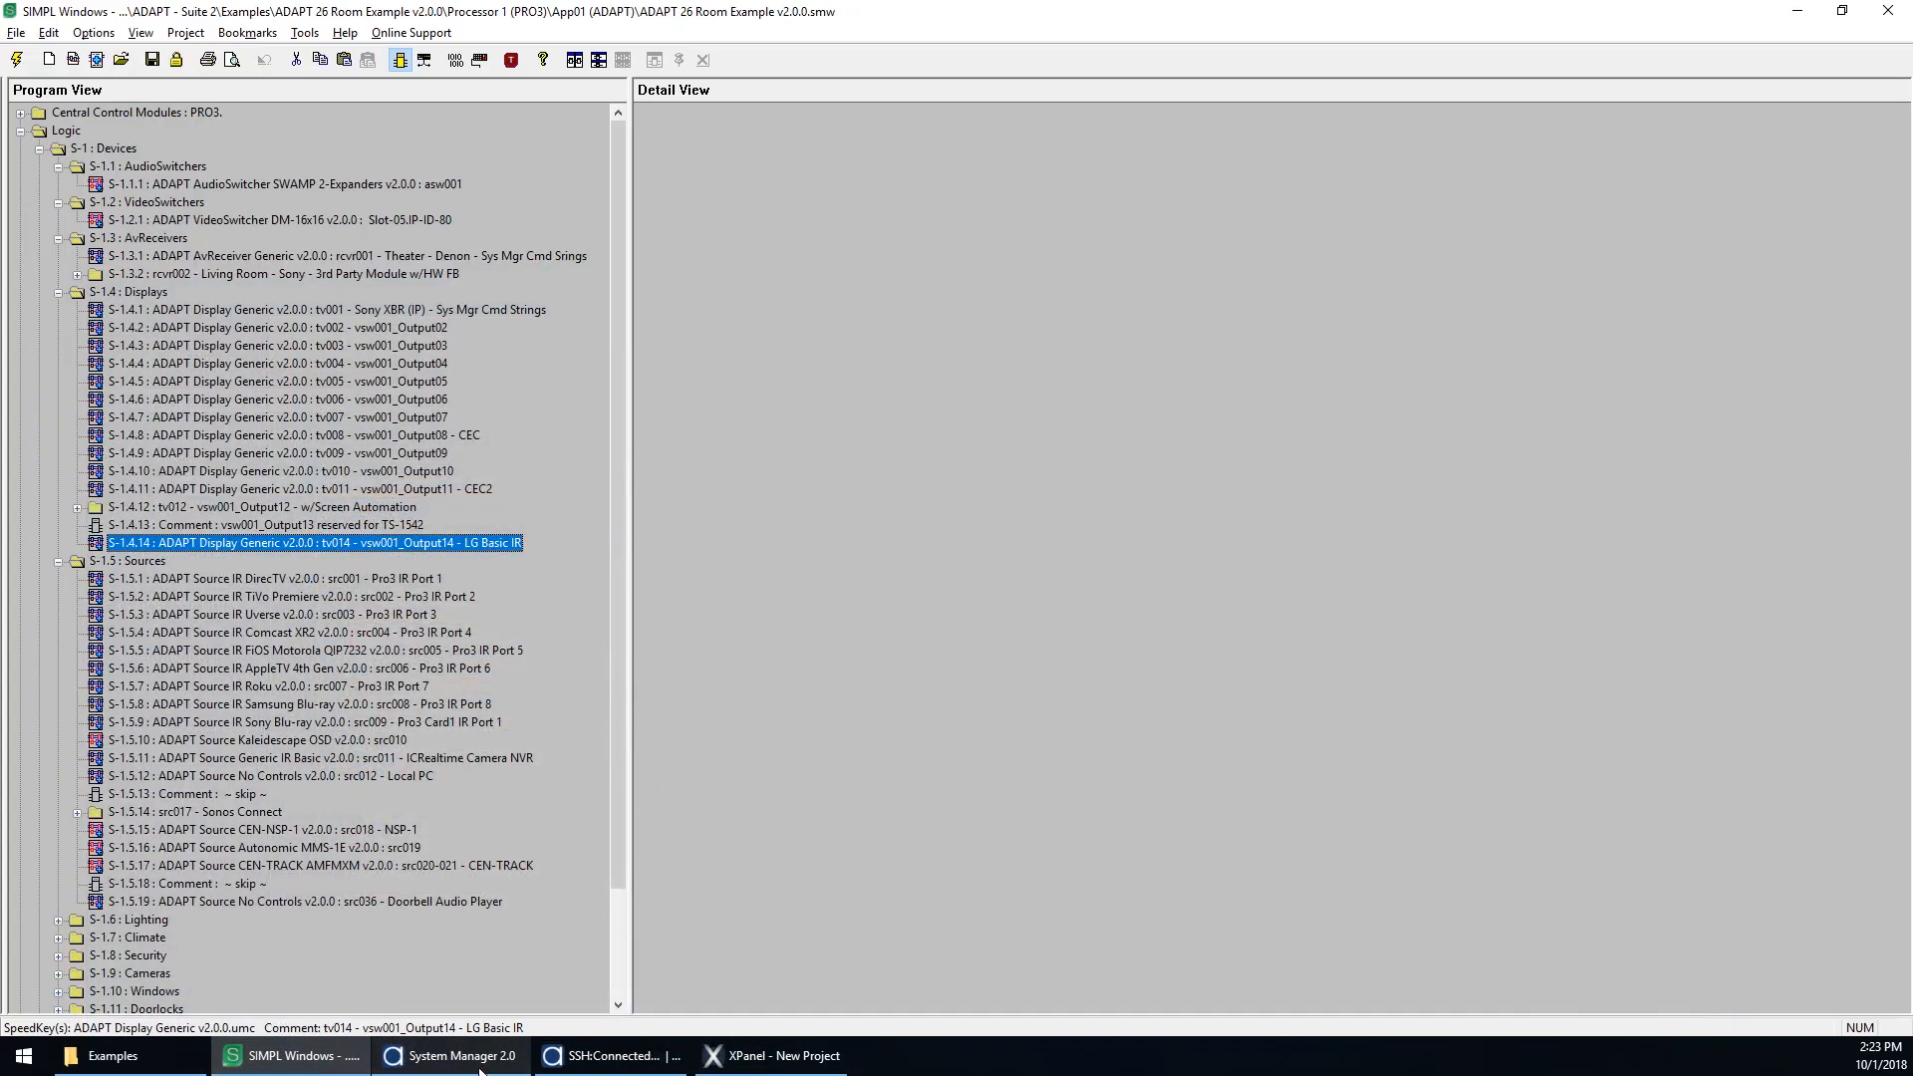